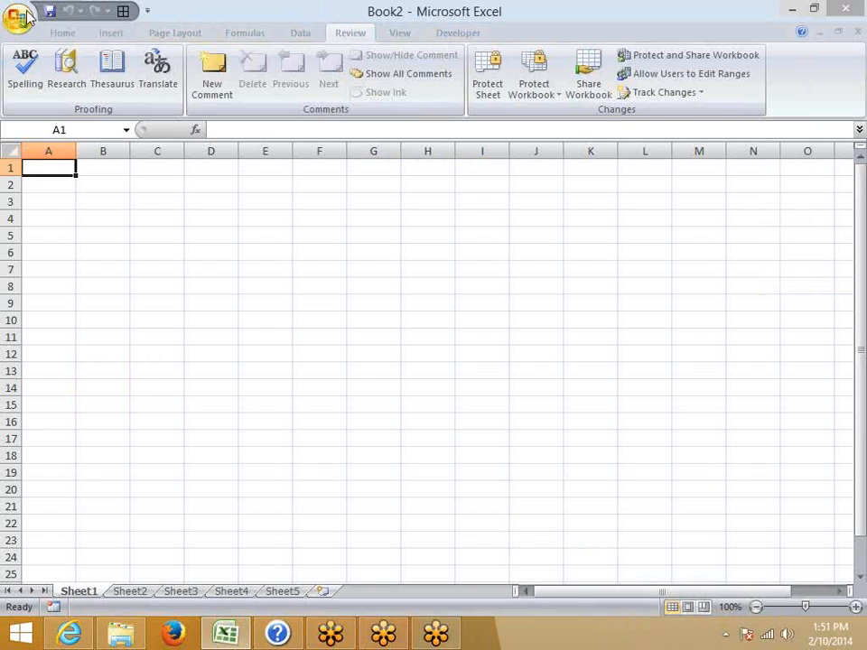
# Open the Excel Options, read the description of Enable Live Preview, and close the options without changes
pyautogui.click(20, 16)
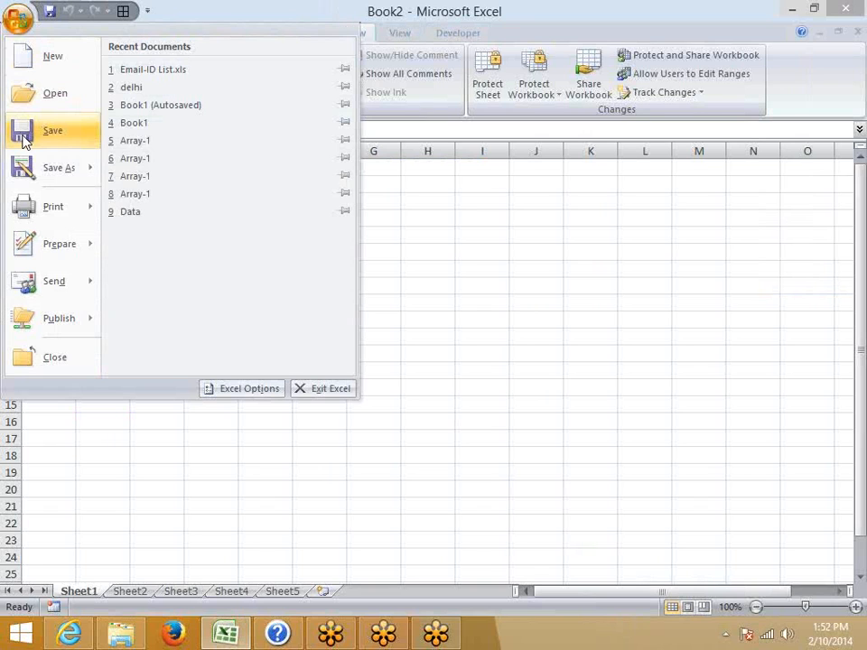
pyautogui.click(207, 395)
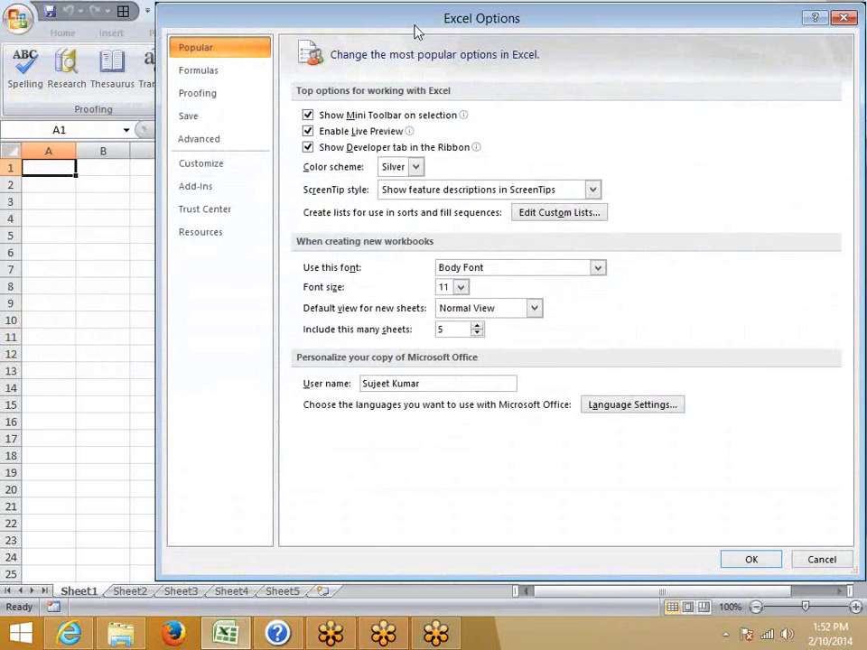
pyautogui.moveTo(365, 24); pyautogui.dragTo(303, 19)
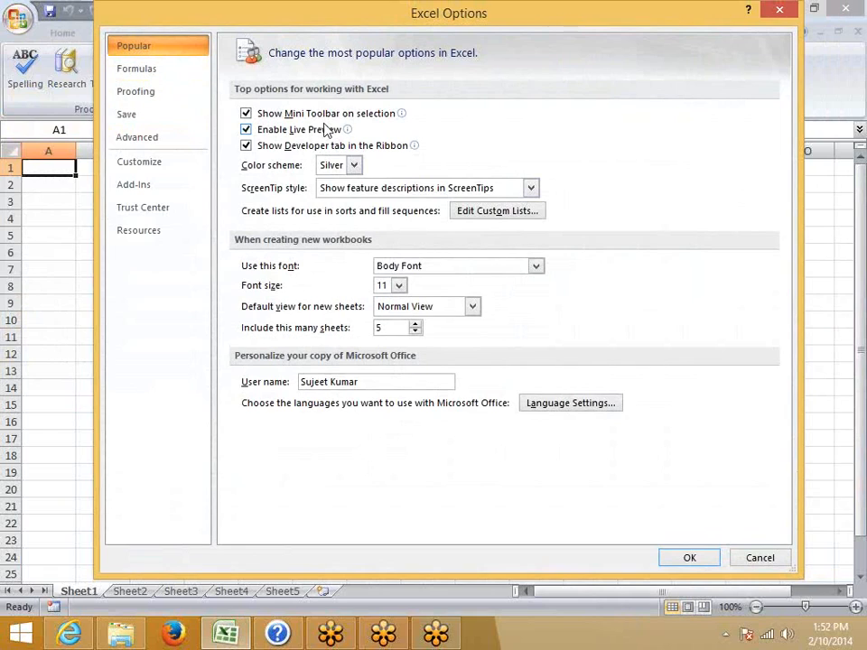
pyautogui.moveTo(327, 129)
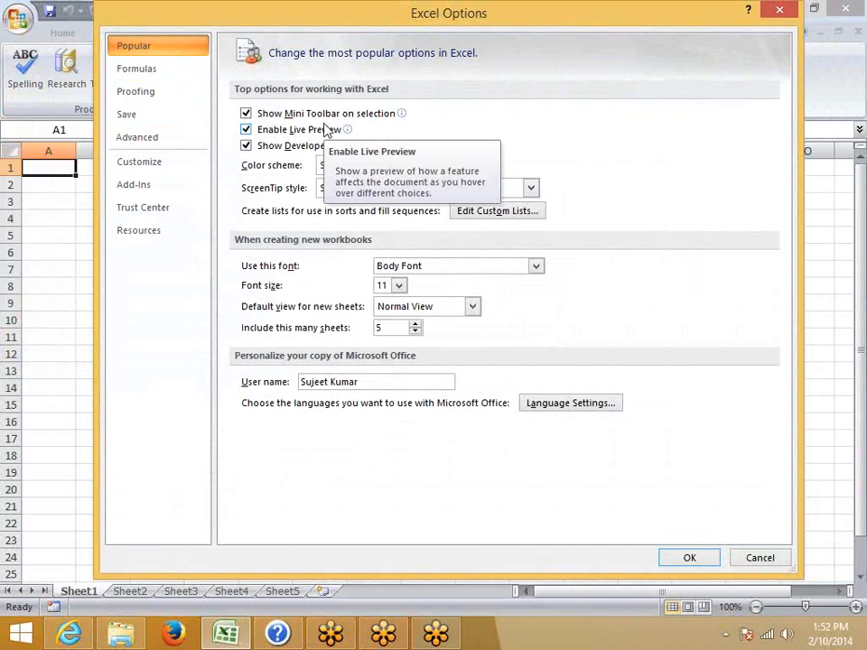
pyautogui.press('Escape')
# Fill the cell range D2:I11 on Sheet1 with yellow
pyautogui.moveTo(197, 189); pyautogui.dragTo(480, 338)
pyautogui.click(71, 34)
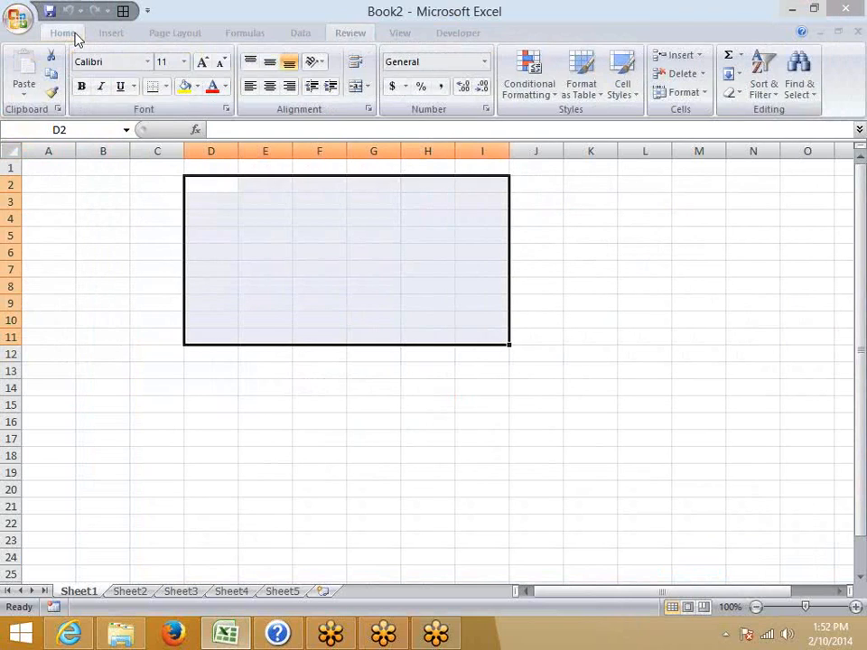
pyautogui.click(184, 88)
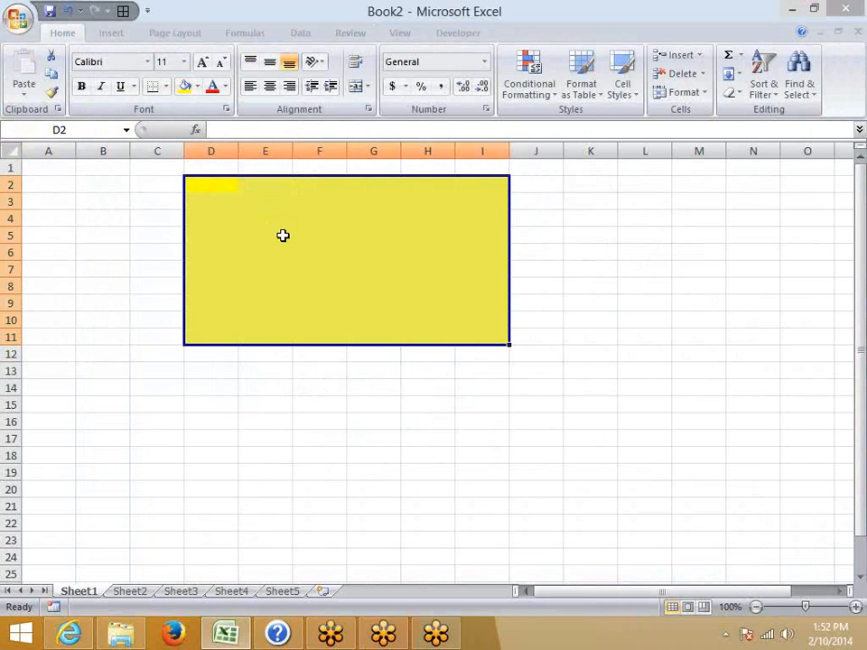
# Undo the yellow fill and preview other standard fill colors on D2:I11 without applying one
pyautogui.hotkey('ctrl', 'z')
pyautogui.click(197, 86)
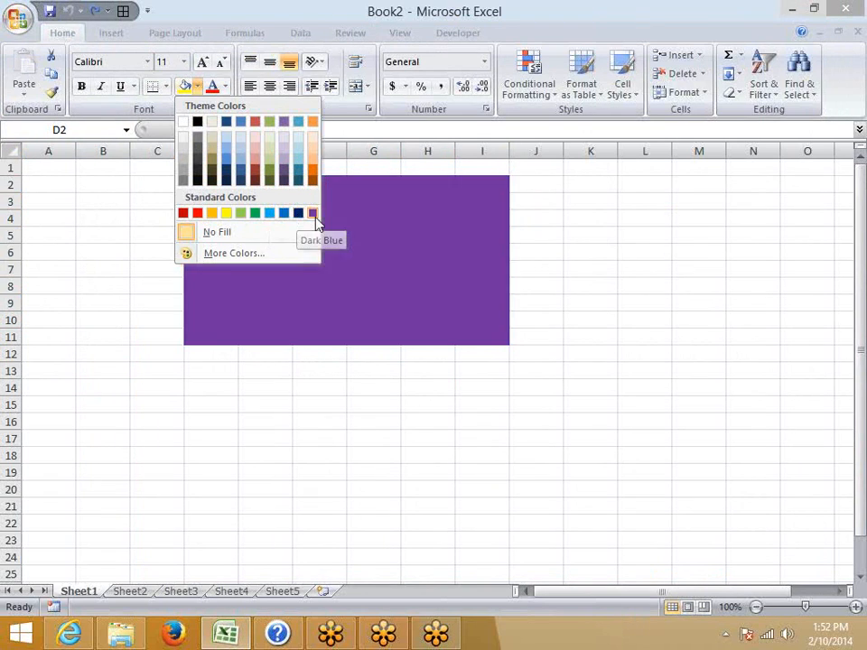
pyautogui.press('Escape')
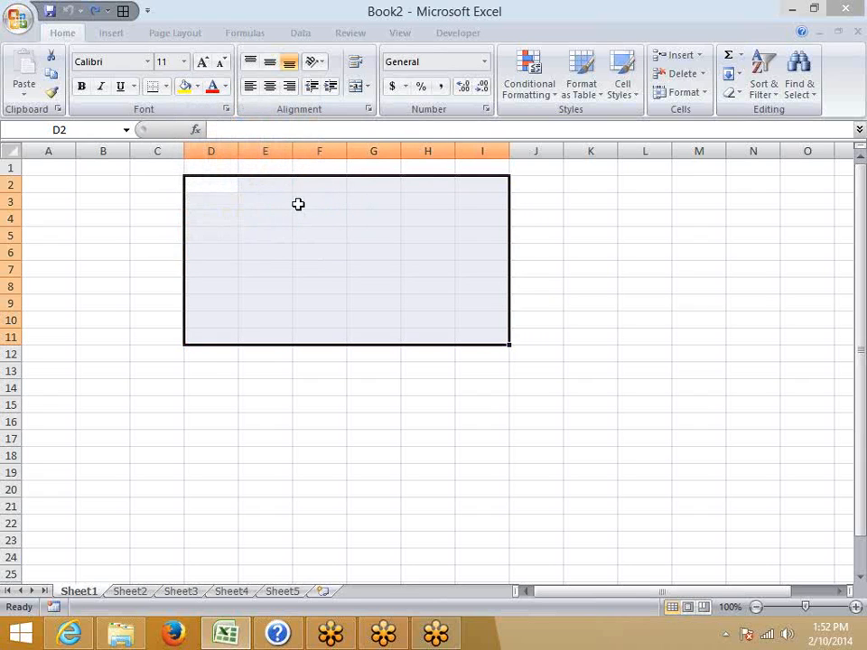
# In the Excel Options, disable and re-enable Live Preview, then confirm the options
pyautogui.click(17, 20)
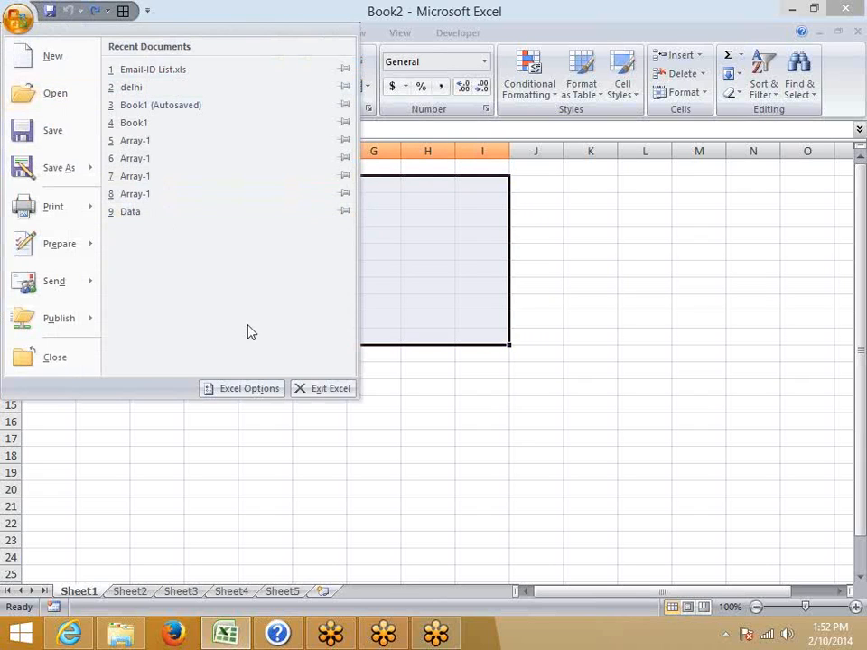
pyautogui.click(241, 390)
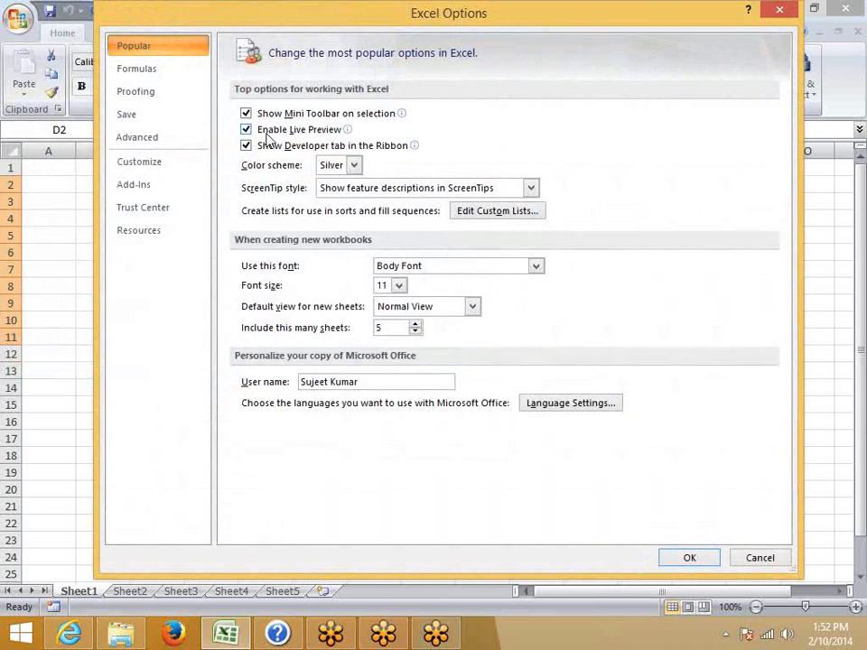
pyautogui.moveTo(268, 139)
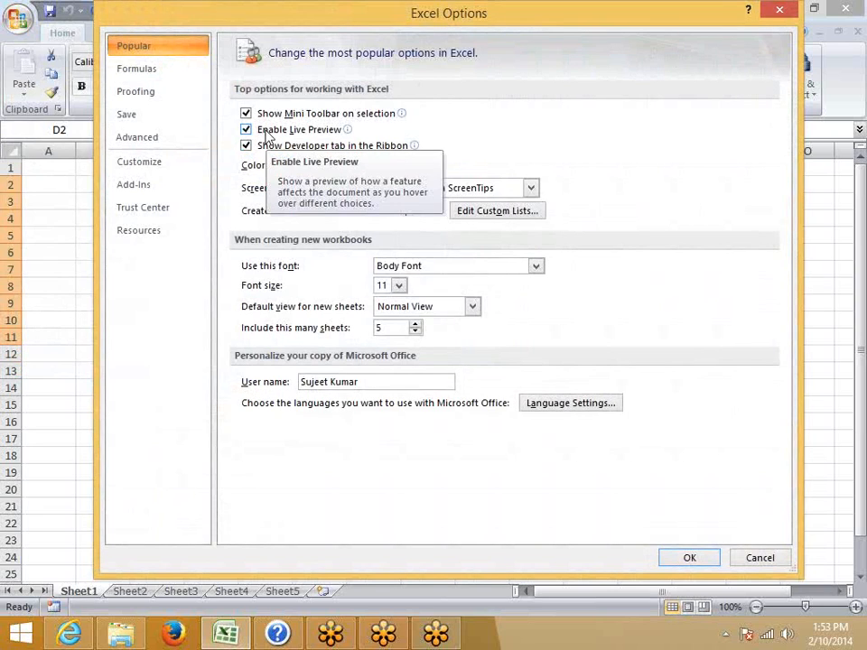
pyautogui.click(247, 131)
pyautogui.click(247, 131)
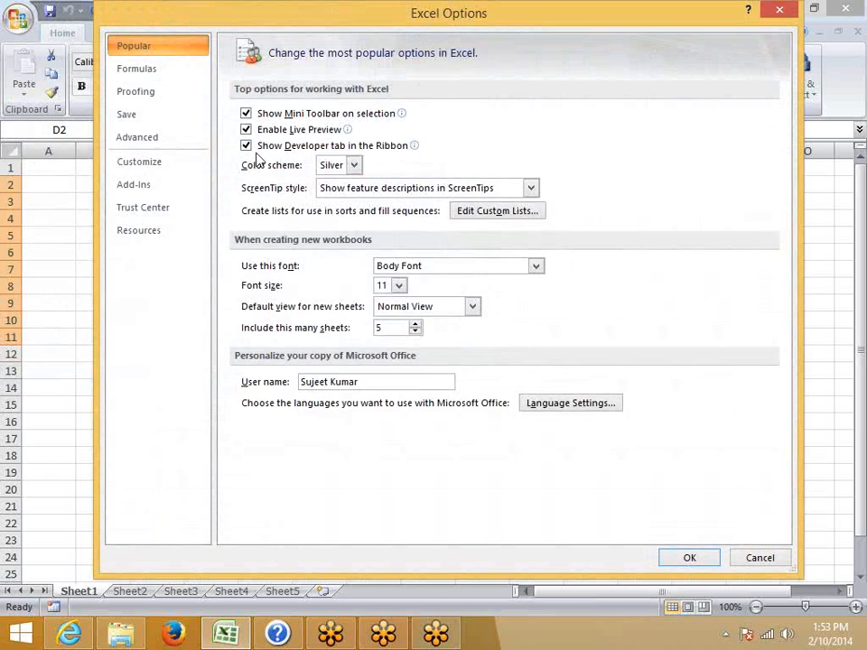
pyautogui.press('Return')
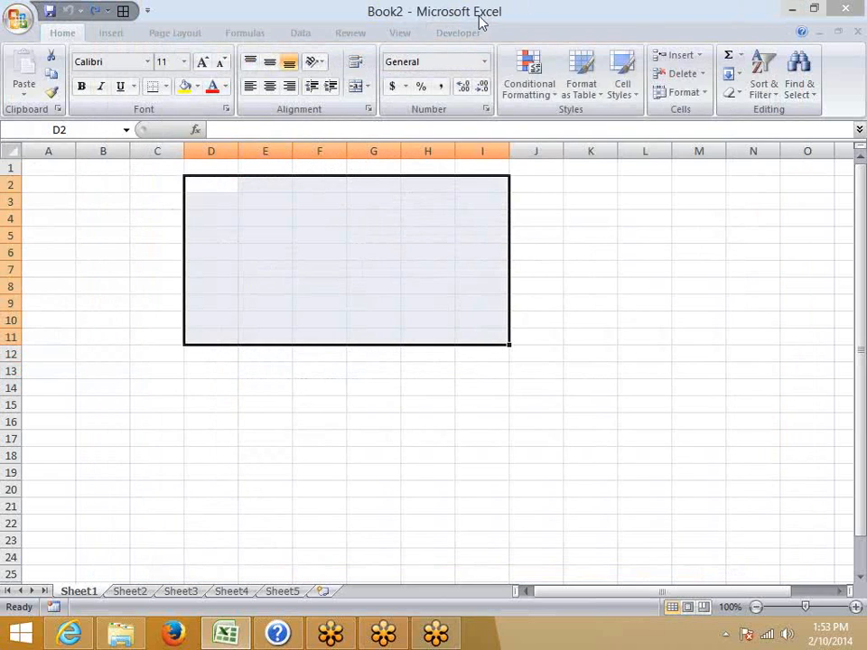
# Examine the Developer commands in the ribbon and the Excel option that shows the Developer tab
pyautogui.click(477, 33)
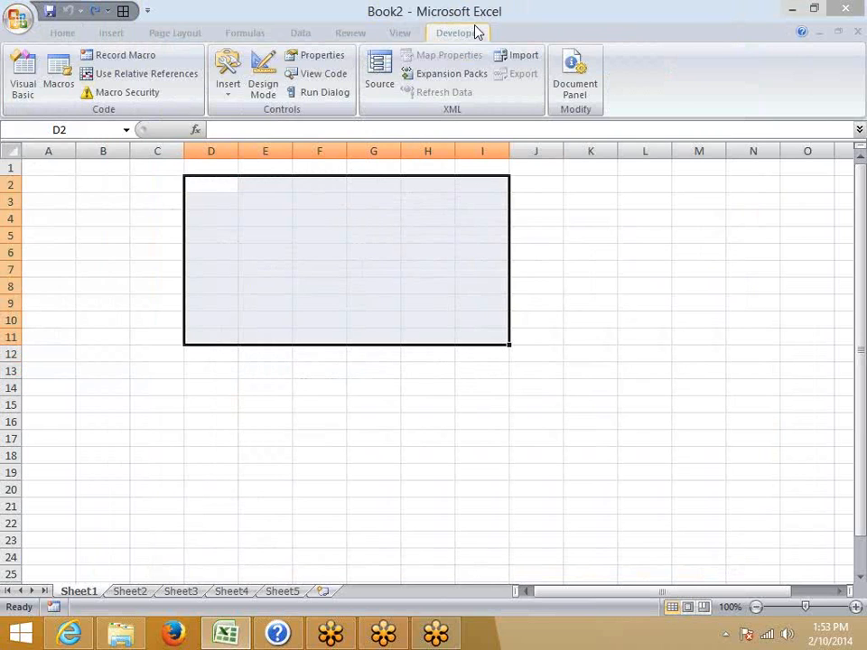
pyautogui.click(19, 18)
pyautogui.click(241, 389)
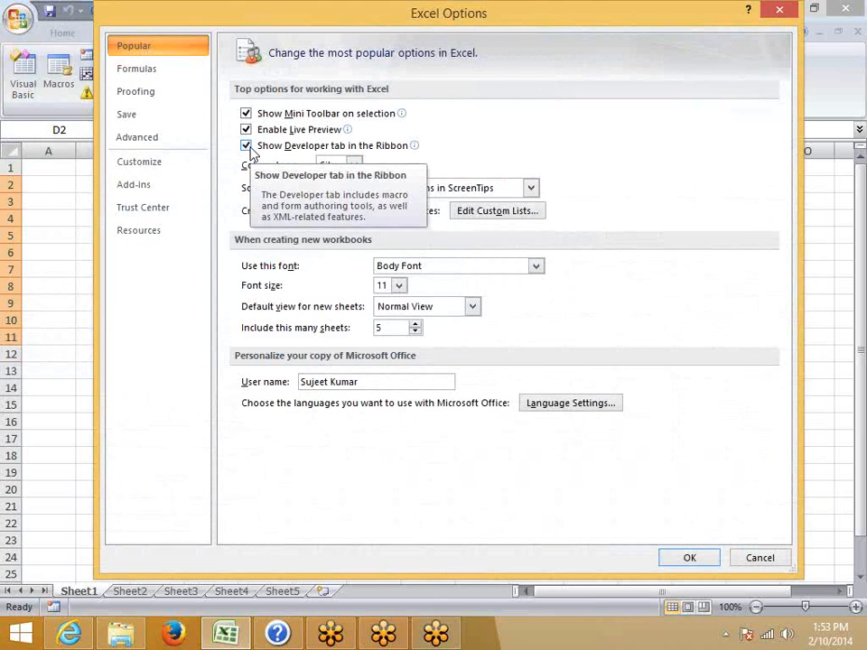
pyautogui.press('Return')
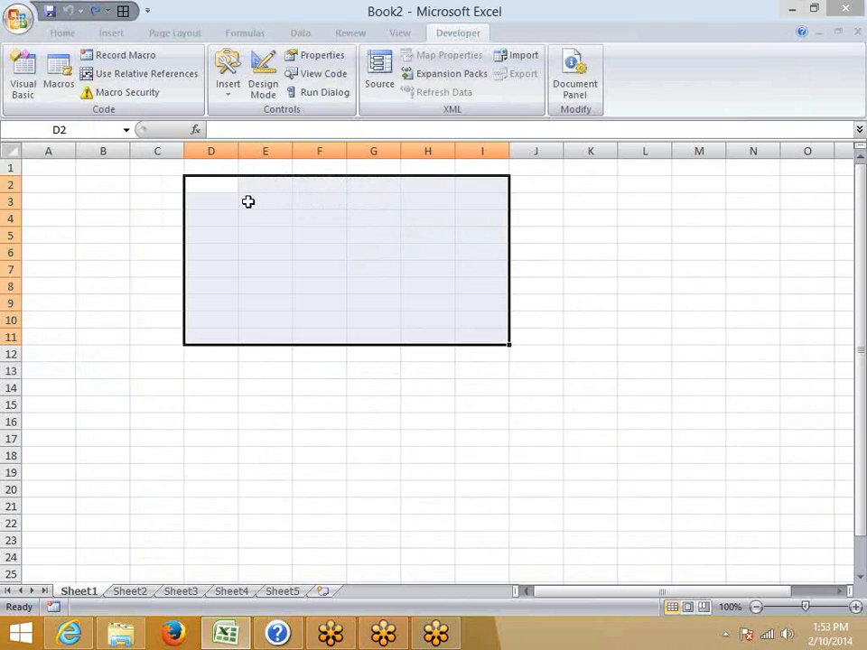
# Start the other installed Excel version and open a blank workbook in a maximized window
pyautogui.press('super')
pyautogui.write('excel 2007')
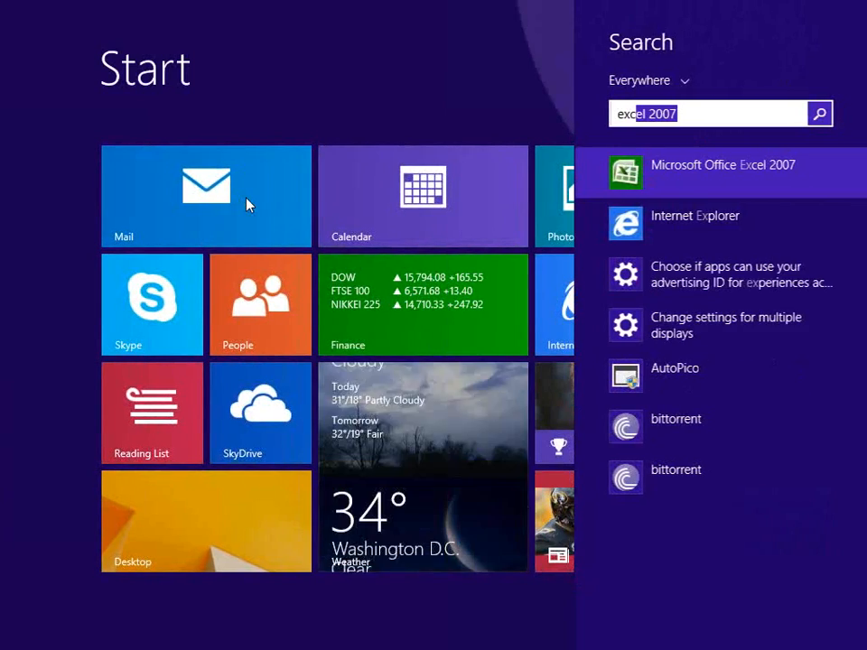
pyautogui.click(641, 219)
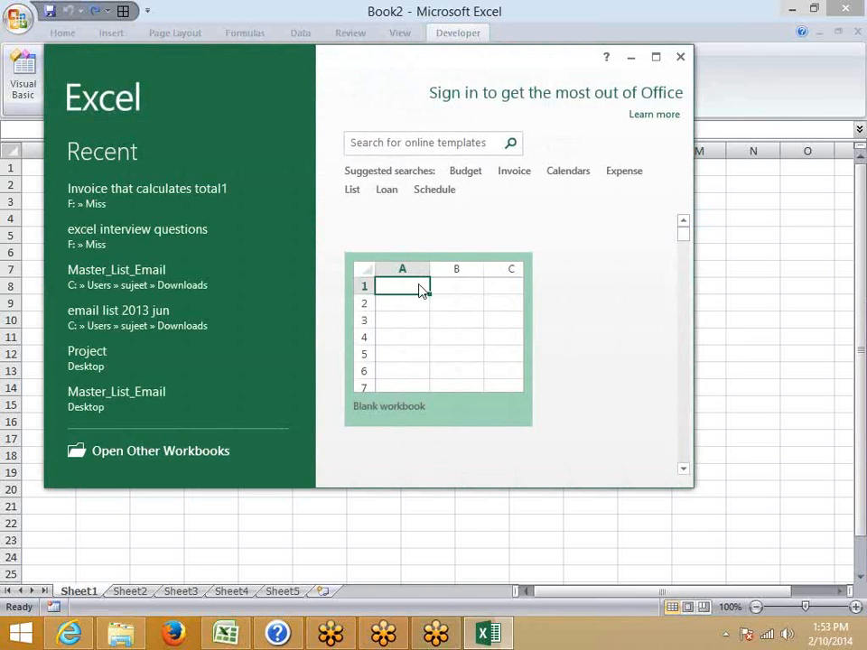
pyautogui.click(418, 289)
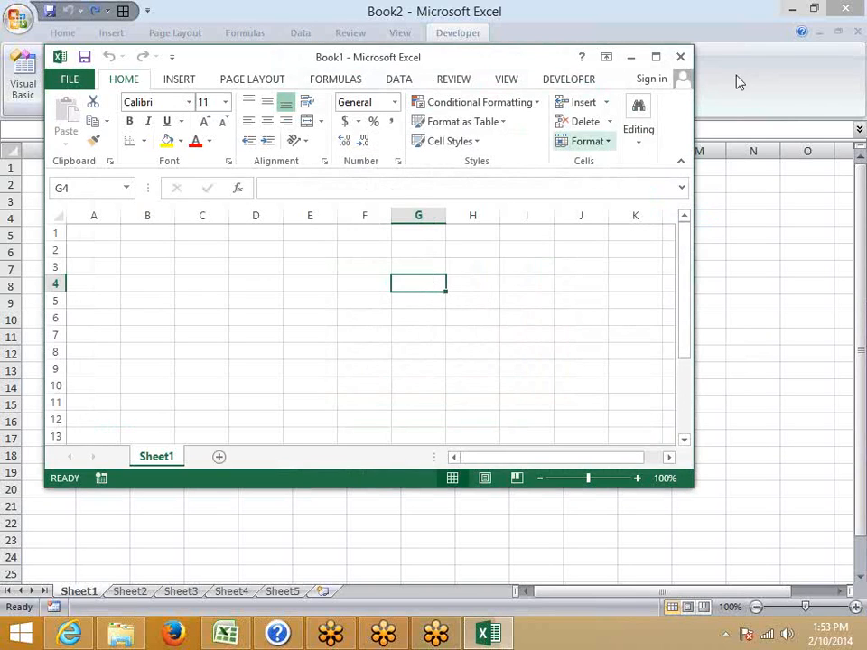
pyautogui.click(656, 58)
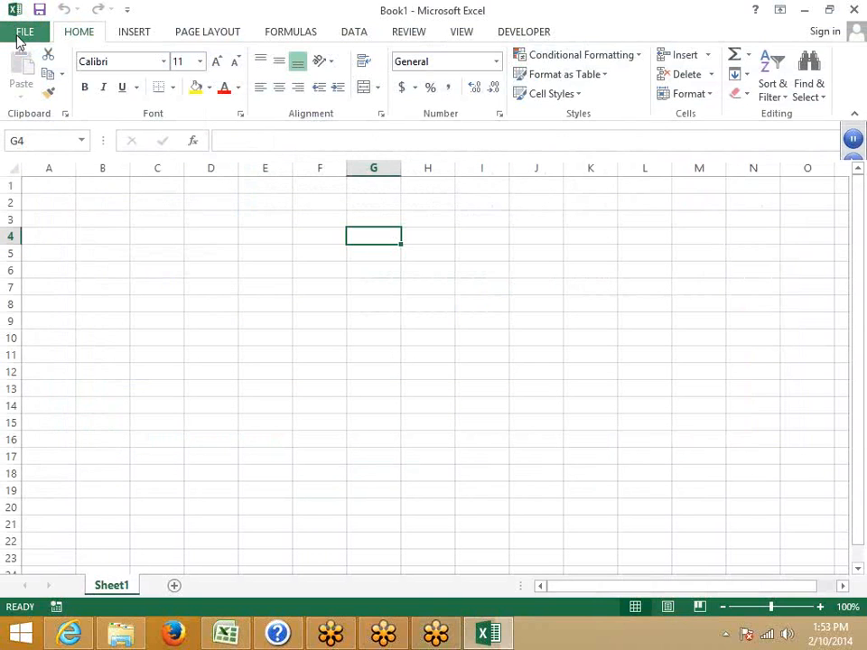
# Compare the Excel Options of Book1 and Book2, and show the Customize Ribbon settings for Book1
pyautogui.click(20, 38)
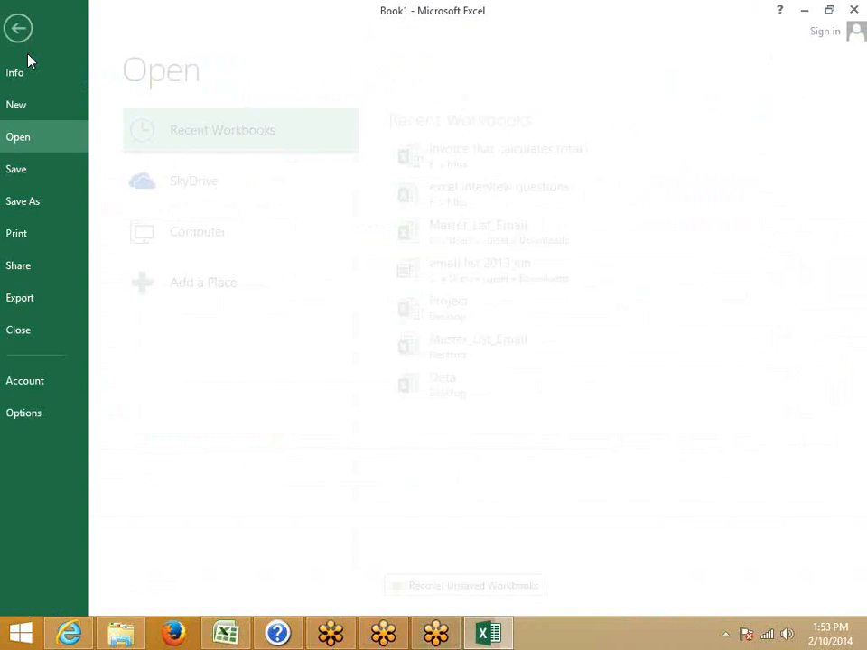
pyautogui.click(40, 413)
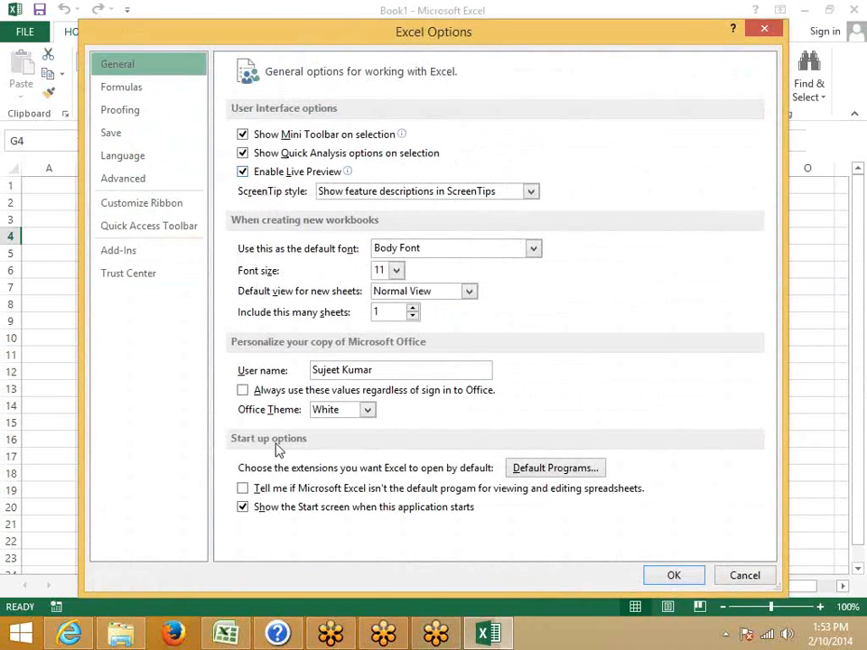
pyautogui.click(230, 639)
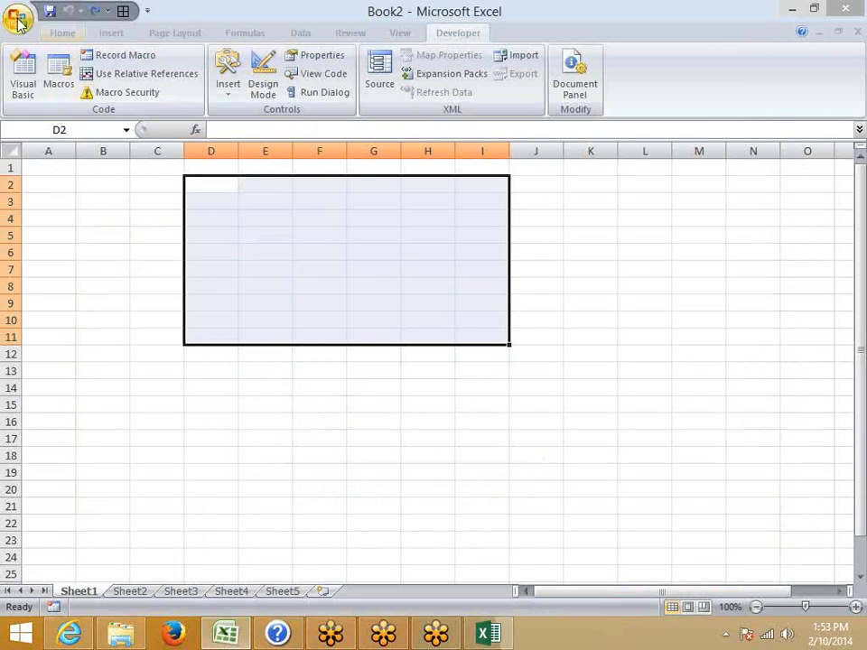
pyautogui.hotkey('alt', 'f')
pyautogui.click(237, 389)
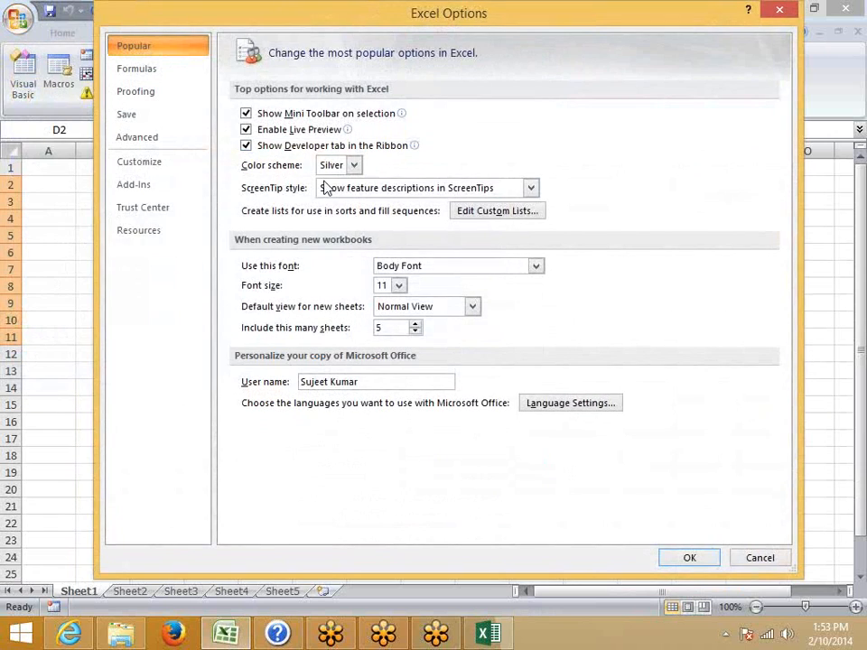
pyautogui.click(487, 635)
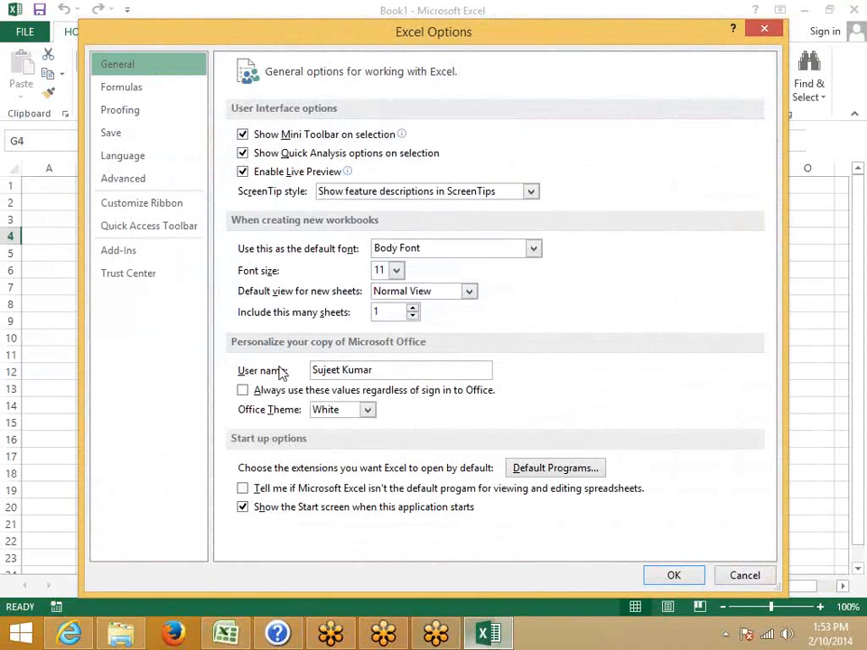
pyautogui.click(163, 215)
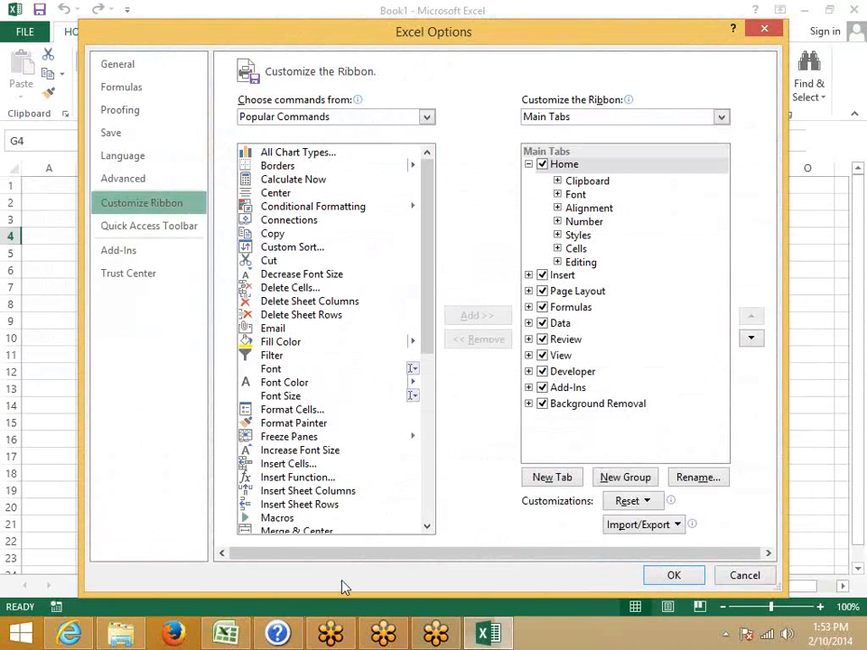
# Return to Book2, close its Excel Options without changes, and examine the Form and ActiveX controls available for insertion
pyautogui.click(229, 635)
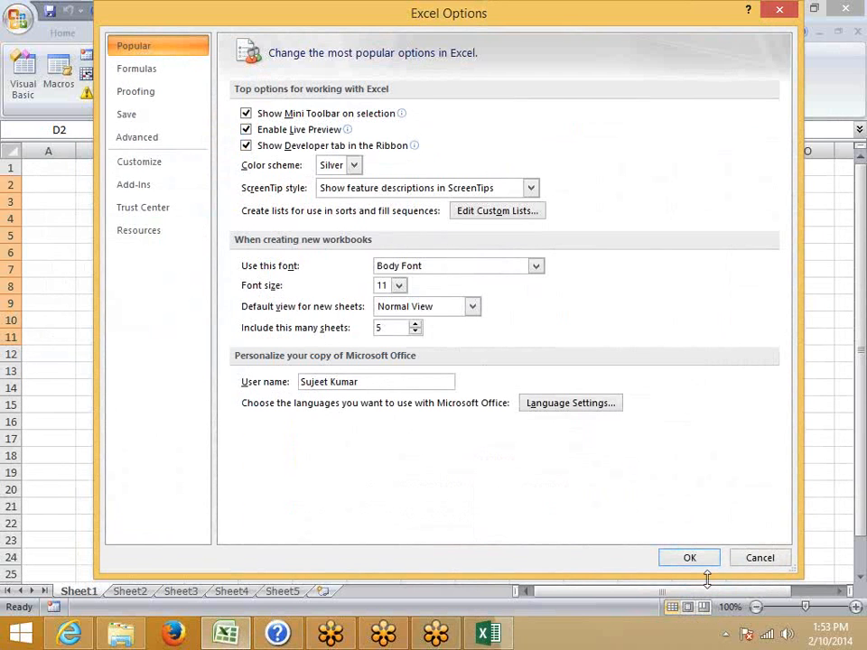
pyautogui.click(762, 562)
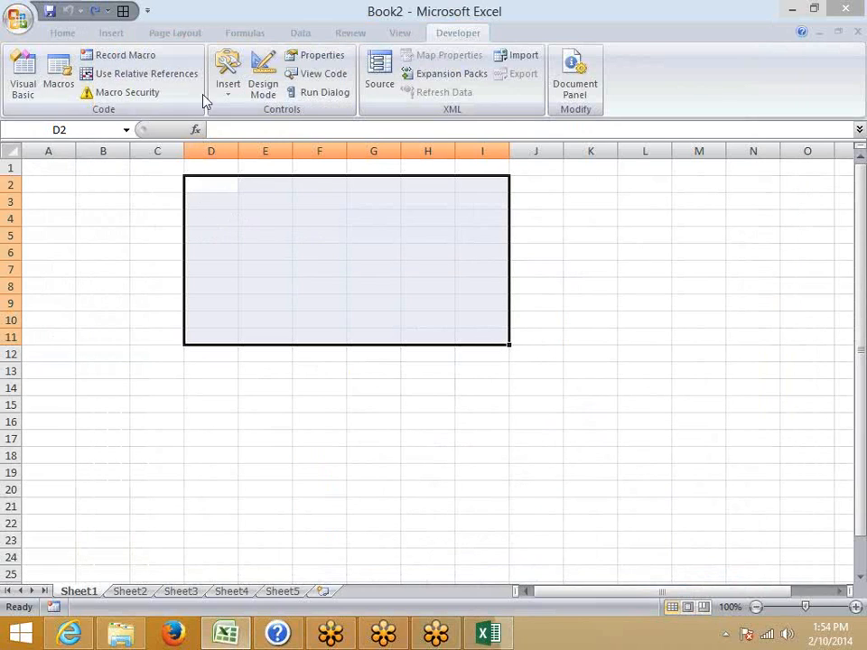
pyautogui.click(228, 83)
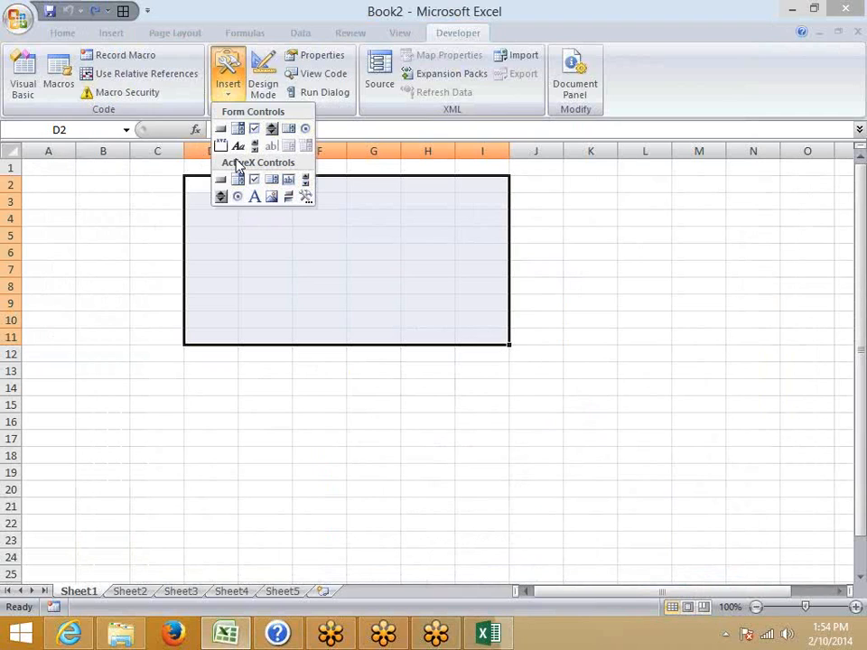
pyautogui.press('Escape')
# Set the Excel color scheme to Blue in Book2's Excel Options and apply it
pyautogui.click(18, 18)
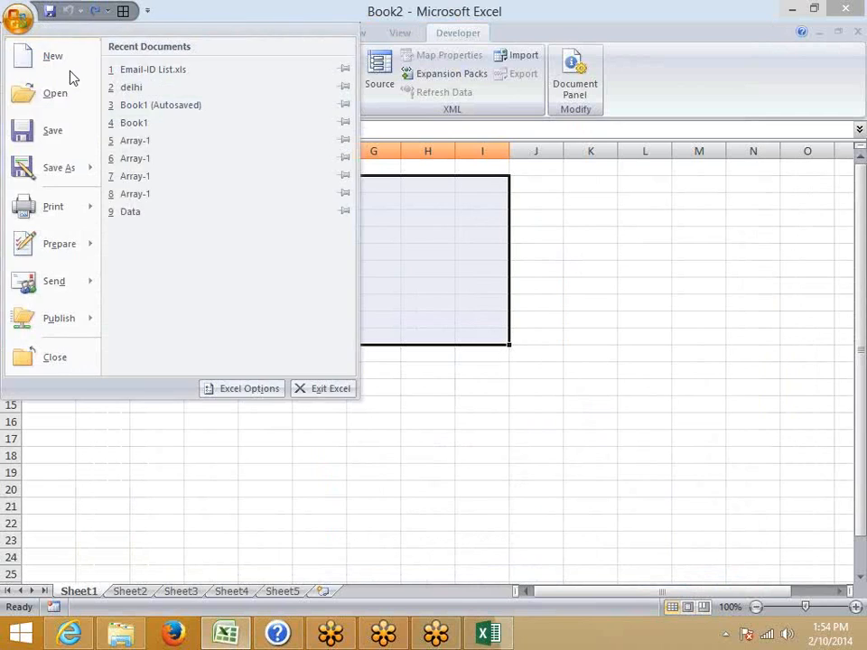
pyautogui.click(240, 390)
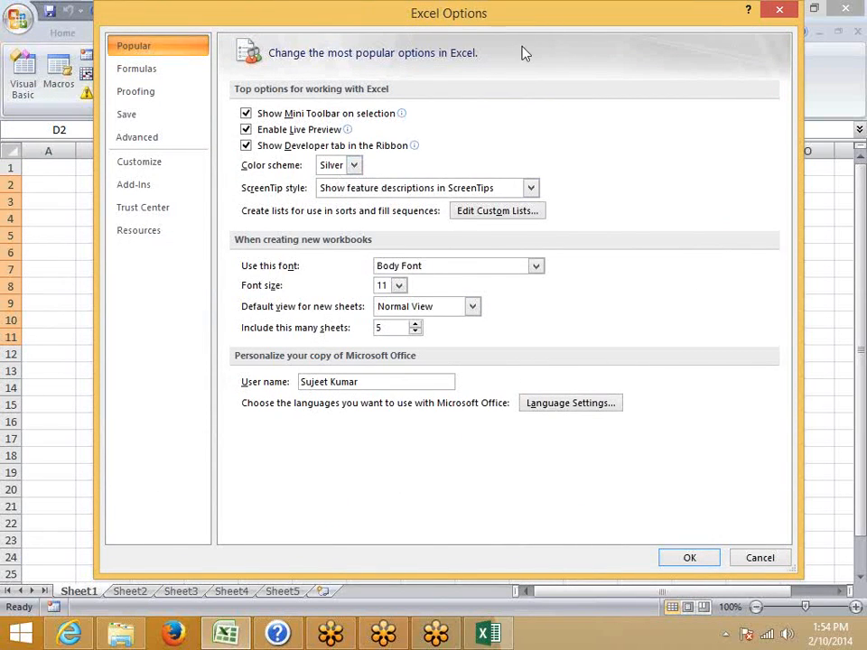
pyautogui.click(353, 166)
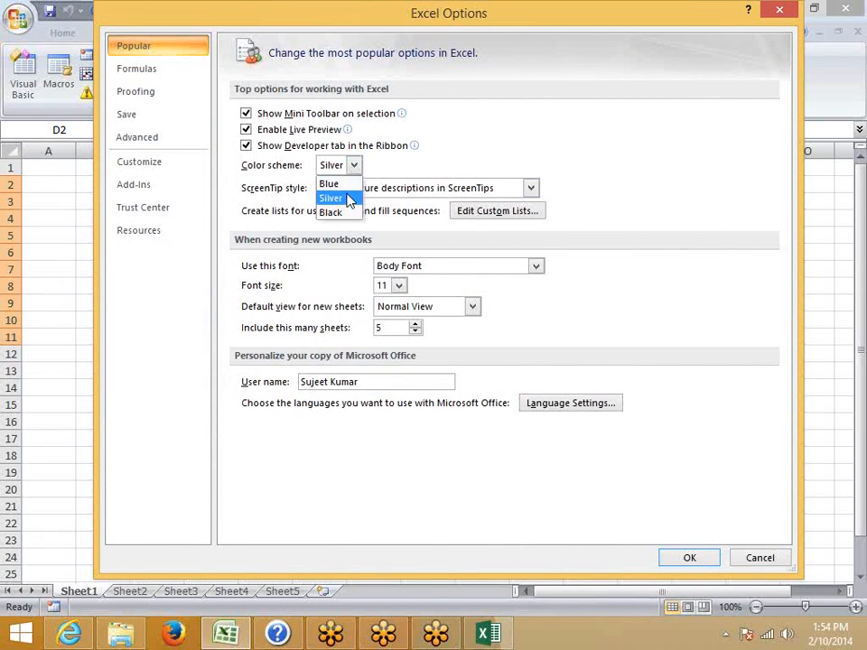
pyautogui.click(330, 185)
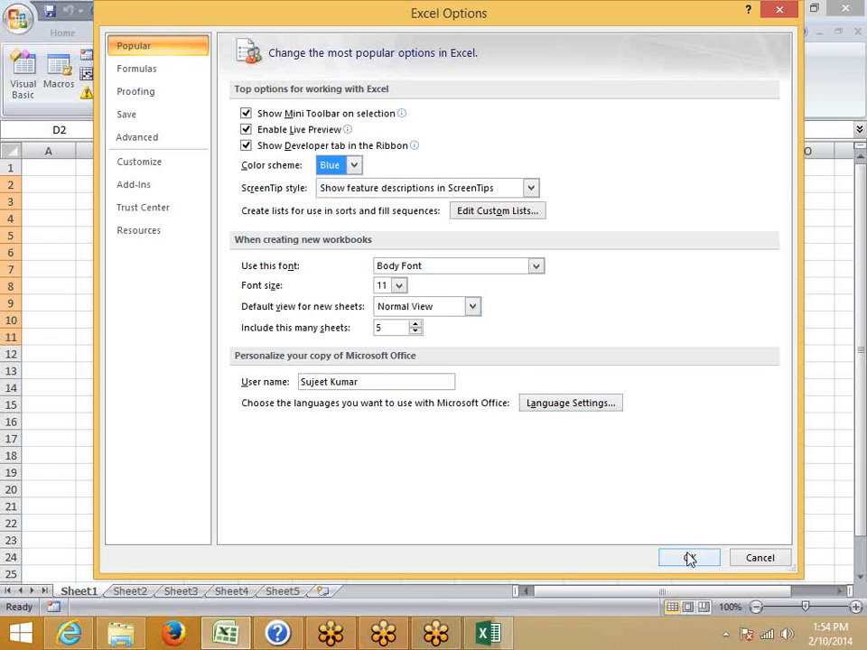
pyautogui.click(690, 558)
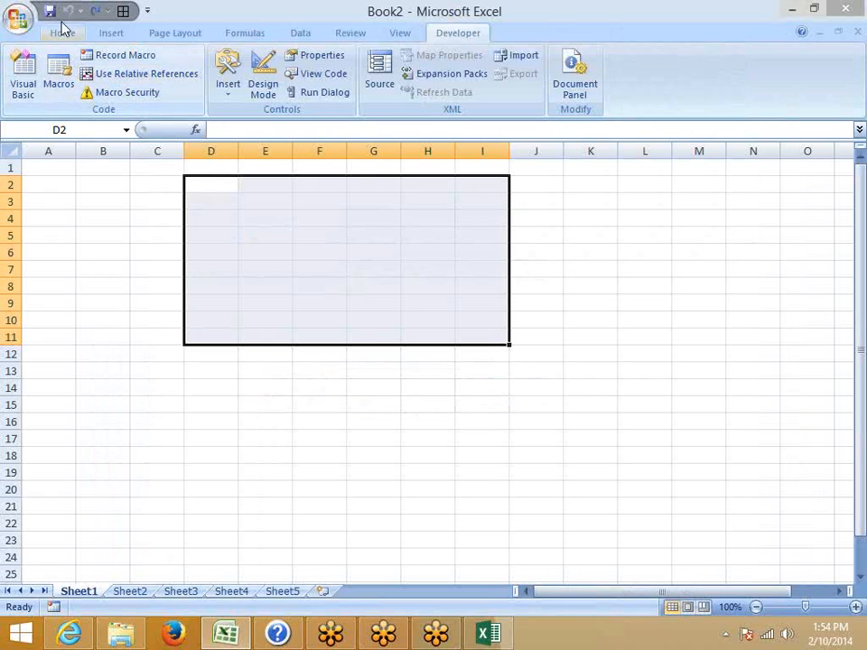
# Review the color scheme setting in Excel Options, keep Blue selected, and close the dialog
pyautogui.click(18, 18)
pyautogui.click(236, 388)
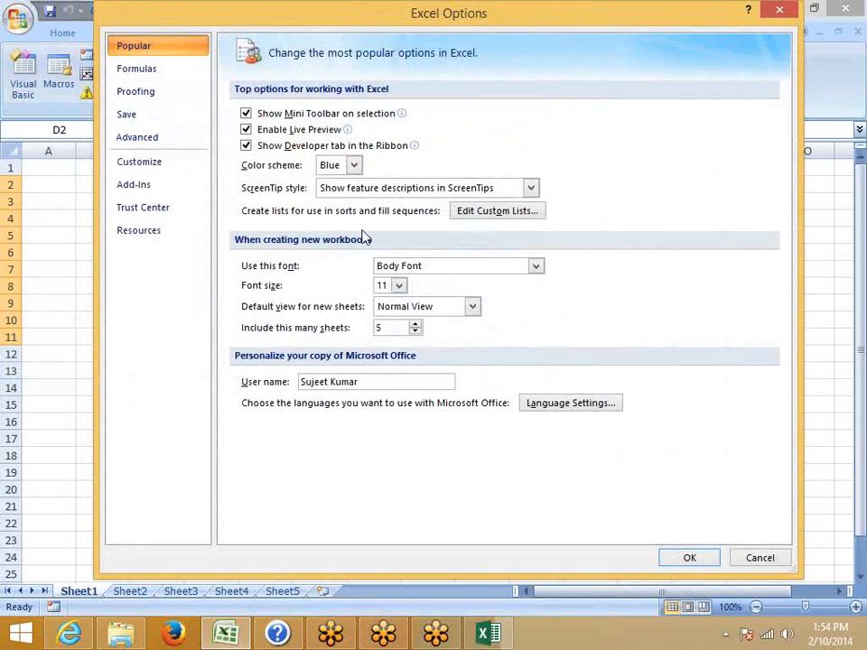
pyautogui.click(353, 166)
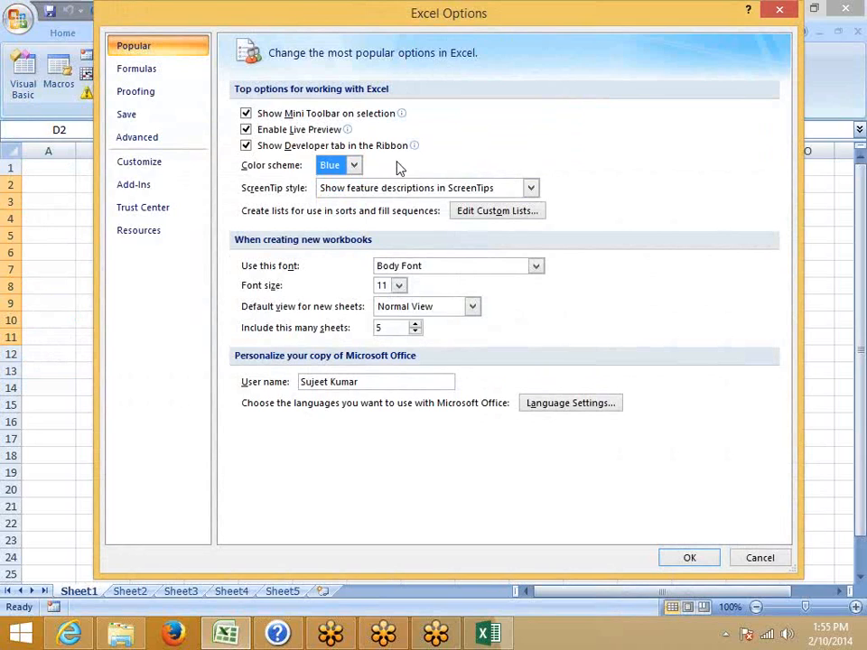
pyautogui.press('Return')
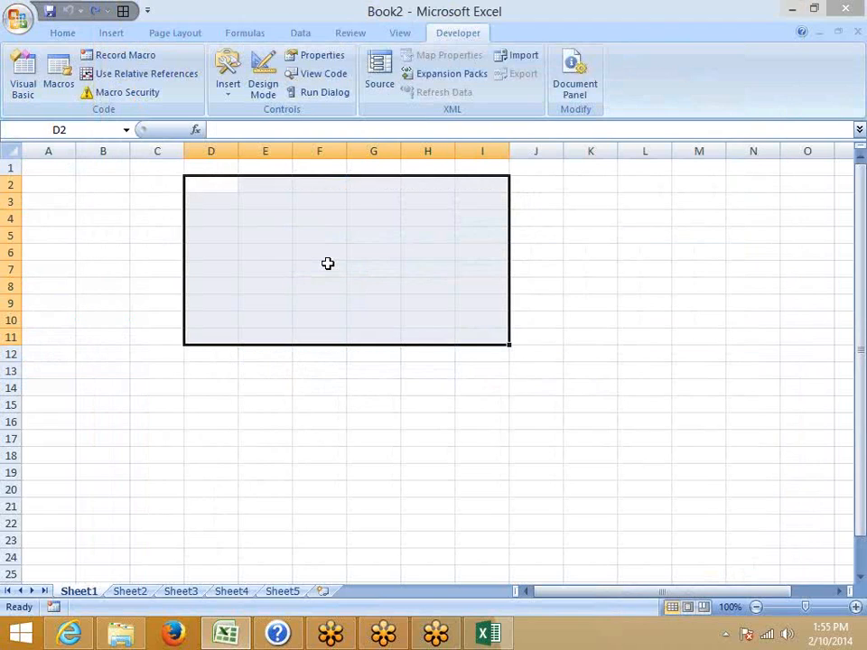
# Show the Home commands, examine the ScreenTip style choices in Excel Options, and close the dialog without changes
pyautogui.click(280, 255)
pyautogui.click(62, 33)
pyautogui.click(530, 335)
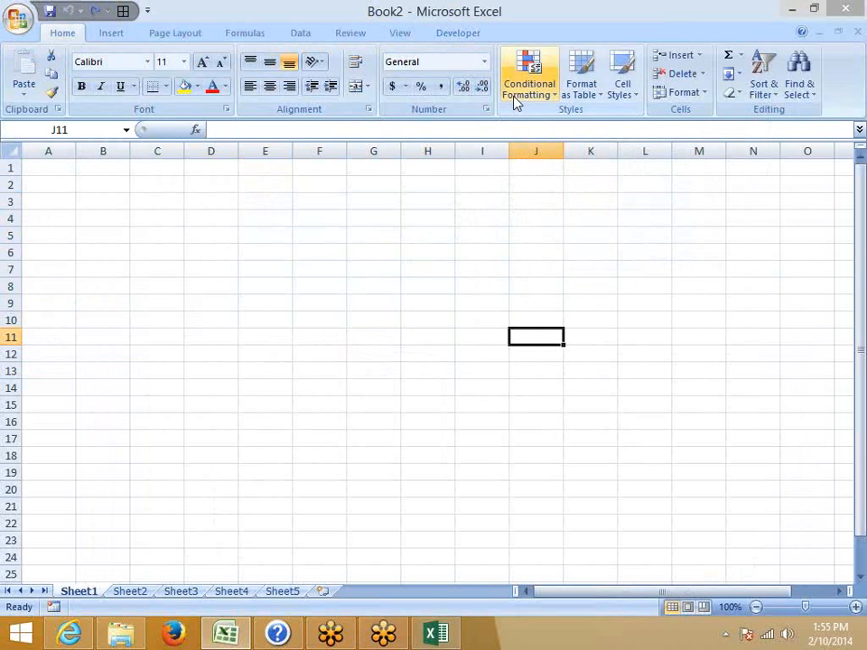
pyautogui.click(18, 18)
pyautogui.click(250, 388)
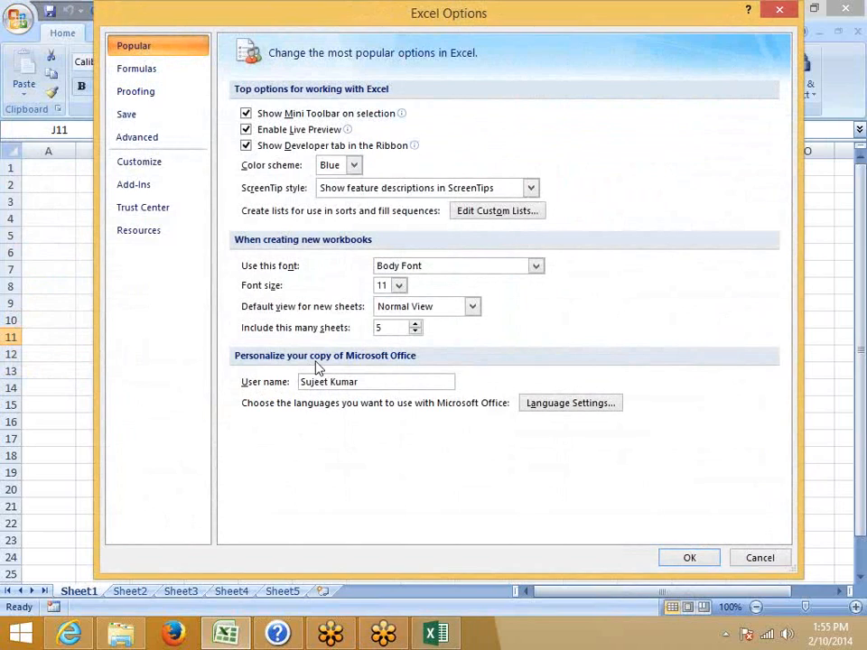
pyautogui.click(350, 188)
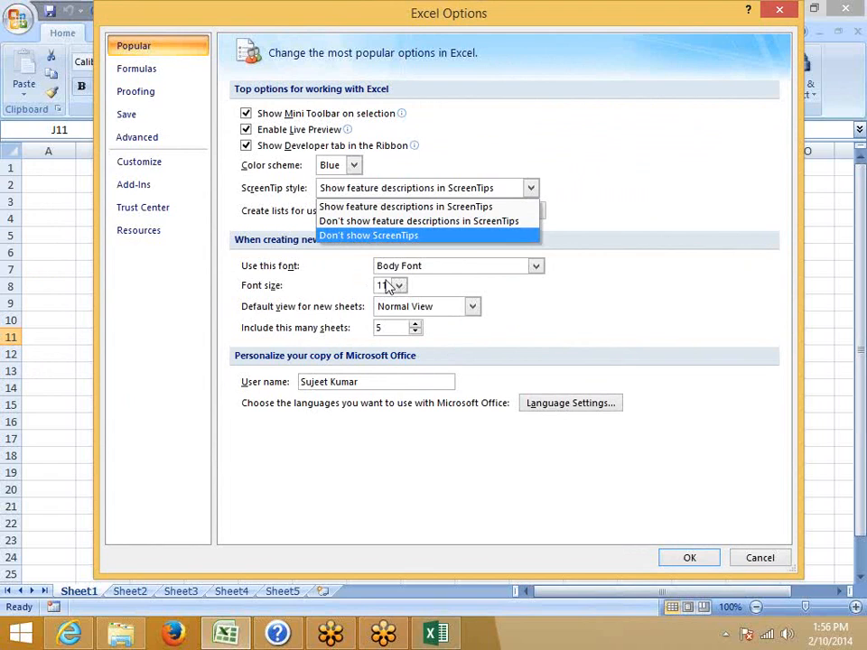
pyautogui.click(634, 304)
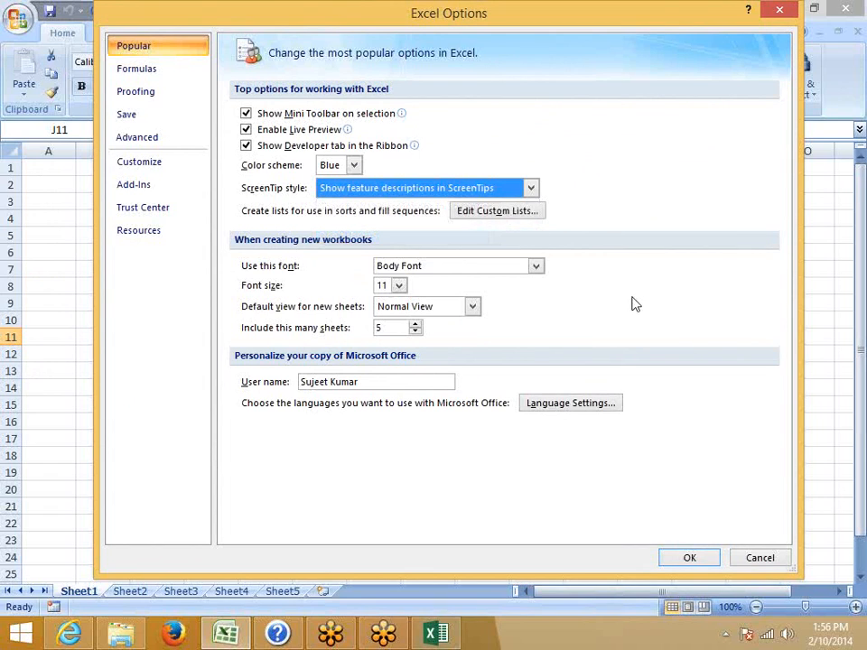
pyautogui.click(760, 558)
# Enter Jan in A1 and fill the month series down to A17
pyautogui.click(32, 170)
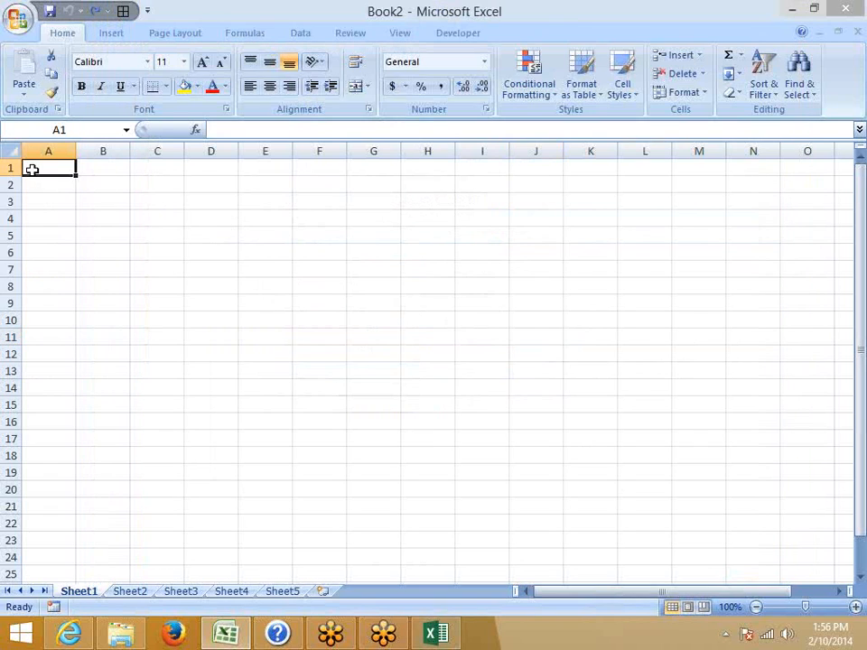
pyautogui.write('JAn')
pyautogui.press('Return')
pyautogui.click(34, 174)
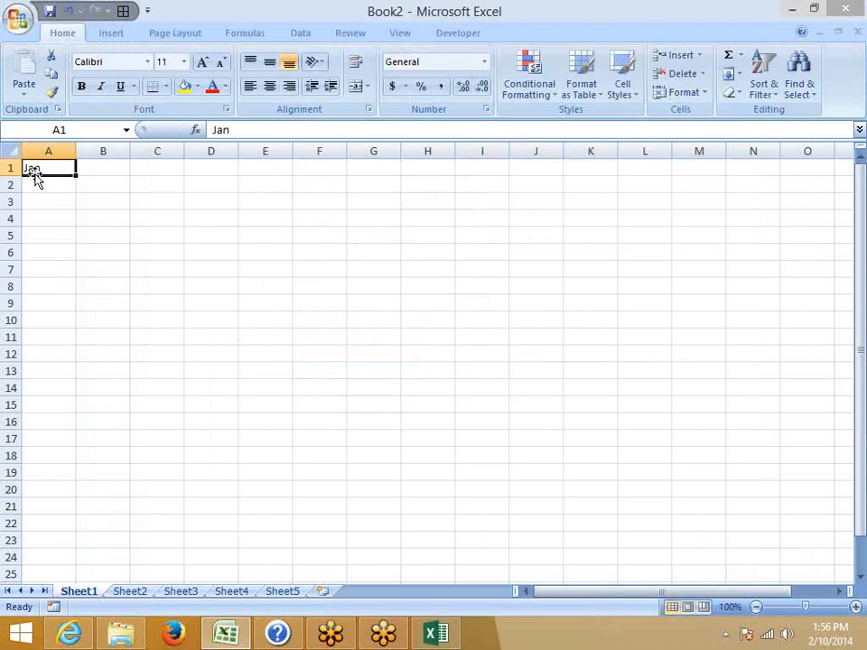
pyautogui.moveTo(75, 177); pyautogui.dragTo(77, 444)
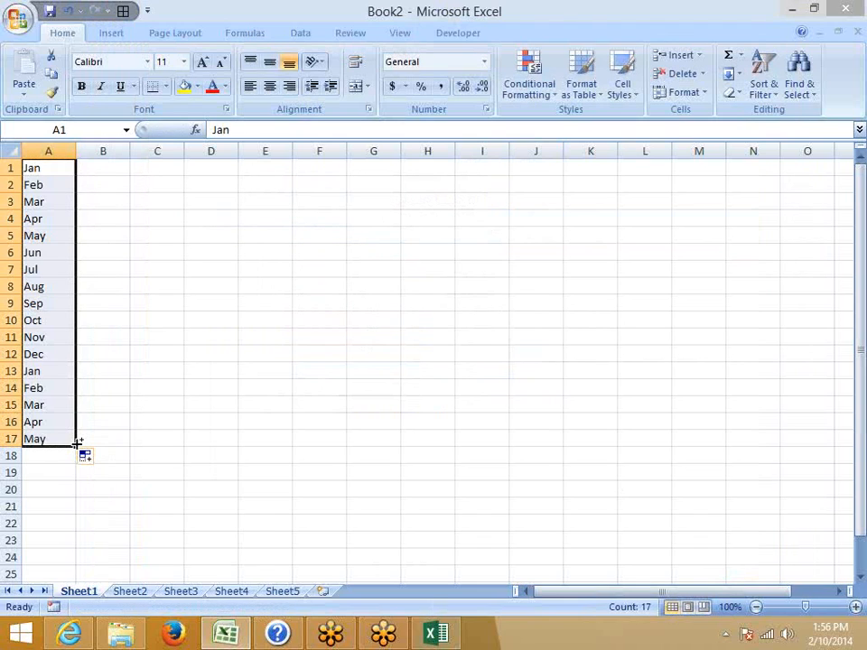
# Enter Sun in B1 and fill the weekday series down to B17
pyautogui.press('Right')
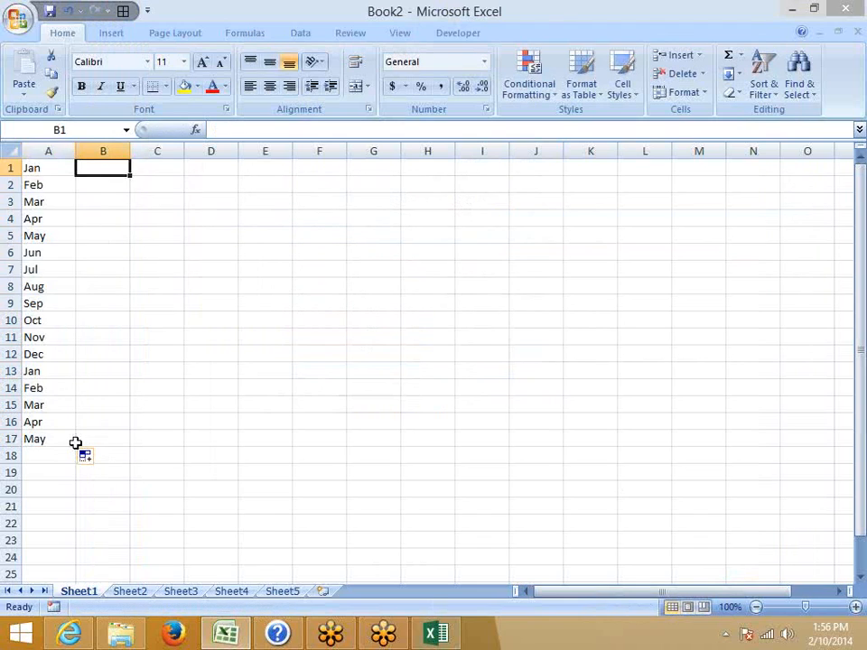
pyautogui.write('Sun')
pyautogui.press('Return')
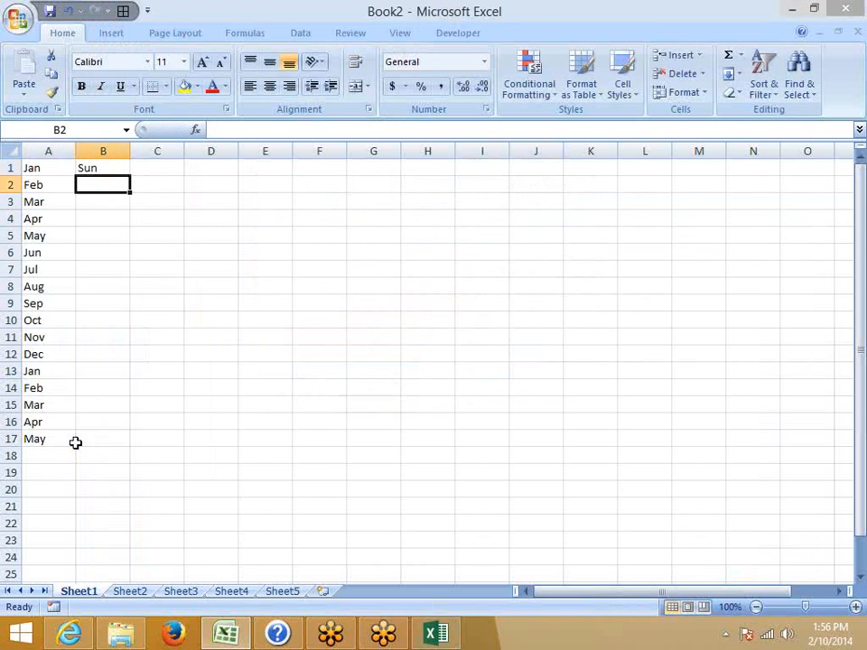
pyautogui.click(108, 168)
pyautogui.doubleClick(130, 177)
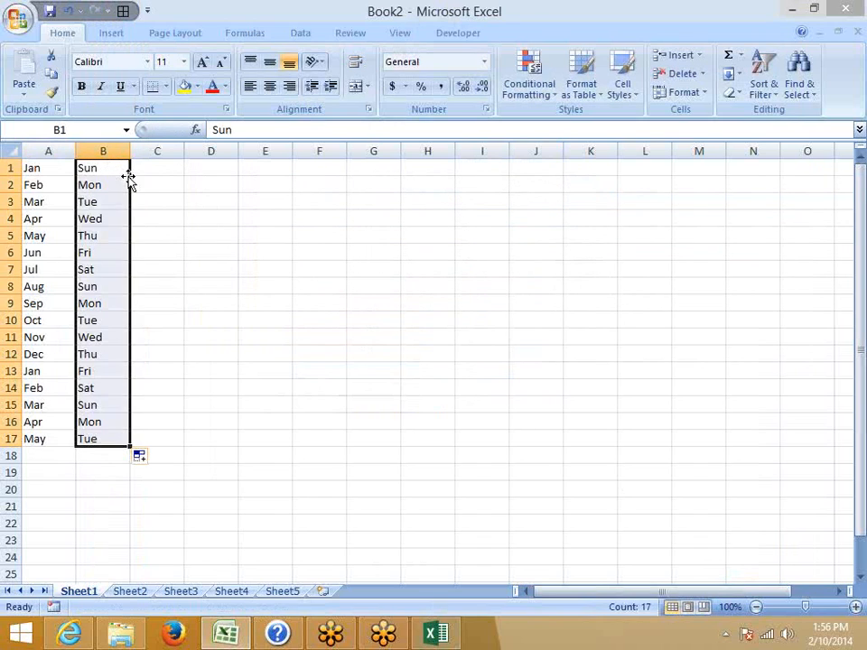
# Try to fill a series down to C17 from a first name entered in C1
pyautogui.click(175, 169)
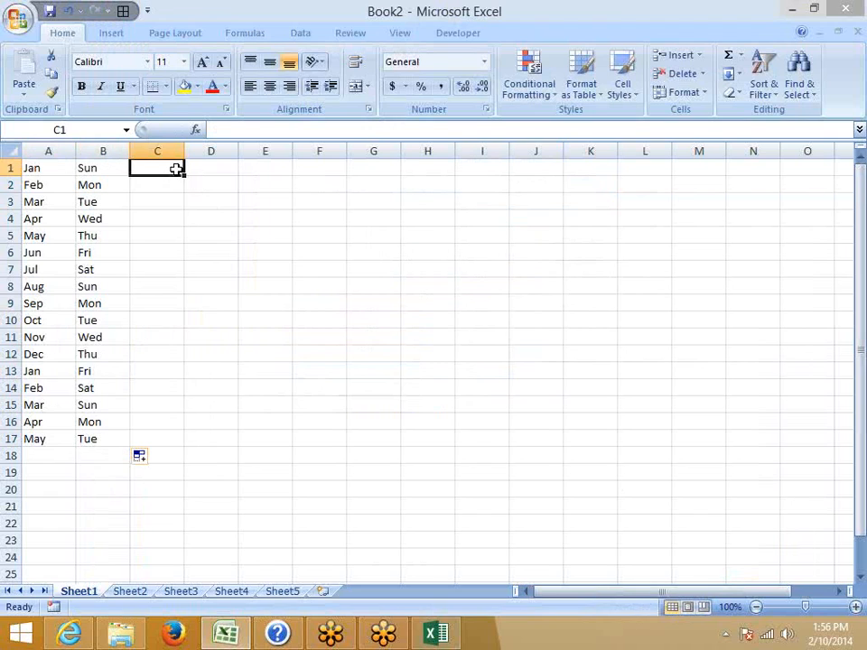
pyautogui.write('Sujeet')
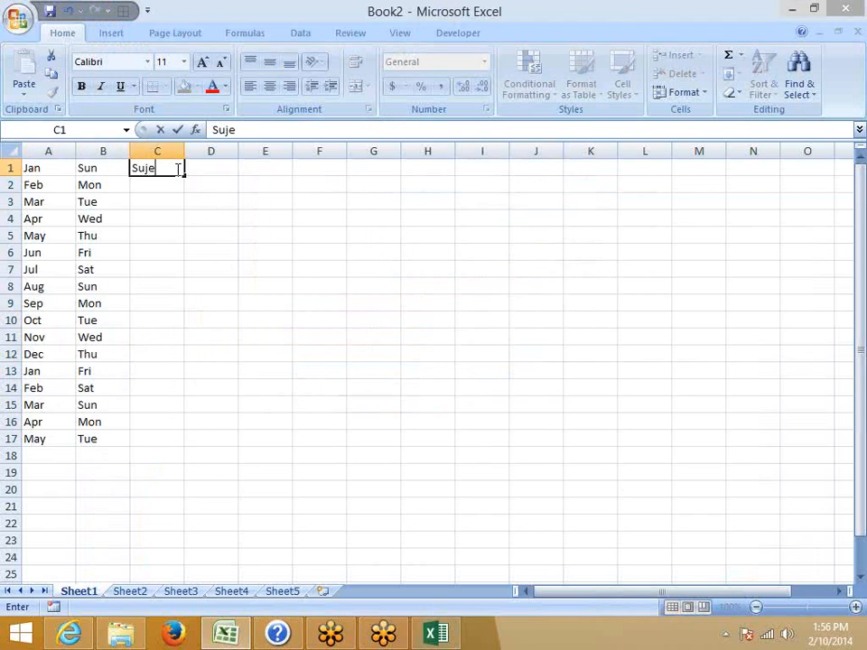
pyautogui.press('Return')
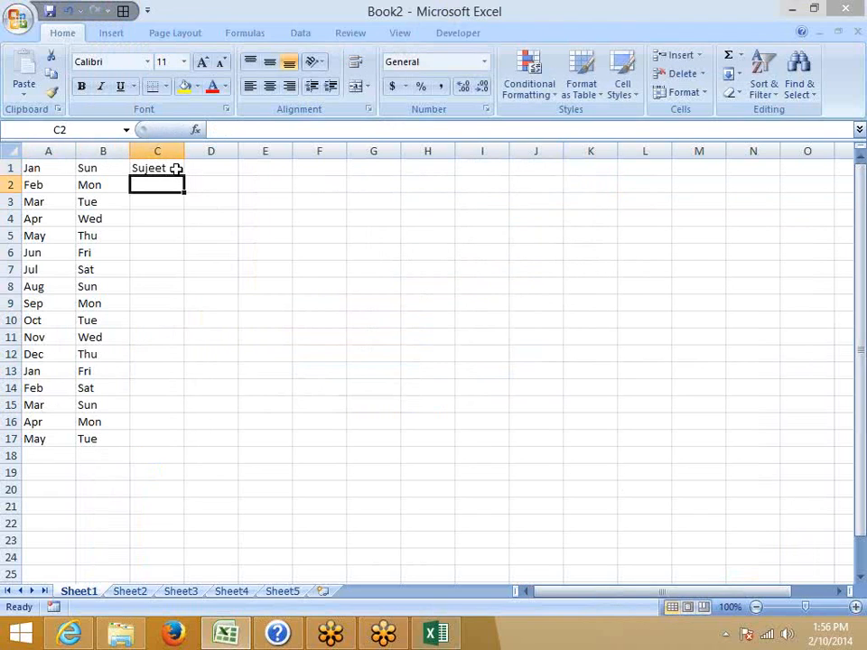
pyautogui.click(177, 169)
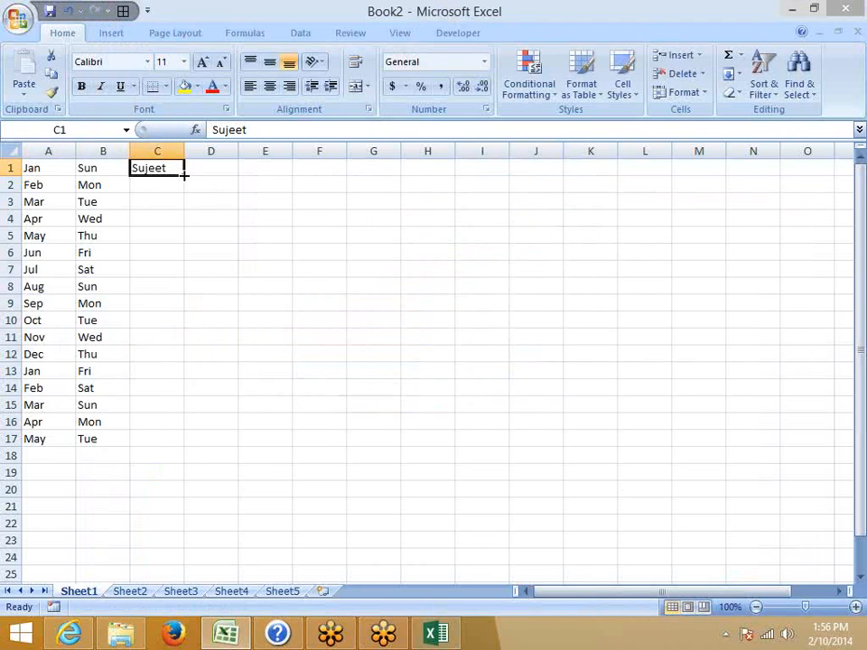
pyautogui.doubleClick(184, 177)
# Clear the repeated first name from C1:C17 and return to C1
pyautogui.click(218, 152)
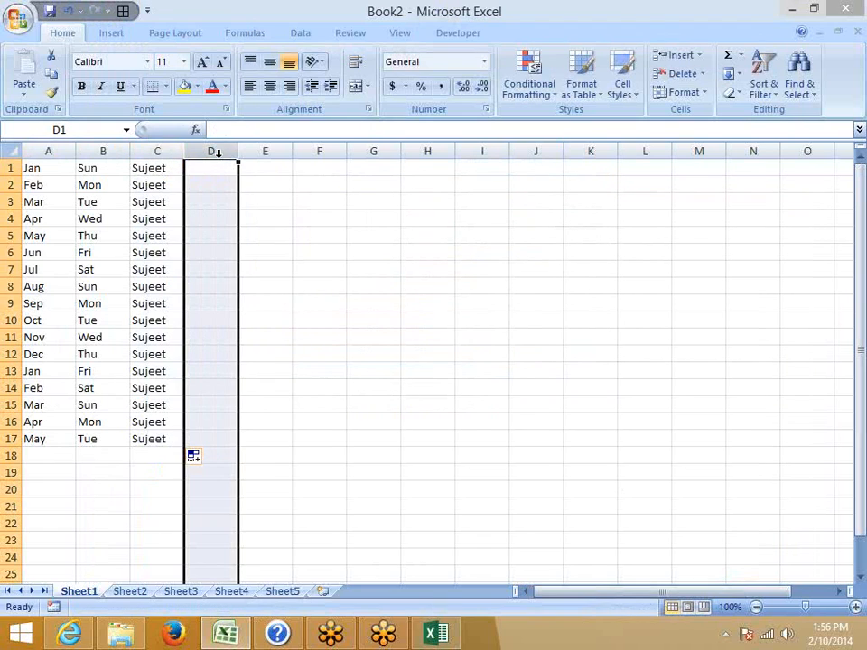
pyautogui.click(206, 168)
pyautogui.moveTo(164, 168); pyautogui.dragTo(153, 437)
pyautogui.press('Delete')
pyautogui.press('Up')
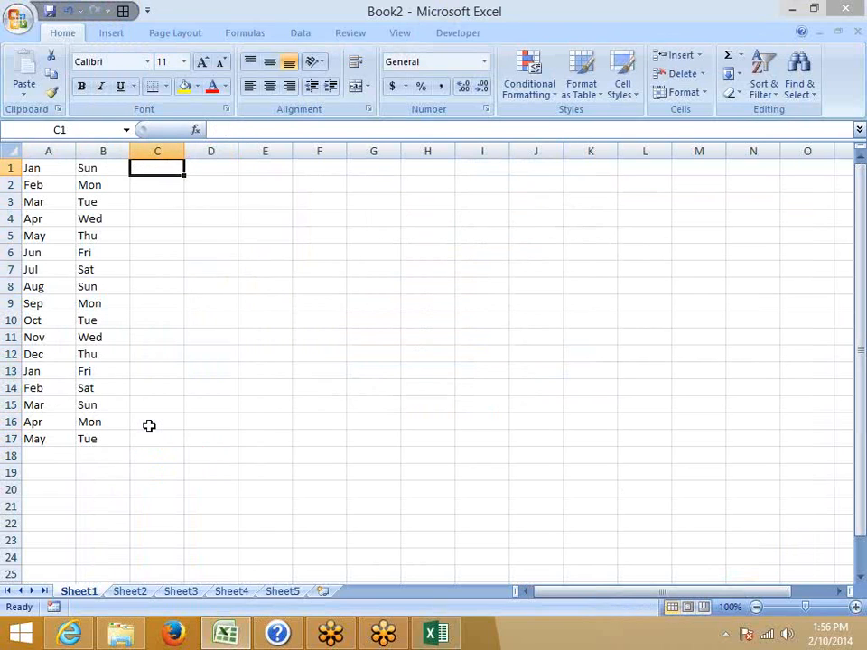
# Enter the first name that starts the saved custom list in C1 and fill the series down to C17
pyautogui.write('Punee')
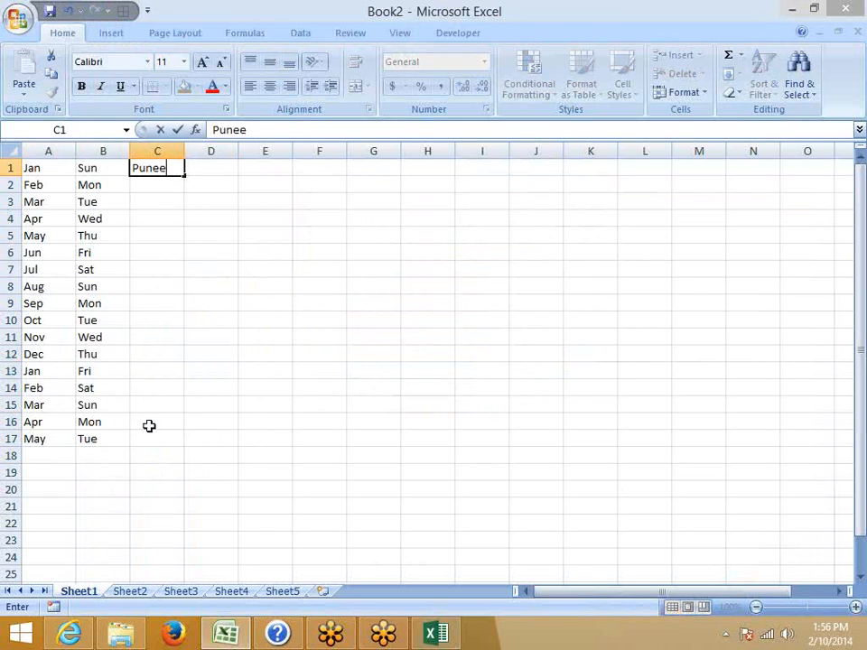
pyautogui.write('t')
pyautogui.press('Return')
pyautogui.press('Up')
pyautogui.doubleClick(184, 174)
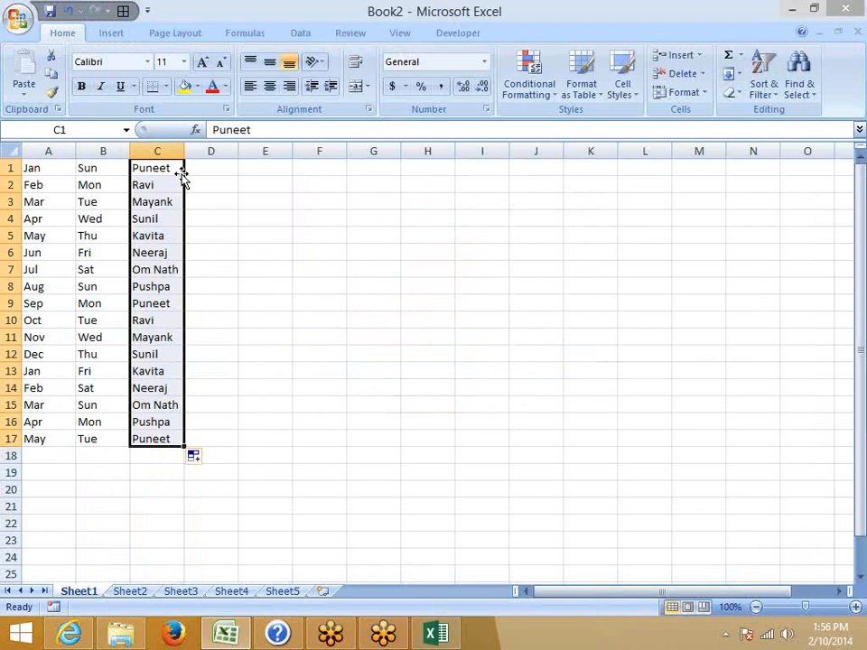
pyautogui.click(41, 168)
pyautogui.click(244, 167)
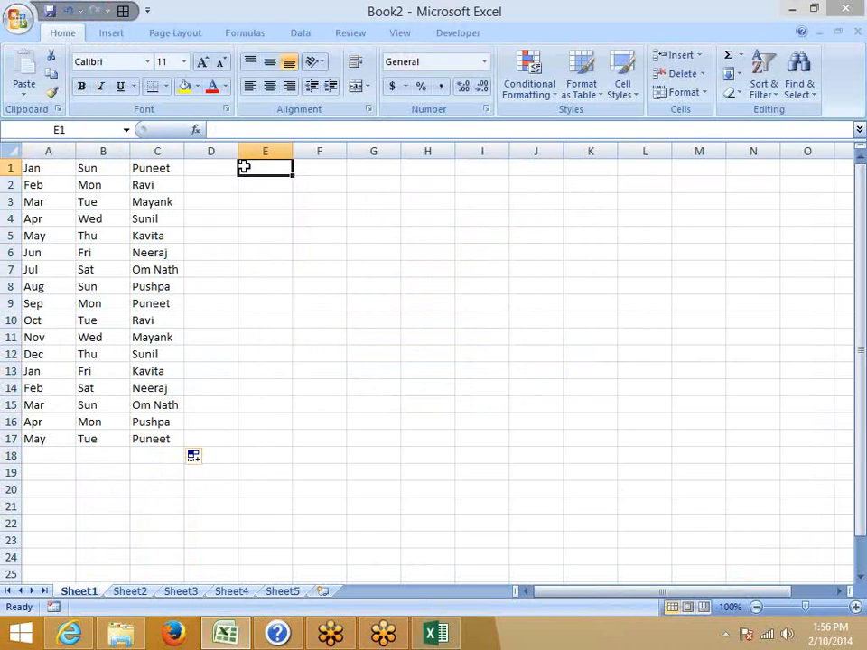
# Open the Custom Lists editor from the popular settings in Excel Options
pyautogui.click(35, 20)
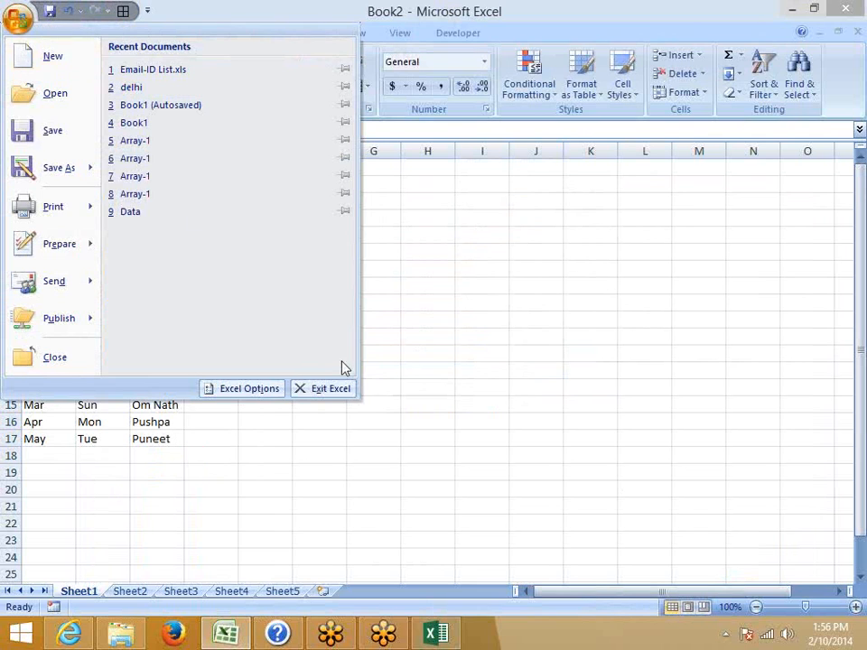
pyautogui.click(263, 392)
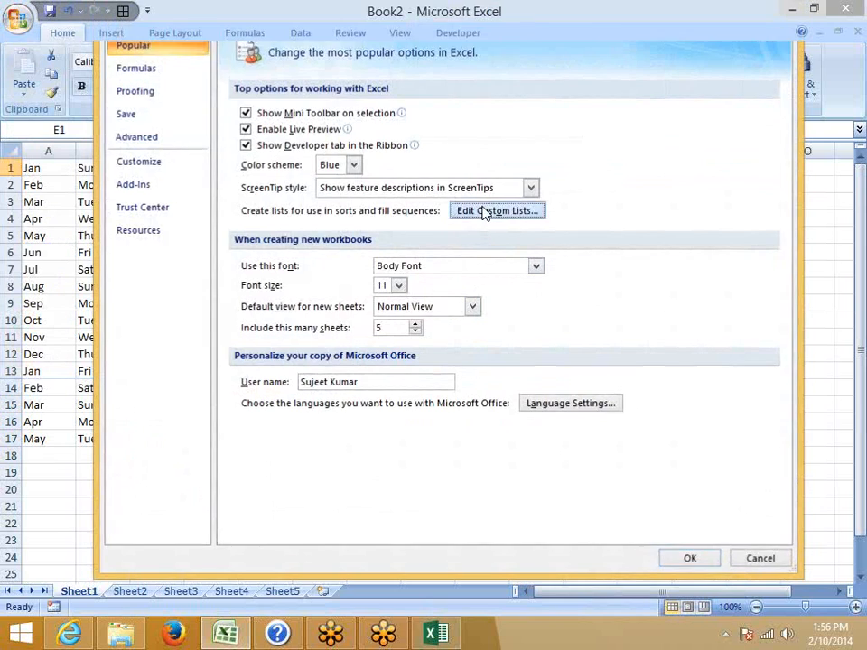
pyautogui.click(485, 213)
pyautogui.moveTo(406, 159); pyautogui.dragTo(287, 104)
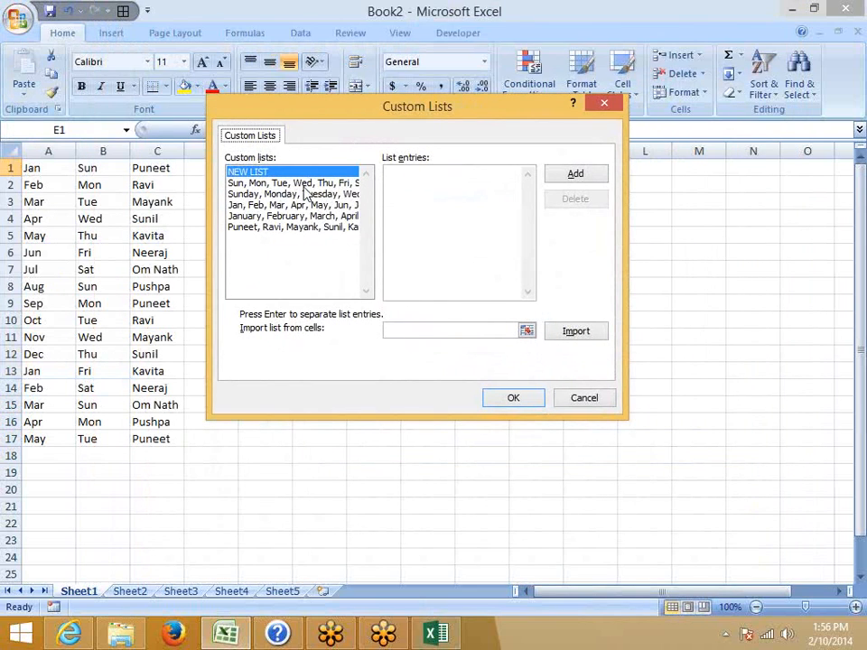
# Enter Delhi, Pune, Jaipur, Noida, Indore and Kanpur as separate entries of a new custom list
pyautogui.click(401, 178)
pyautogui.write('Delh')
pyautogui.press('BackSpace')
pyautogui.press('BackSpace')
pyautogui.press('BackSpace')
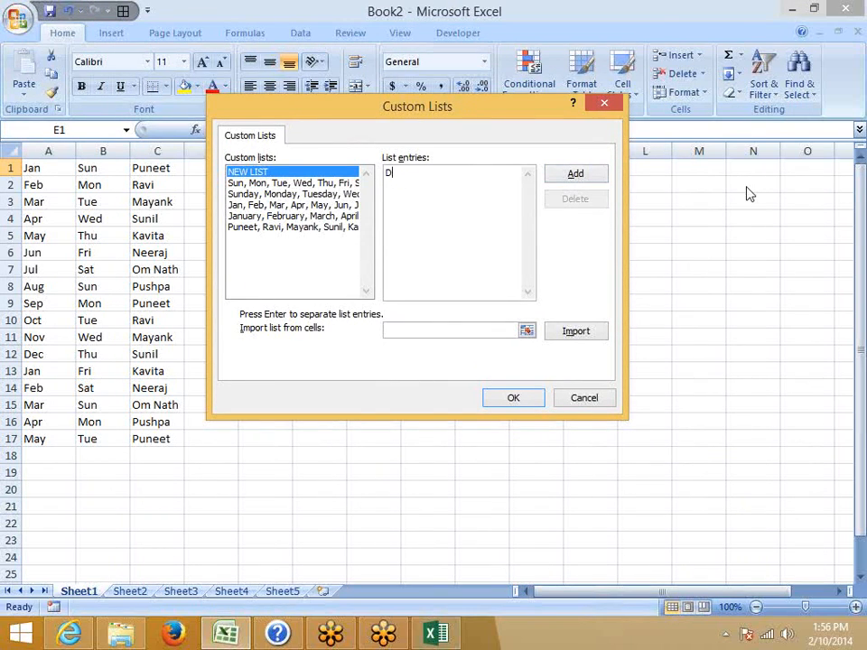
pyautogui.write('elhi')
pyautogui.press('Return')
pyautogui.write('Pune')
pyautogui.press('Return')
pyautogui.write('Jaipur')
pyautogui.press('Return')
pyautogui.write('Noida')
pyautogui.press('Return')
pyautogui.write('Ind')
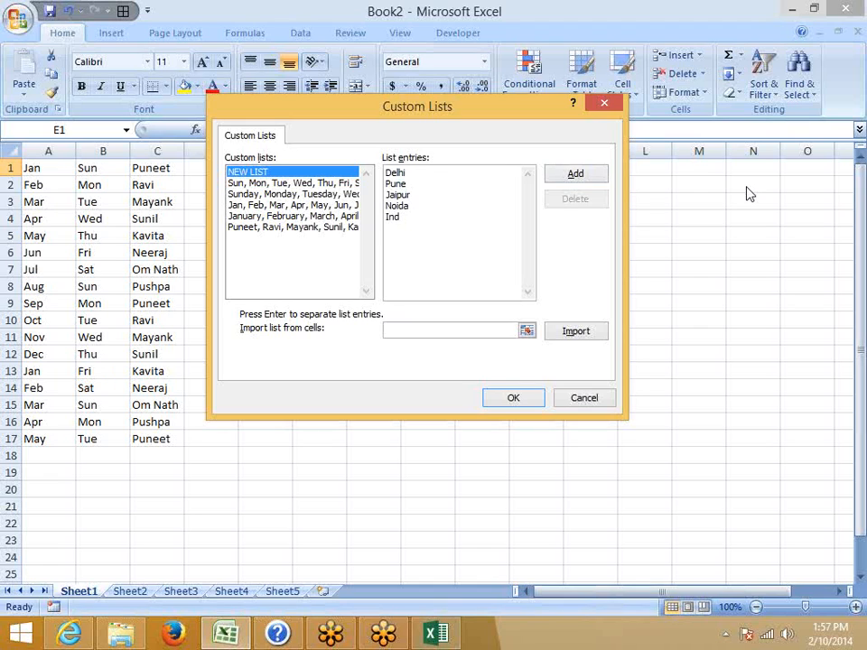
pyautogui.write('ore')
pyautogui.press('Return')
pyautogui.write('Kanpur')
# Add the city entries to the custom lists and confirm both the list editor and Excel Options
pyautogui.click(602, 177)
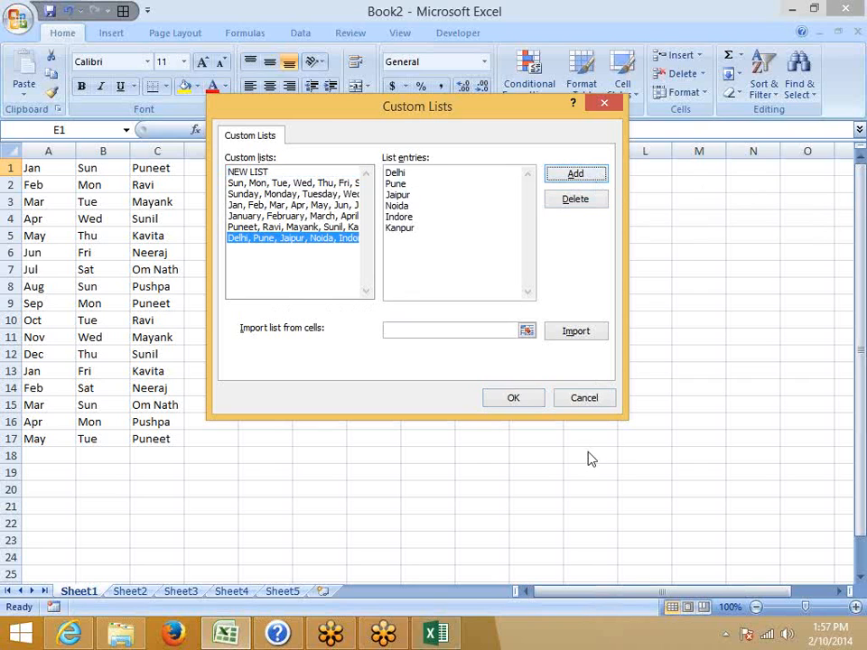
pyautogui.click(535, 399)
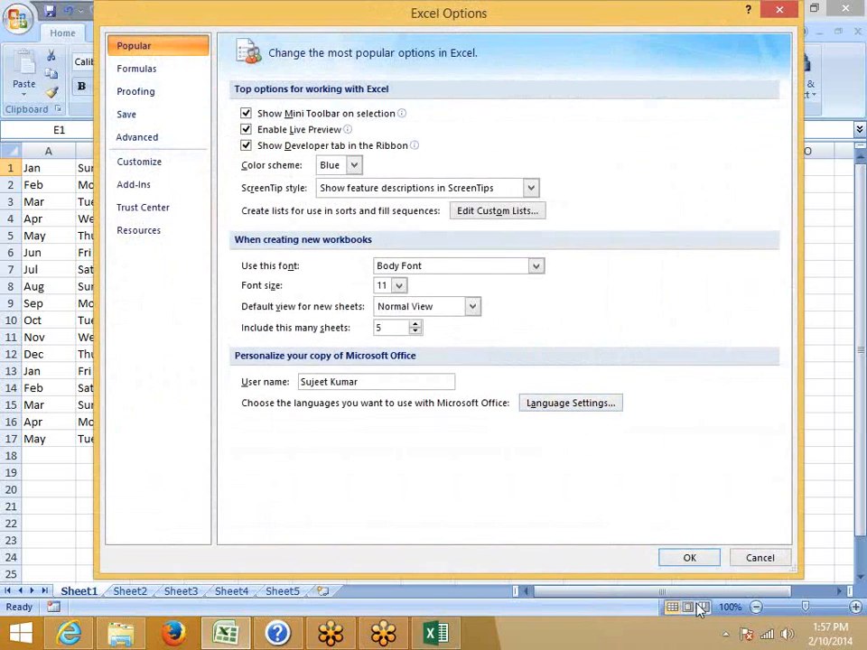
pyautogui.click(681, 557)
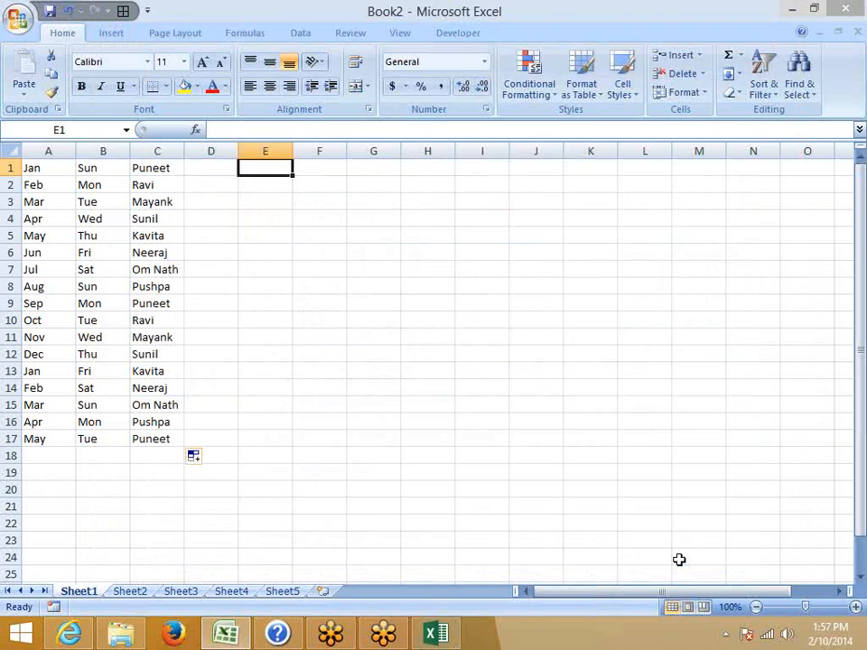
# Enter Noida in D1 and fill the city series down to D17
pyautogui.press('Left')
pyautogui.write('No')
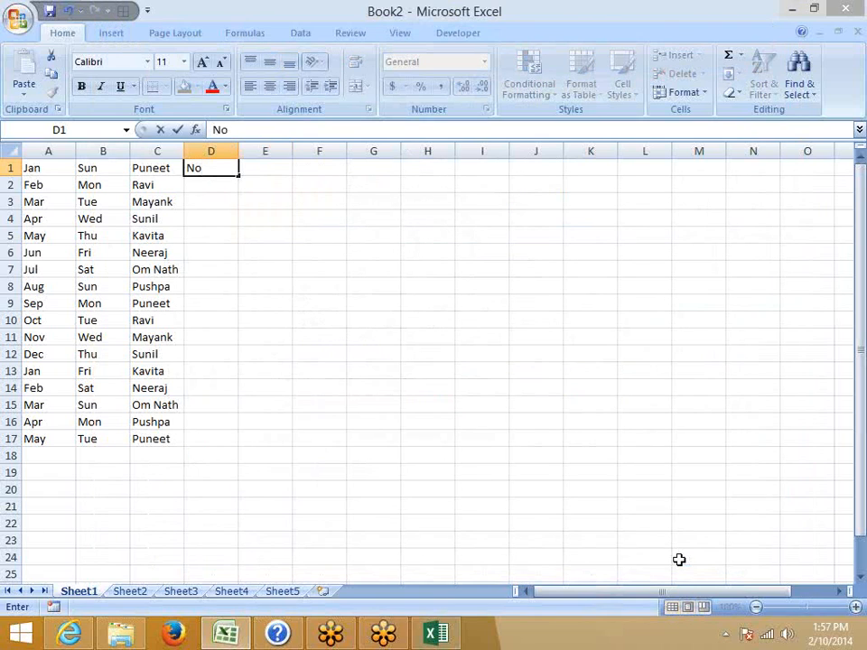
pyautogui.write('ida')
pyautogui.click(310, 356)
pyautogui.click(222, 171)
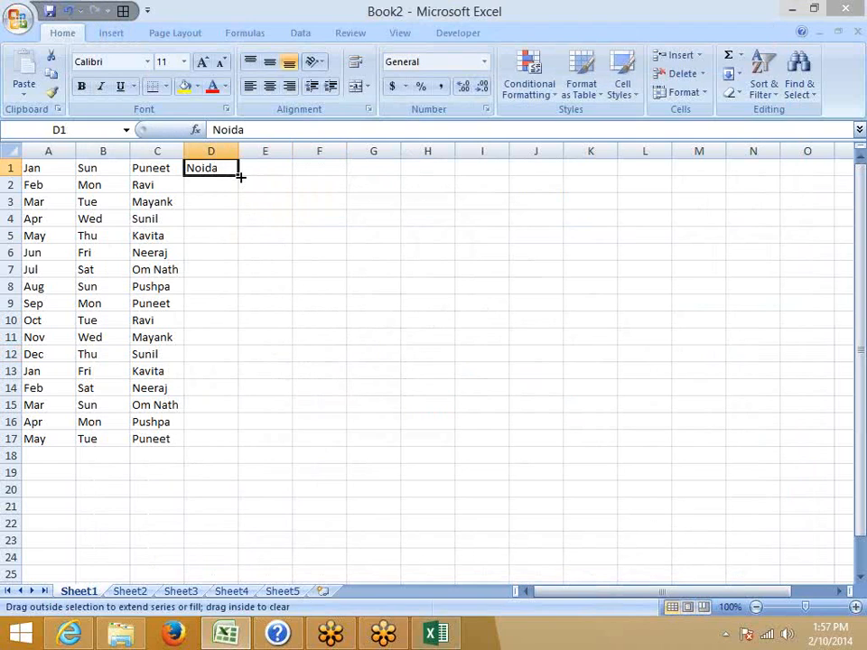
pyautogui.doubleClick(239, 176)
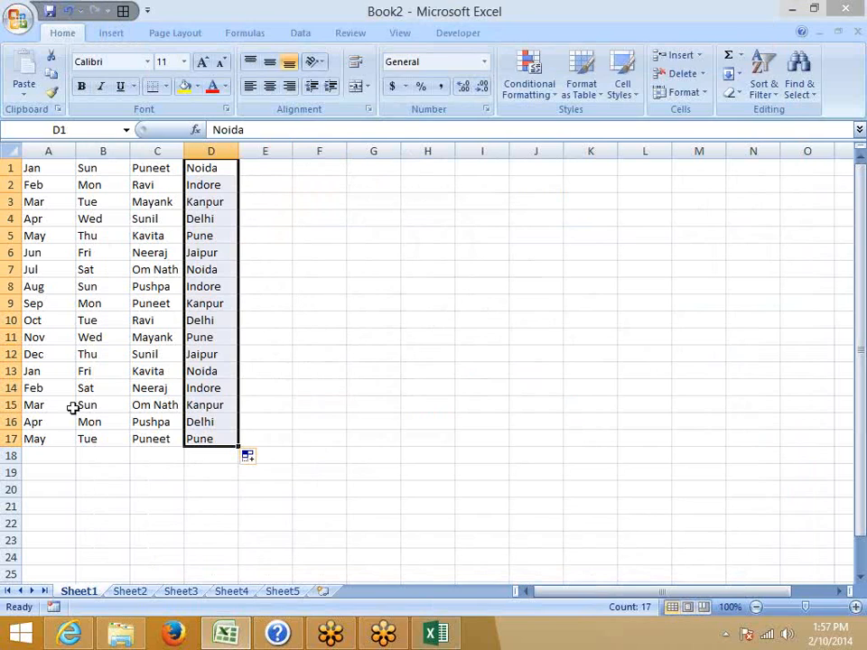
pyautogui.click(45, 301)
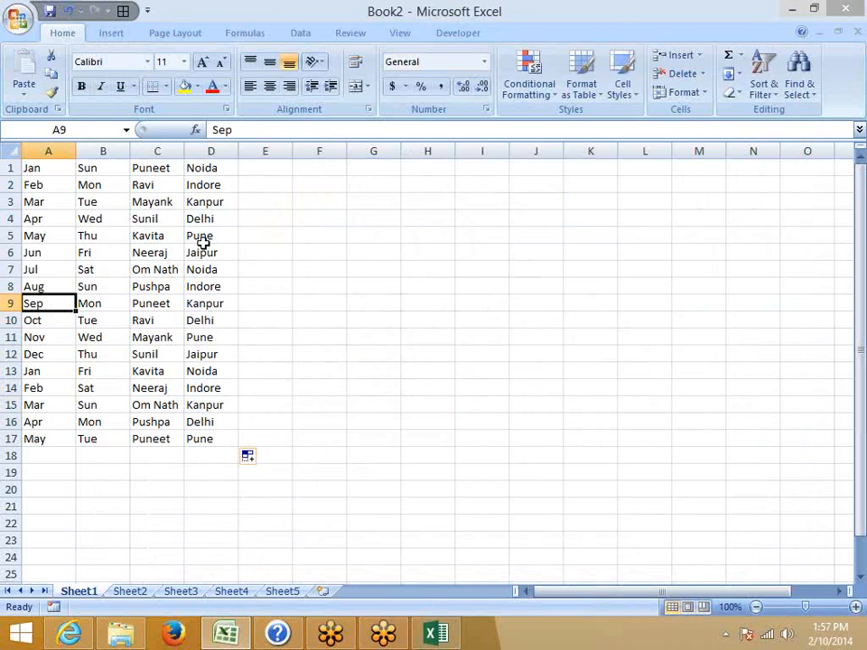
pyautogui.click(213, 170)
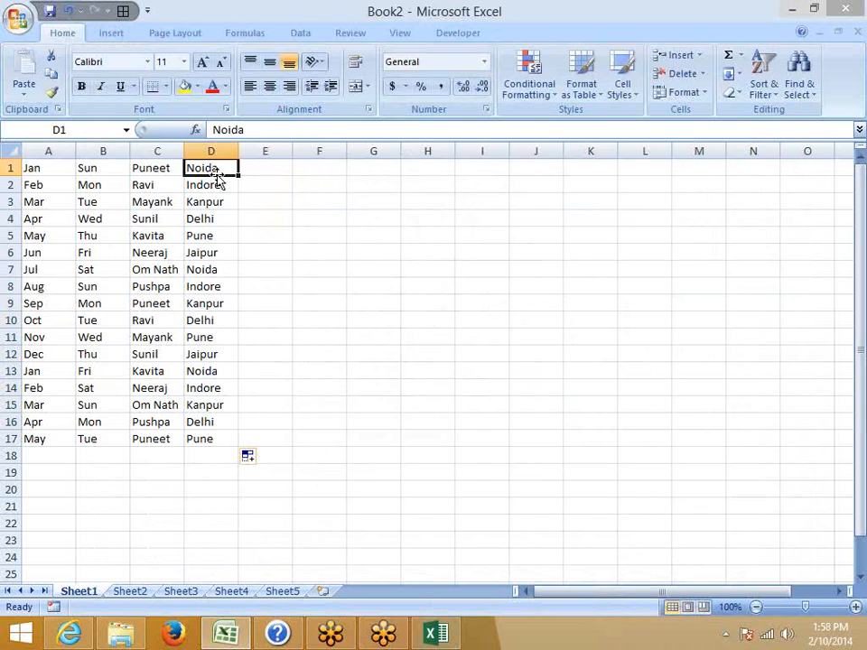
# Reopen the Custom Lists editor from the popular settings in Excel Options
pyautogui.click(16, 18)
pyautogui.click(258, 400)
pyautogui.click(23, 11)
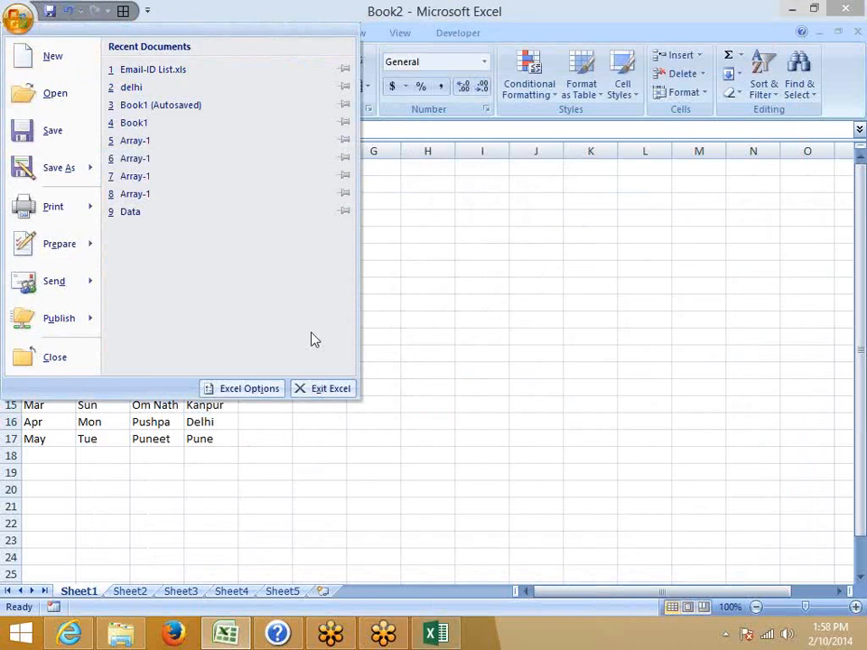
pyautogui.click(270, 390)
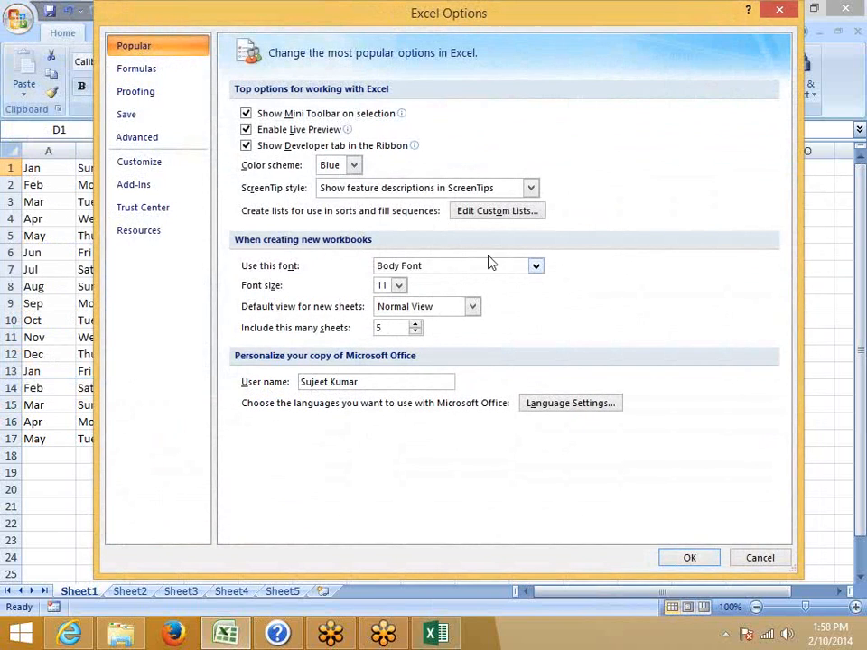
pyautogui.click(491, 214)
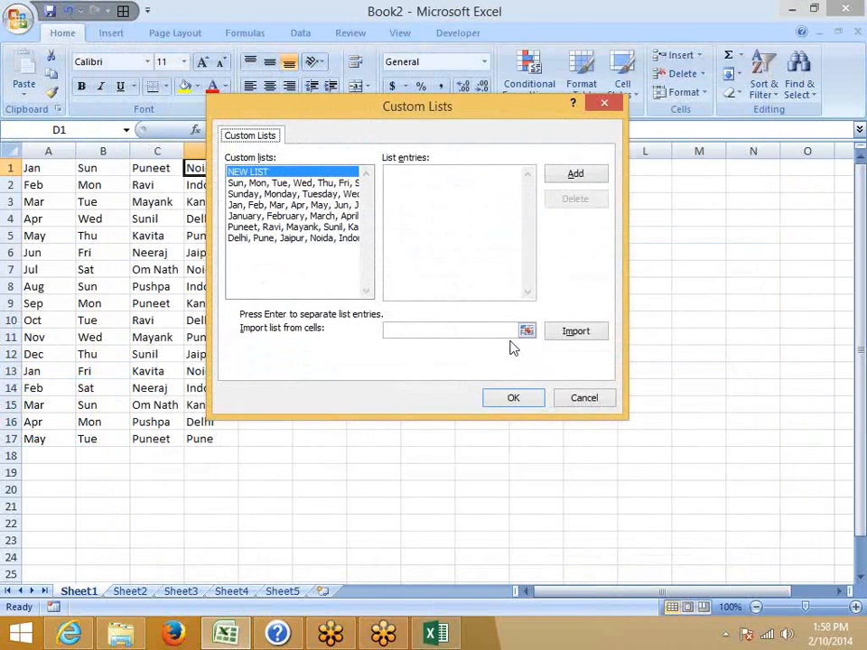
# Set the custom list's import source to cells I3:J14
pyautogui.moveTo(430, 112); pyautogui.dragTo(209, 28)
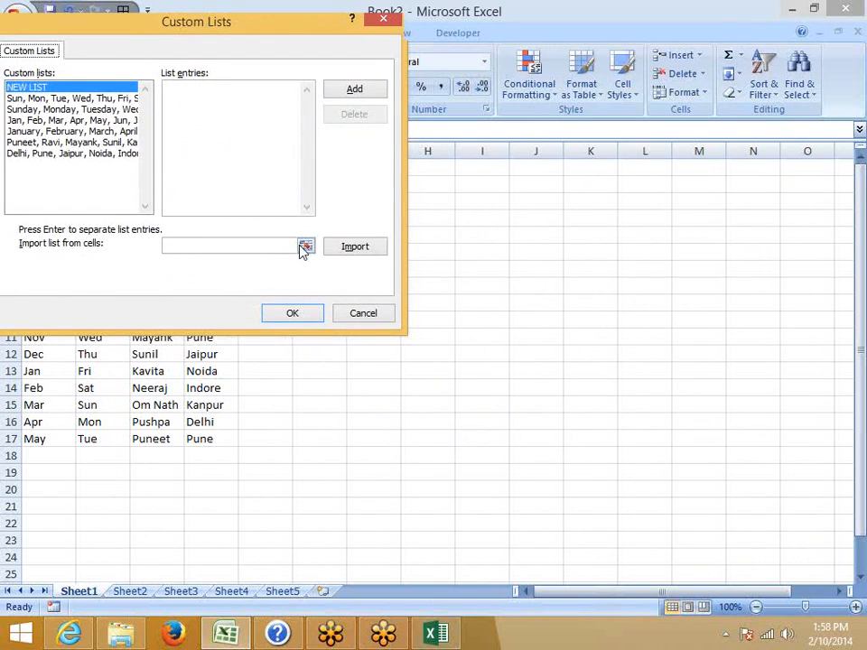
pyautogui.click(306, 247)
pyautogui.moveTo(507, 202); pyautogui.dragTo(551, 389)
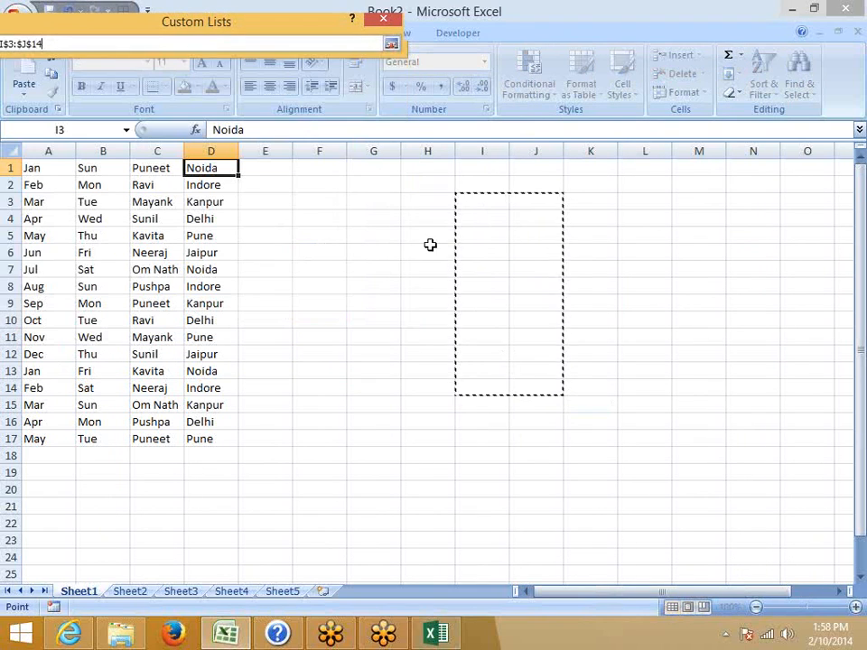
pyautogui.click(392, 45)
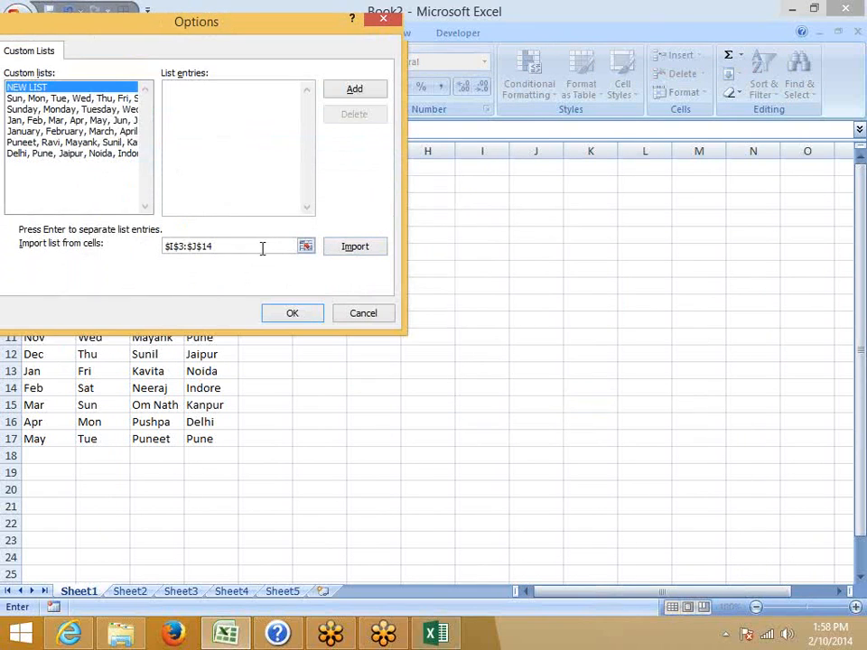
# Clear the cell range from the import source and close the Custom Lists editor
pyautogui.moveTo(257, 248); pyautogui.dragTo(133, 242)
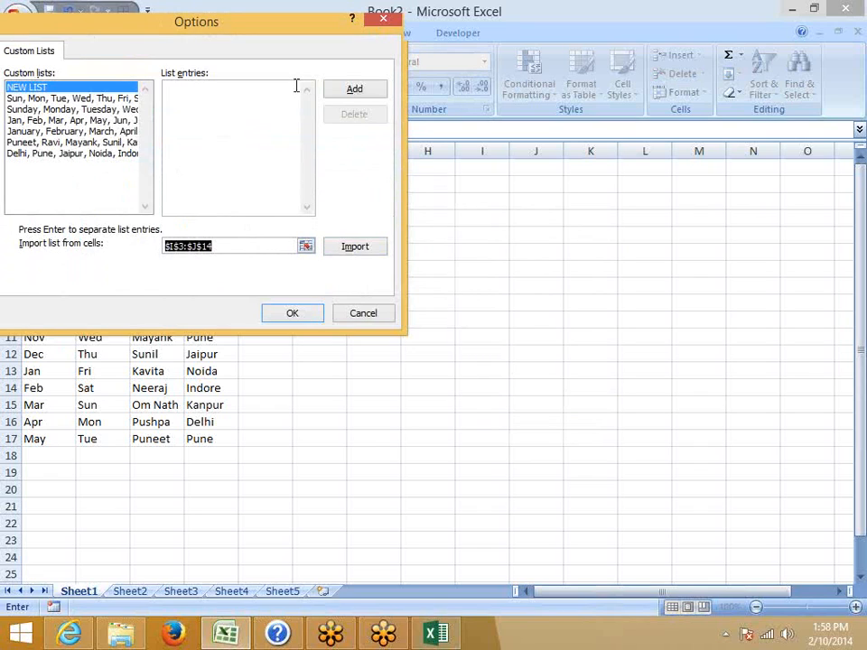
pyautogui.press('BackSpace')
pyautogui.moveTo(271, 24); pyautogui.dragTo(389, 106)
pyautogui.click(486, 401)
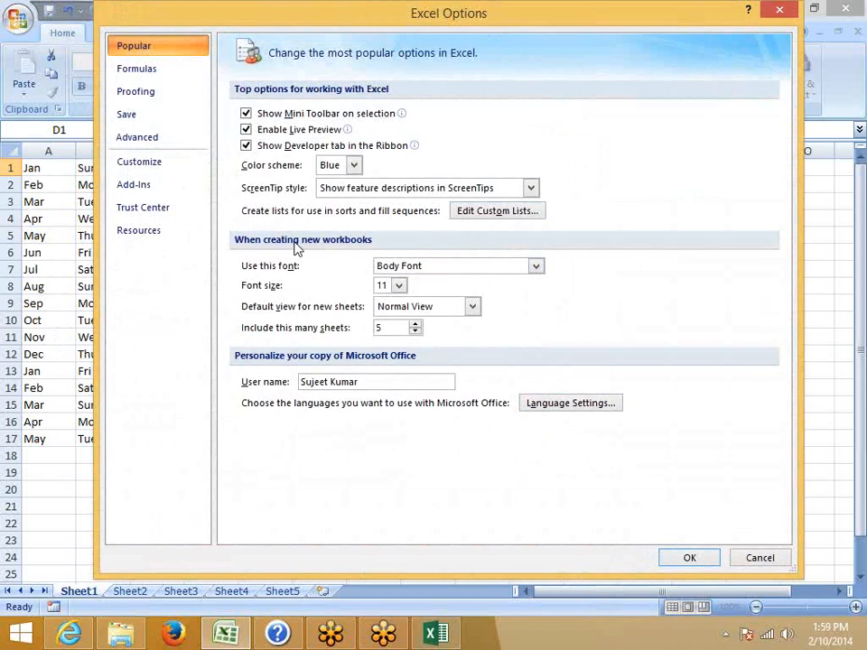
# Review the default font, font size and number of sheets for new workbooks, then leave Excel Options
pyautogui.click(401, 263)
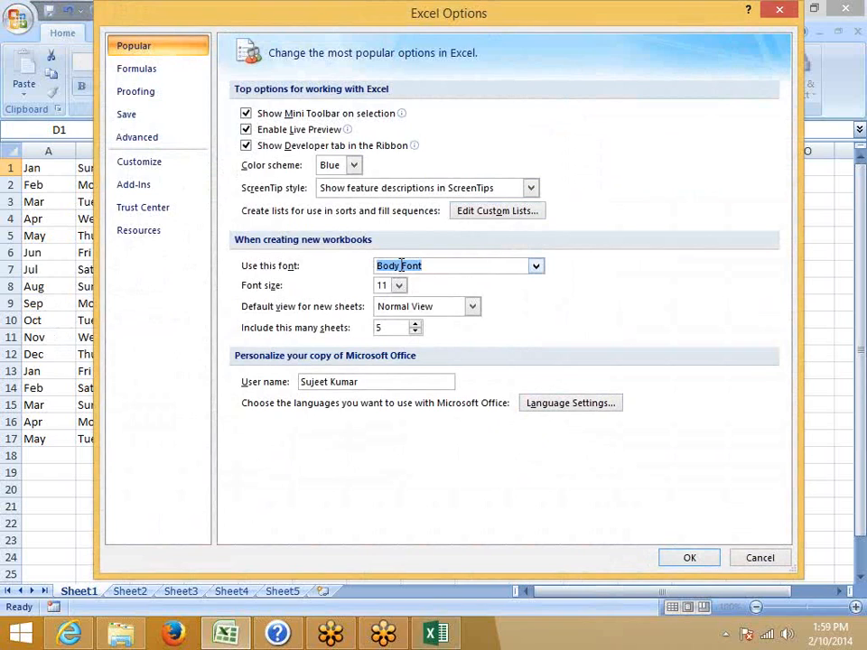
pyautogui.click(536, 266)
pyautogui.click(581, 295)
pyautogui.click(398, 285)
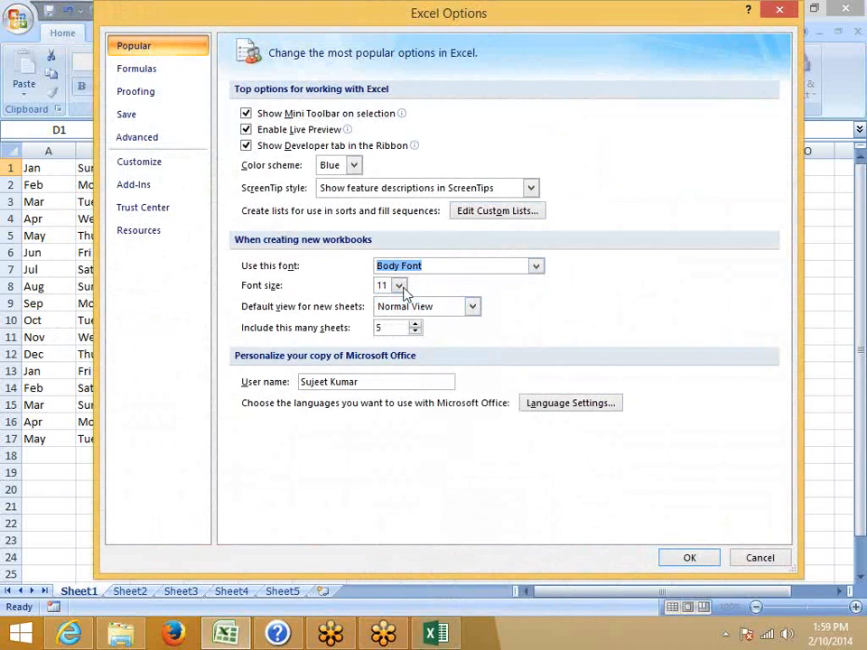
pyautogui.click(533, 328)
pyautogui.moveTo(384, 329); pyautogui.dragTo(364, 330)
pyautogui.press('Return')
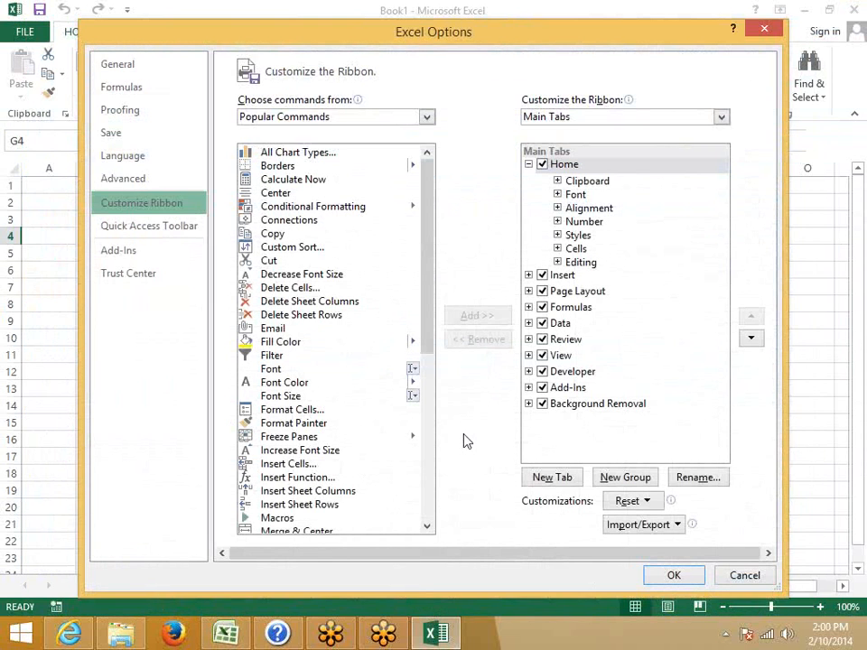
# Close the Customize Ribbon options, look at the Project file on the desktop and switch back to Book2 in Excel 2007
pyautogui.click(765, 29)
pyautogui.press('super+d')
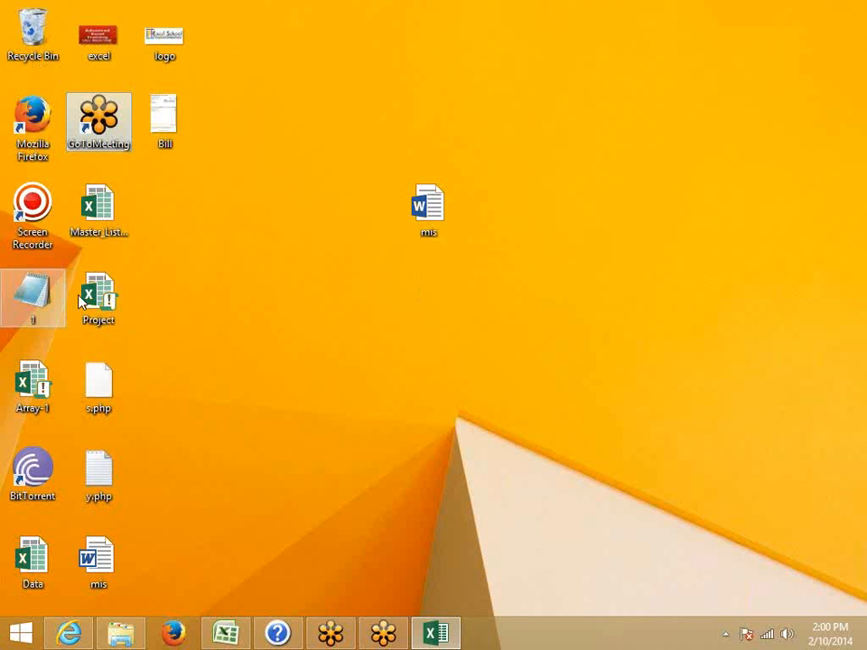
pyautogui.click(104, 318)
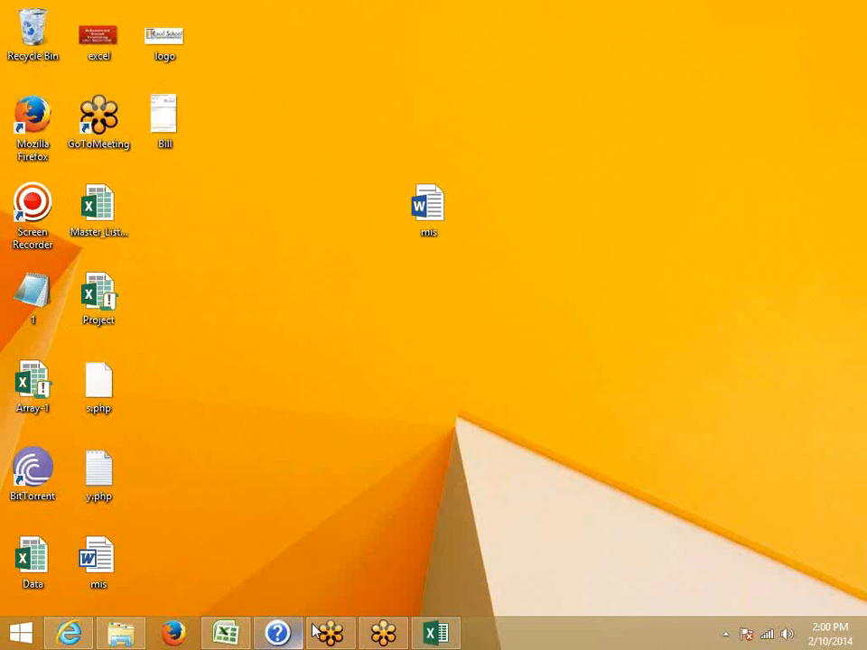
pyautogui.click(225, 632)
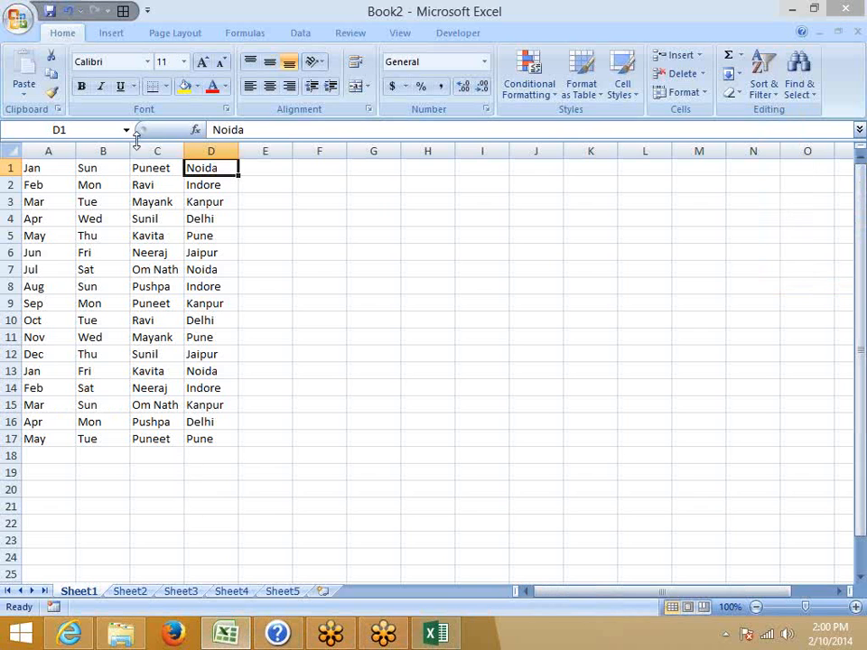
# Reopen Excel Options and highlight the user name in the popular settings
pyautogui.click(18, 14)
pyautogui.click(228, 388)
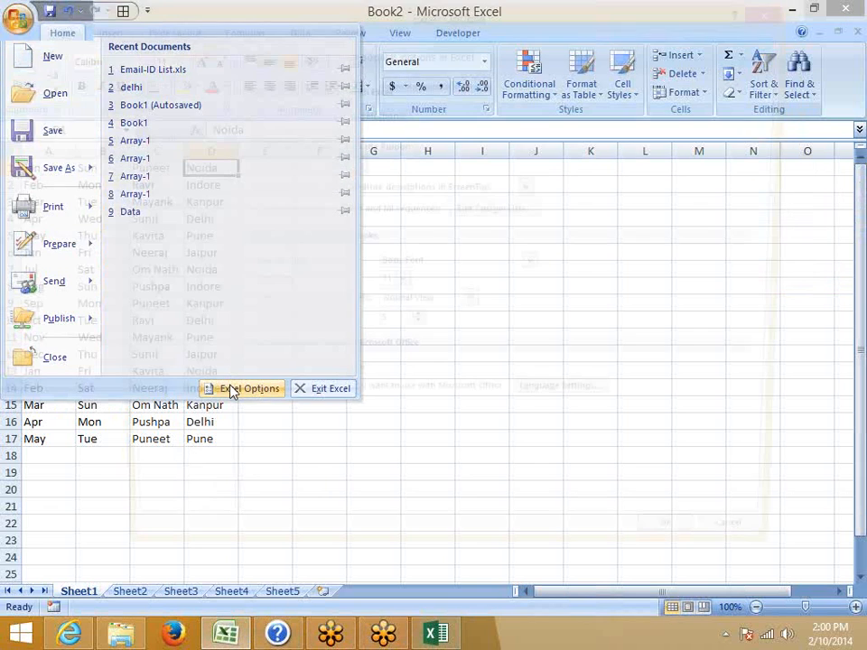
pyautogui.moveTo(368, 381); pyautogui.dragTo(263, 383)
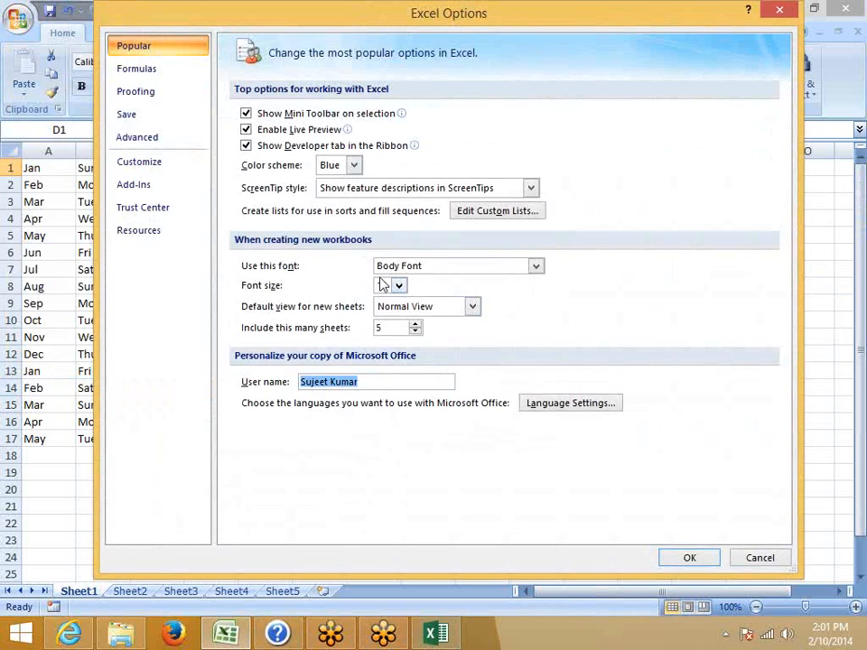
# Enable the R1C1 reference style in the formula options and confirm Excel Options
pyautogui.click(140, 72)
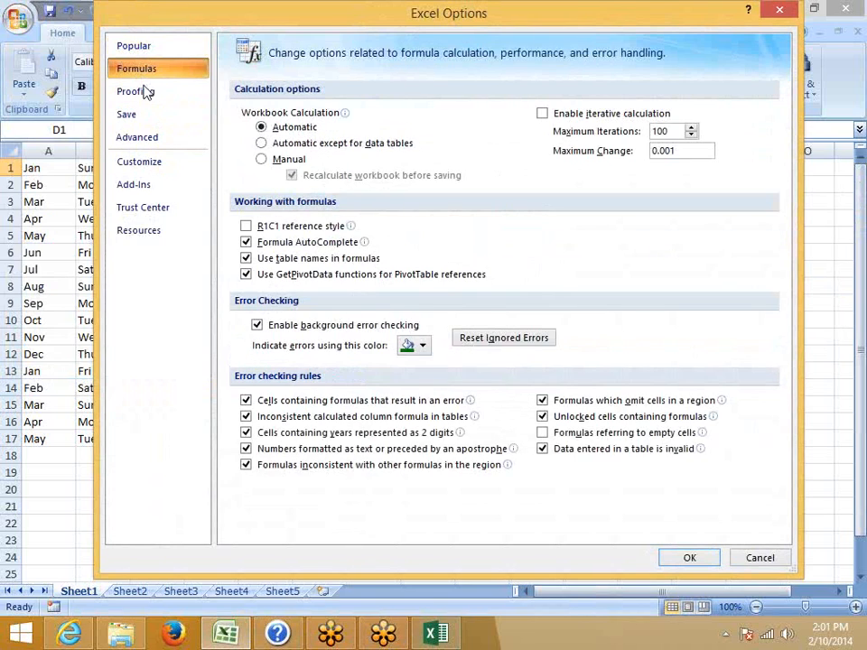
pyautogui.click(245, 227)
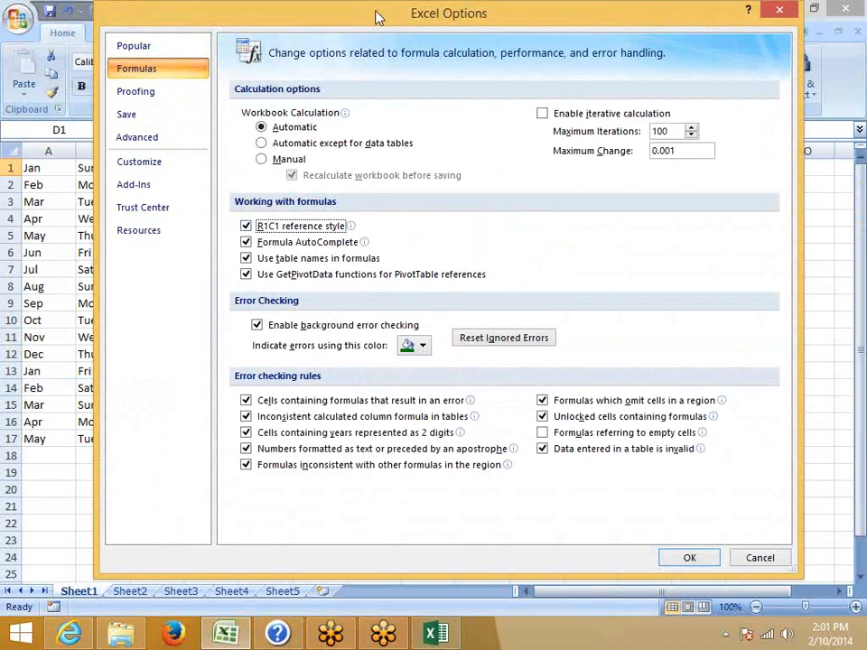
pyautogui.moveTo(391, 15); pyautogui.dragTo(545, 57)
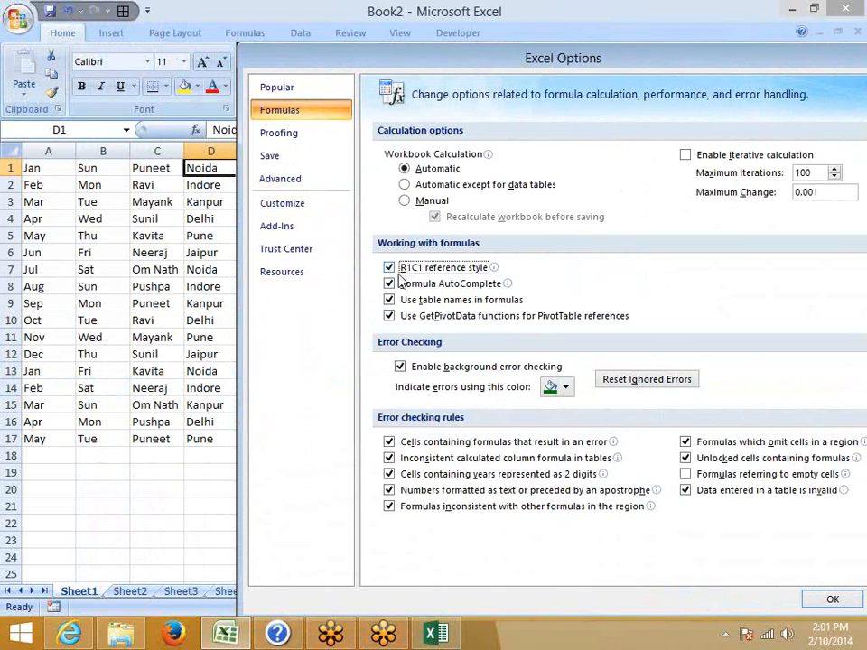
pyautogui.click(833, 600)
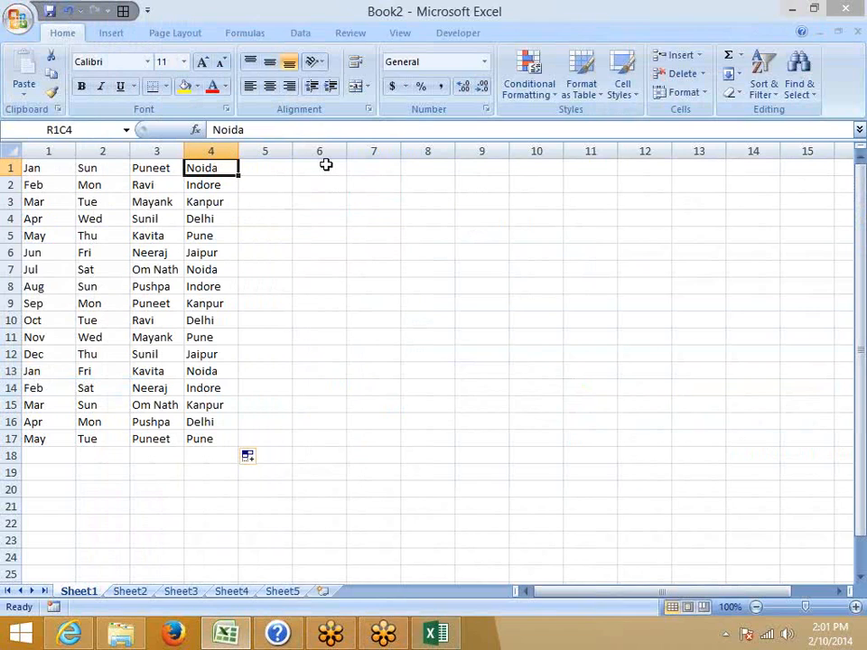
# Draw a green annotation line along the column headings from column 1 to column 10
pyautogui.click(851, 226)
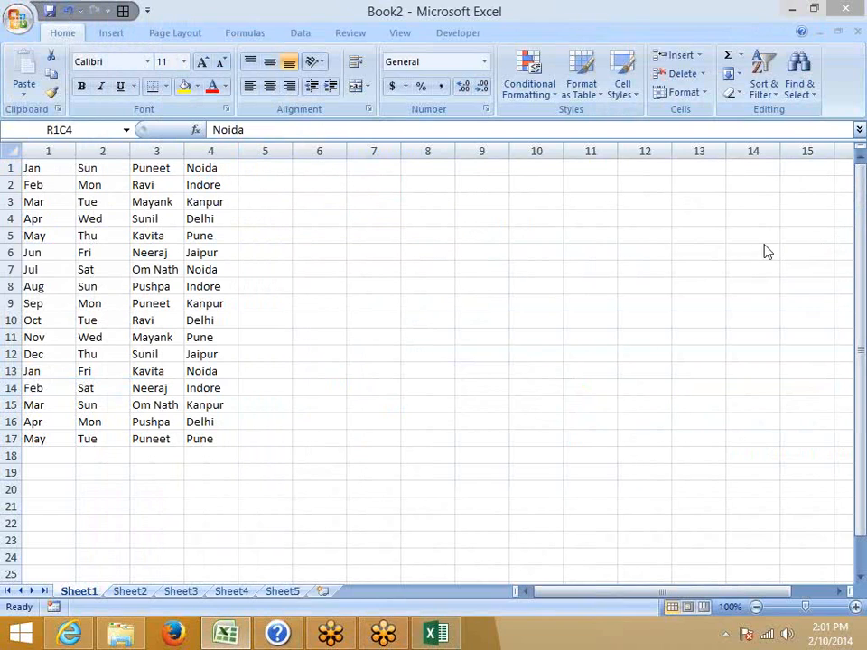
pyautogui.click(741, 252)
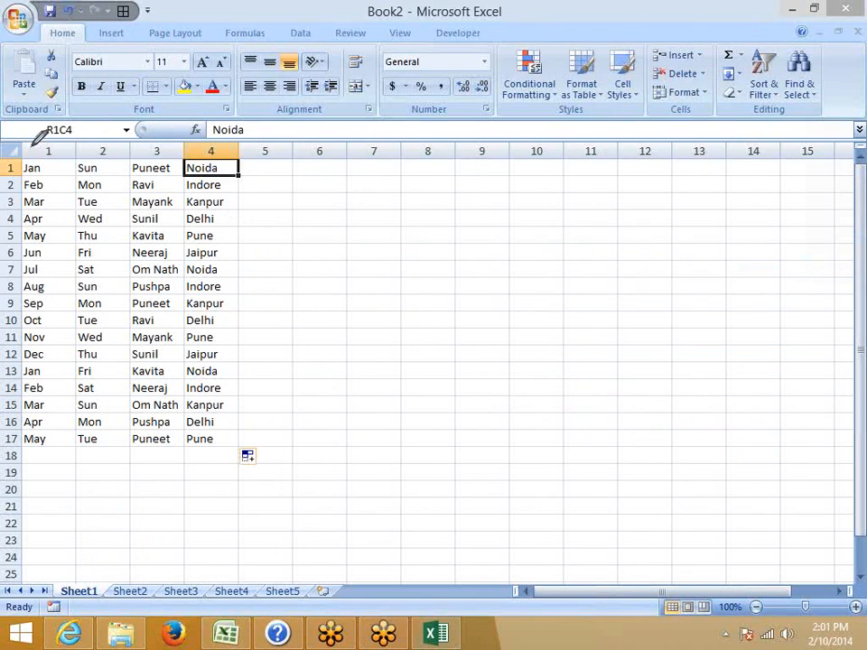
pyautogui.moveTo(36, 145); pyautogui.dragTo(535, 149)
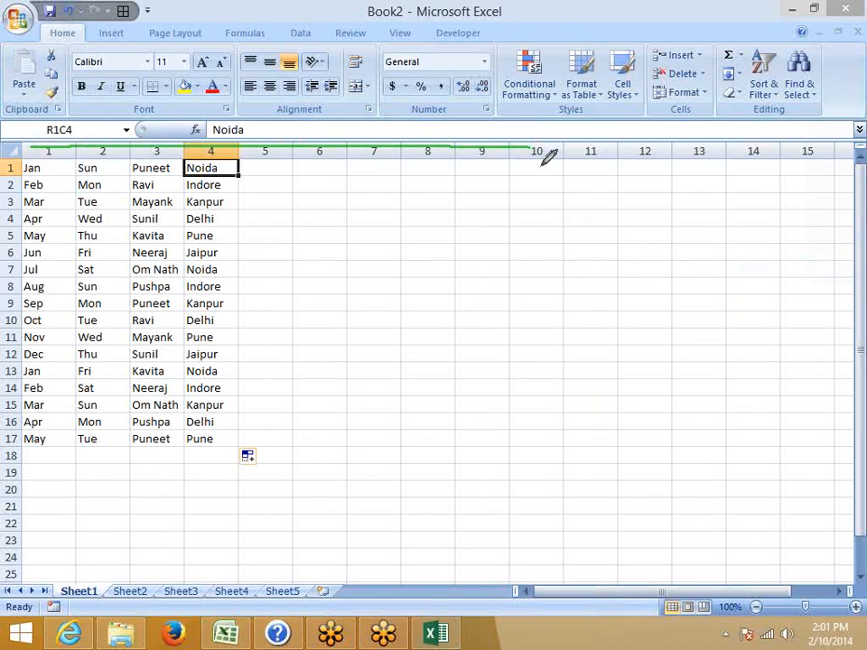
# Select the first-row cells of columns 1, 2 and 3 in turn to check their R1C1 addresses
pyautogui.click(51, 168)
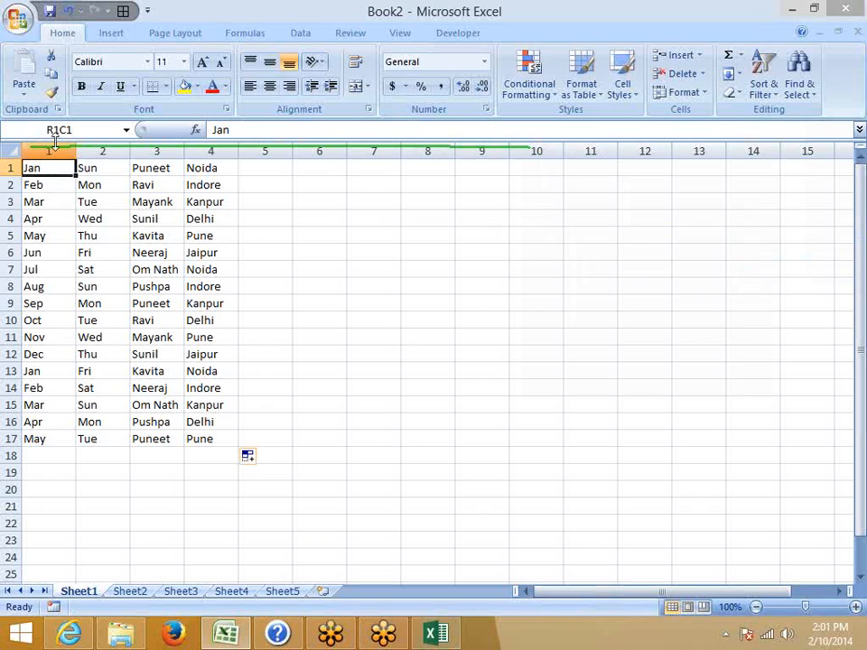
pyautogui.click(102, 168)
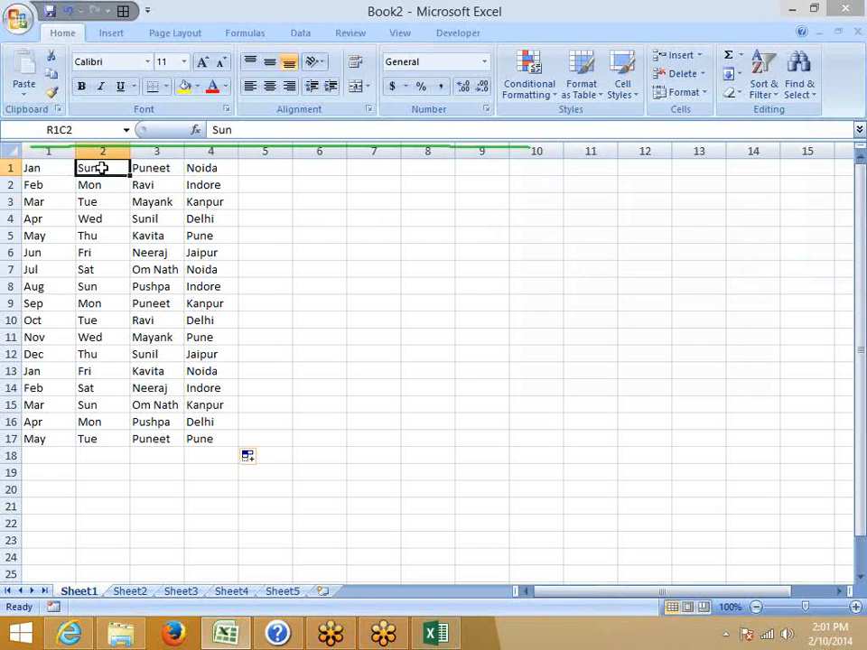
pyautogui.click(144, 169)
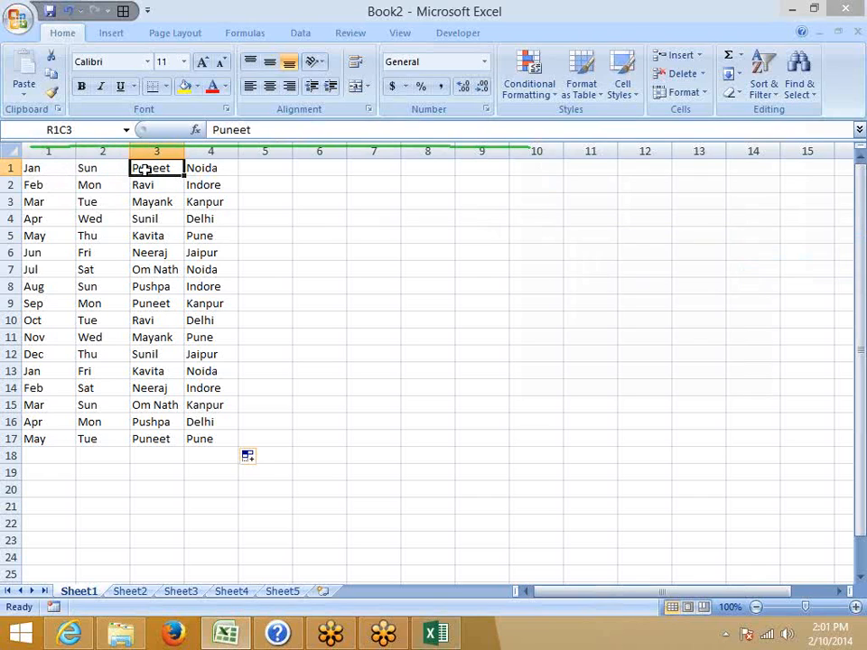
# Enter the formula =R[-3]C[-4] in row 4, column 5 to reference the first cell, and reselect the formula cell
pyautogui.click(279, 225)
pyautogui.write('=')
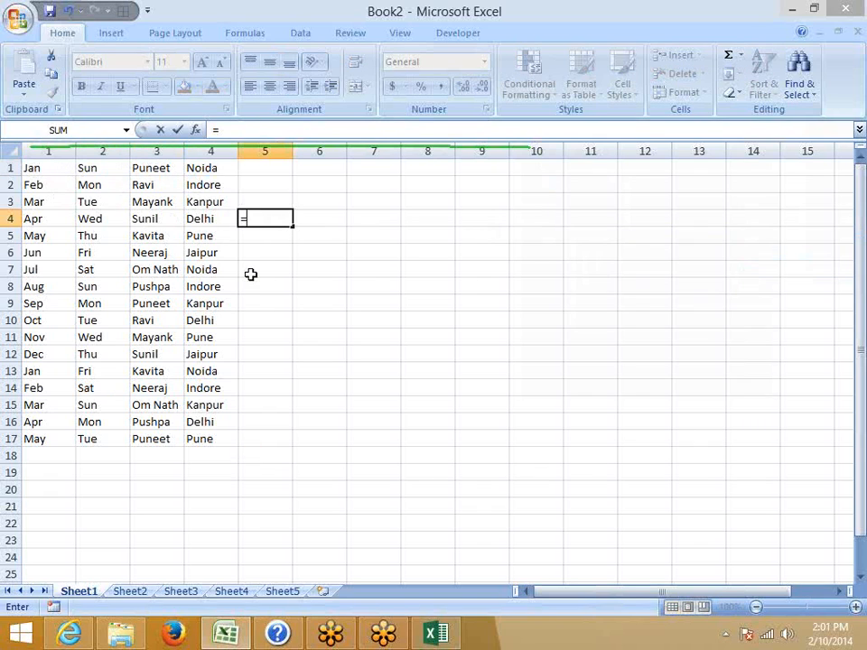
pyautogui.click(55, 169)
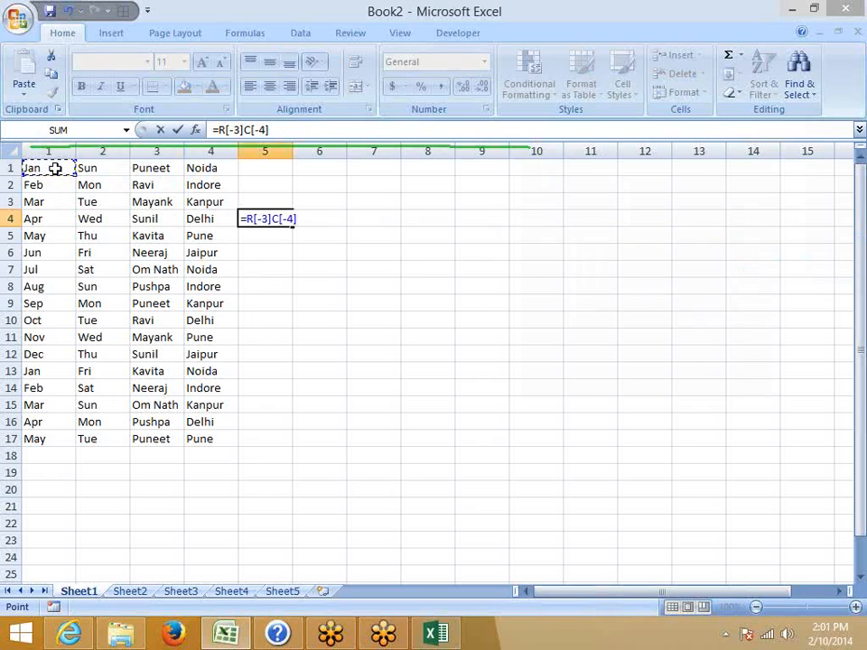
pyautogui.press('Return')
pyautogui.press('Up')
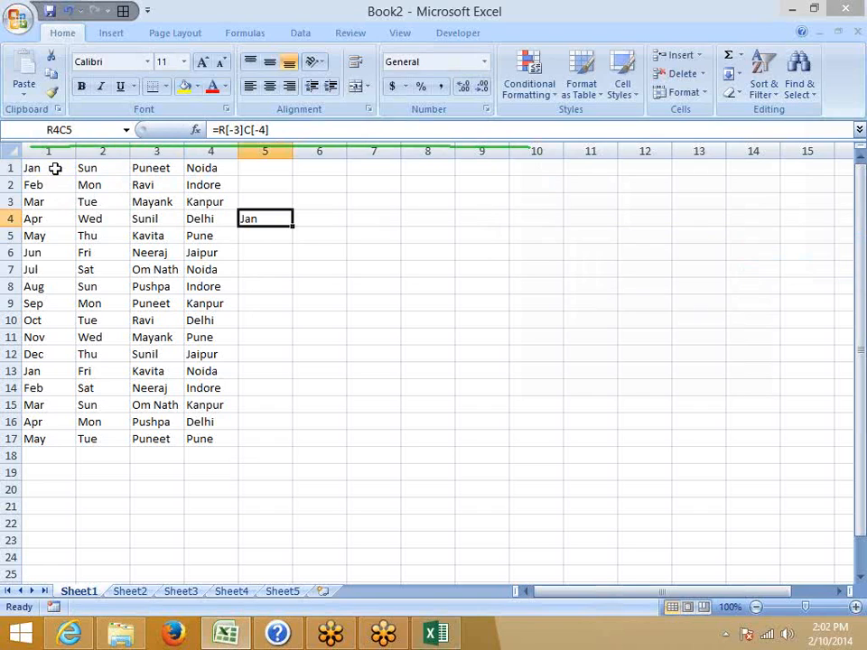
# Trace the relative reference by moving three rows up and four columns left from the formula cell
pyautogui.press('Up')
pyautogui.press('Up')
pyautogui.press('Up')
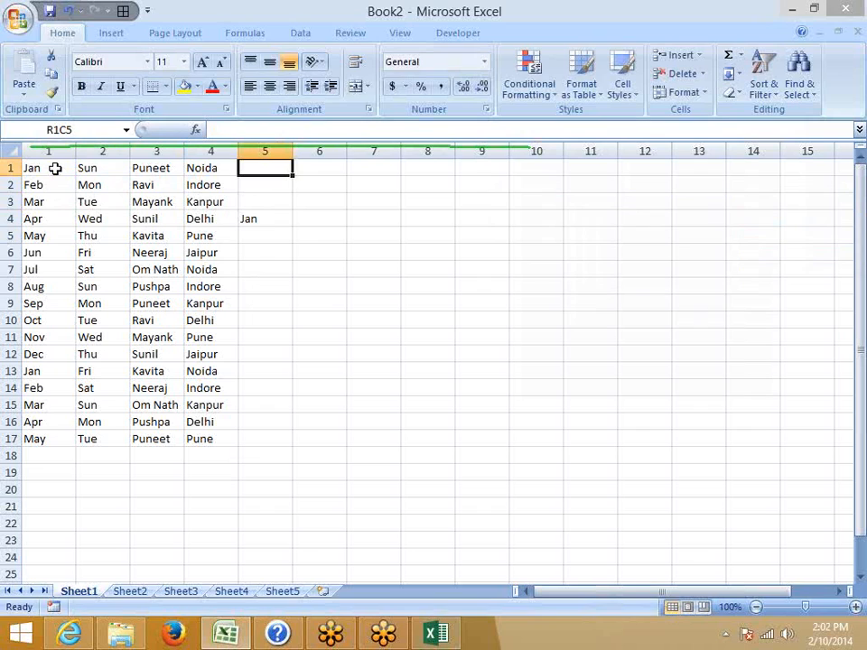
pyautogui.press('Left')
pyautogui.press('Left')
pyautogui.press('Left')
pyautogui.press('Left')
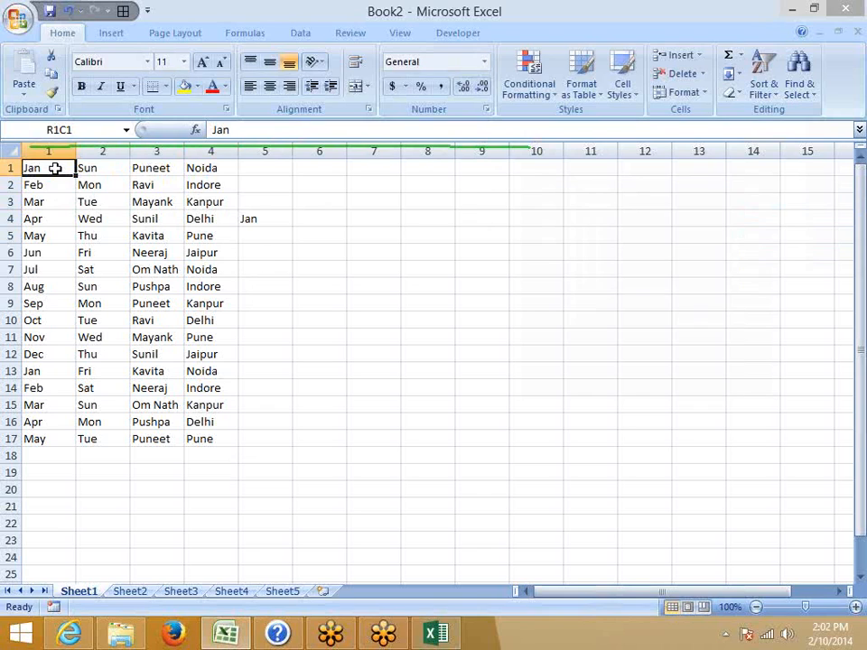
# Enter the formula =R[-2]C[1] in row 6, column 5, referencing the cell in row 4, column 6
pyautogui.click(256, 247)
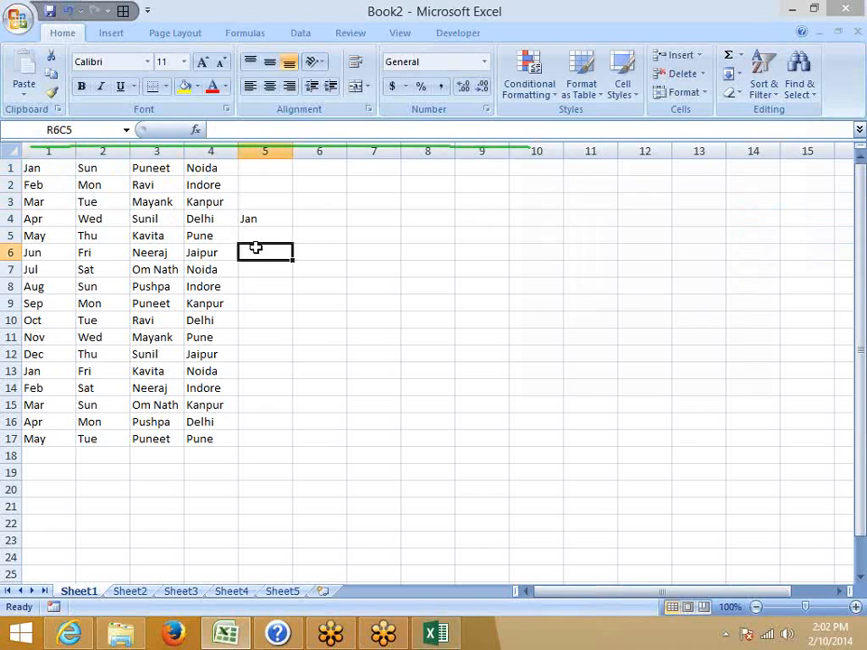
pyautogui.write('=')
pyautogui.click(315, 222)
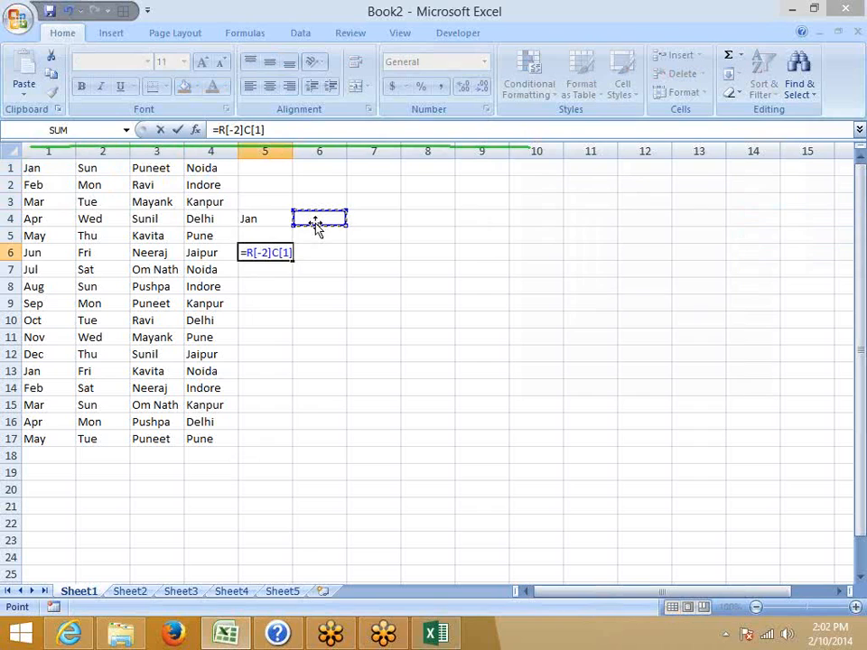
pyautogui.hotkey('ctrl', 'Return')
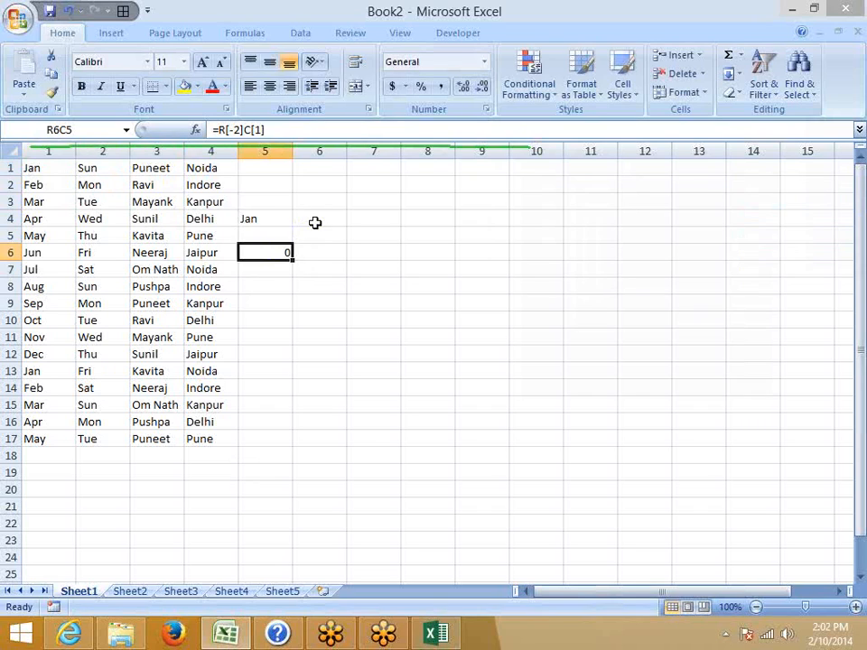
pyautogui.click(598, 371)
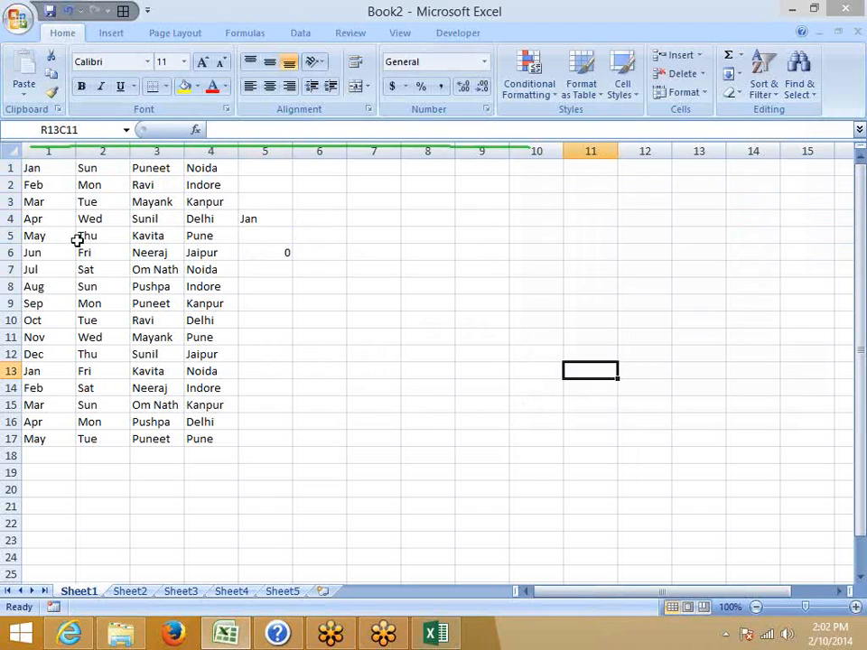
# Enable printing of row and column headings for Sheet1, keeping the row 6, column 5 formula cell selected
pyautogui.click(254, 252)
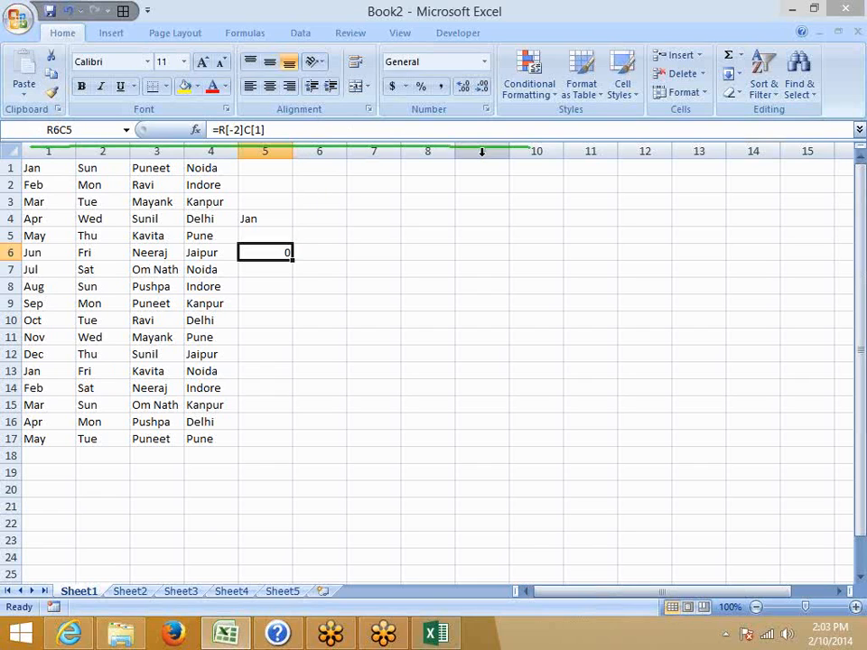
pyautogui.click(405, 36)
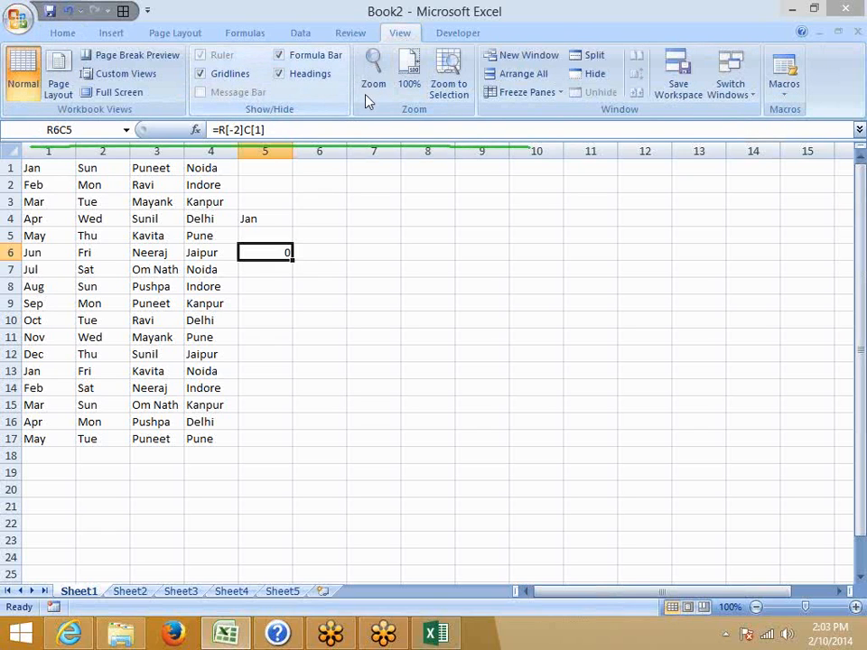
pyautogui.click(166, 36)
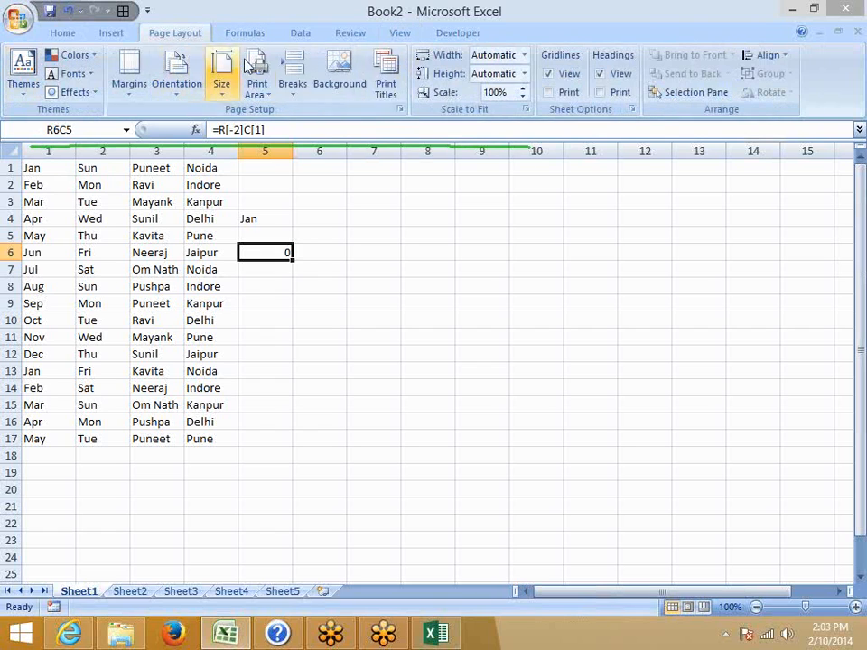
pyautogui.click(601, 92)
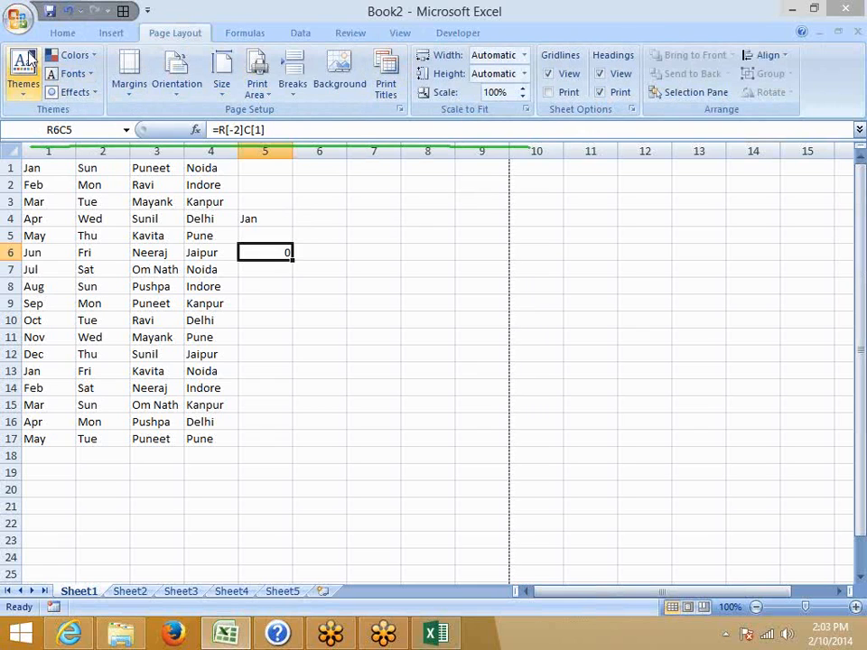
# Preview the printed sheet, zoom in on the data with its row and column headings, and close the preview
pyautogui.click(18, 18)
pyautogui.moveTo(63, 213)
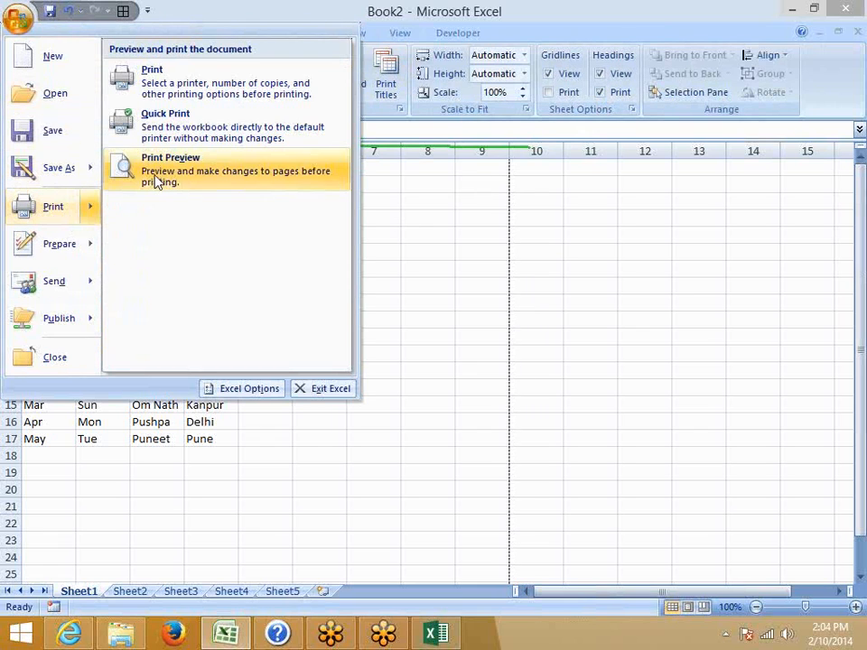
pyautogui.click(159, 181)
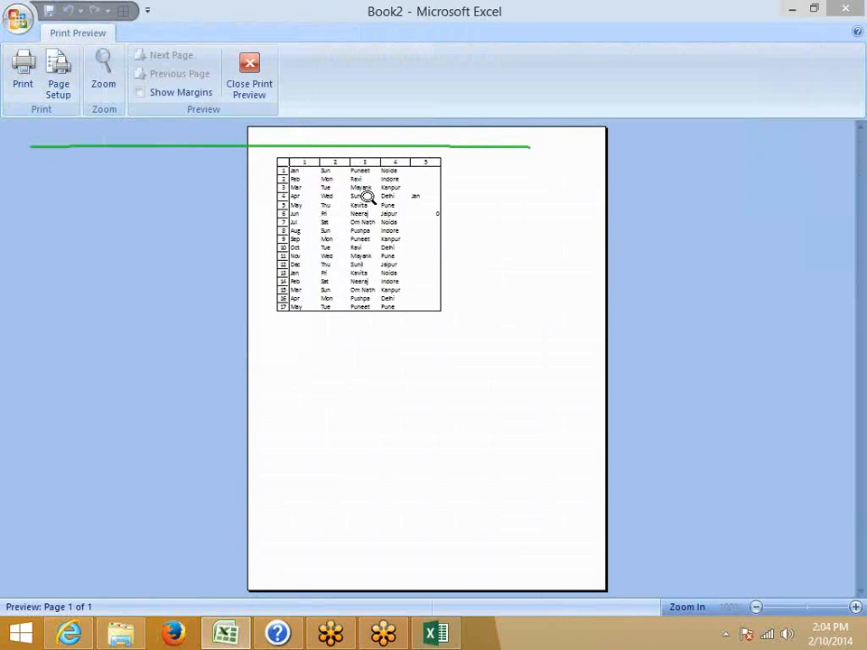
pyautogui.click(362, 199)
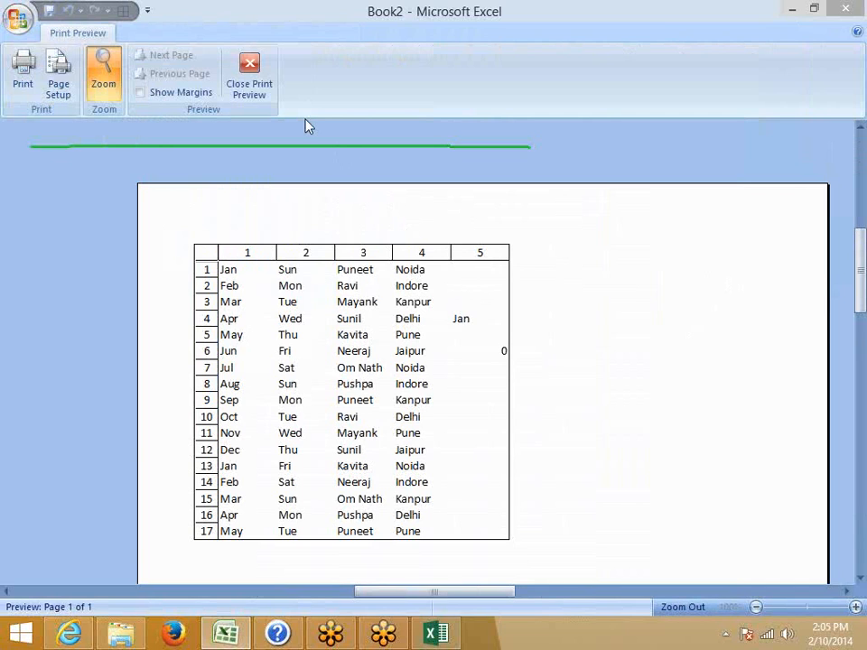
pyautogui.click(242, 88)
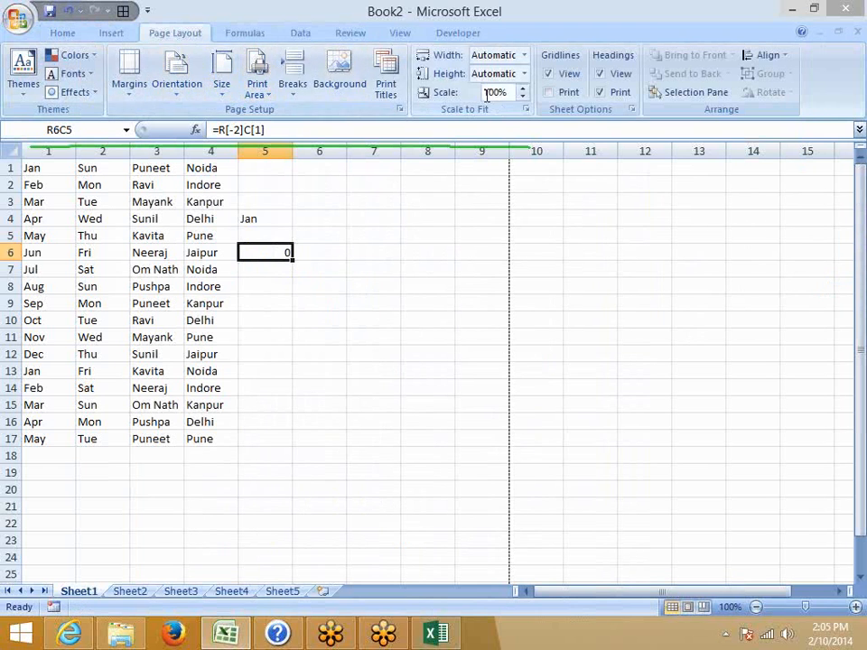
# Hide the worksheet's row and column headings on screen and show them again
pyautogui.click(599, 73)
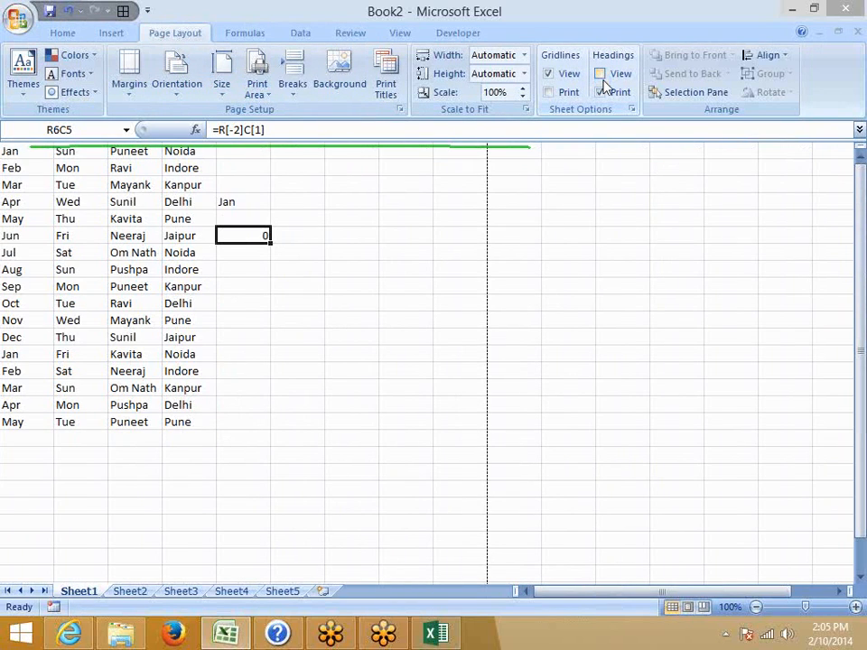
pyautogui.click(600, 74)
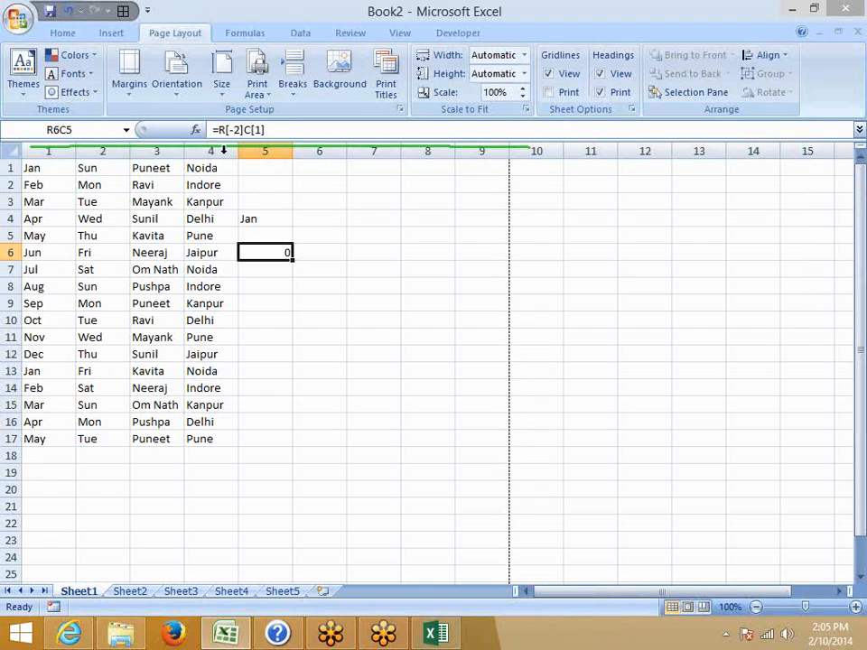
# Turn off the R1C1 reference style in the Excel formula options to return to lettered column headings
pyautogui.click(18, 20)
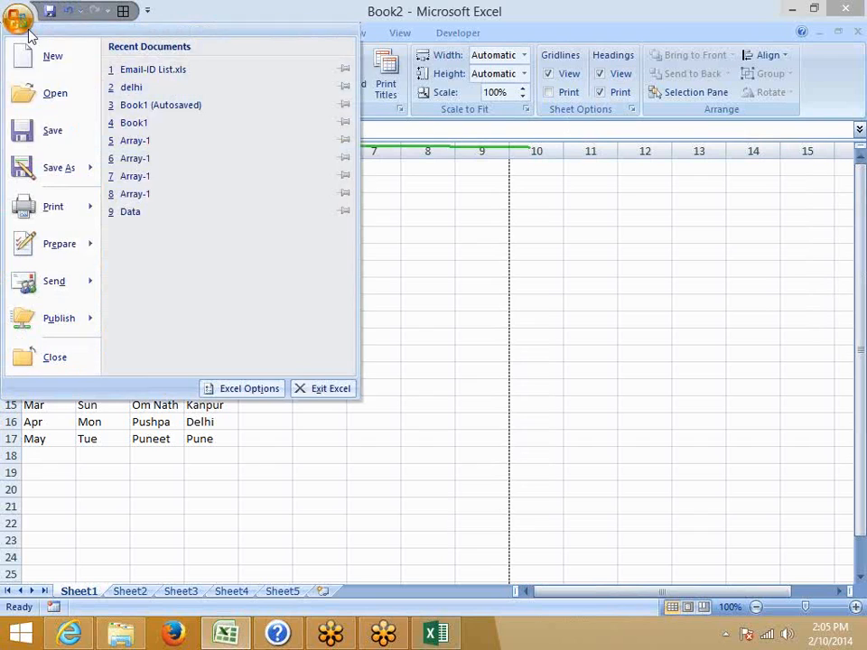
pyautogui.click(253, 391)
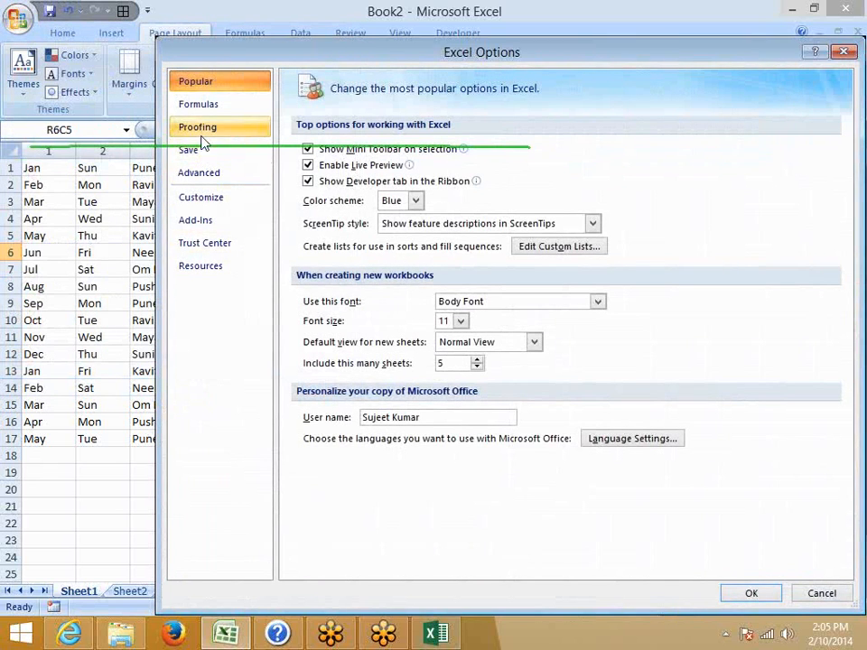
pyautogui.click(199, 104)
pyautogui.click(308, 261)
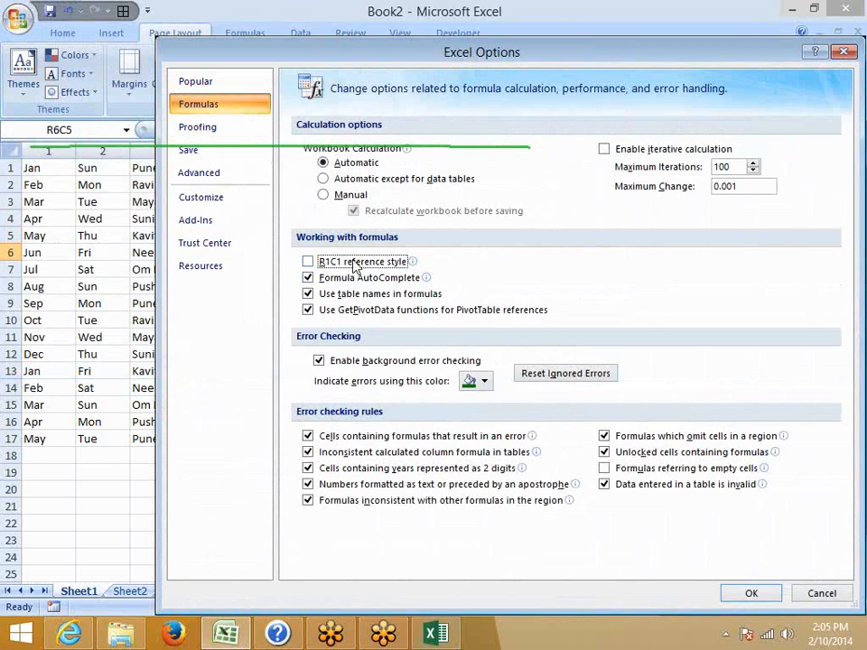
pyautogui.click(751, 593)
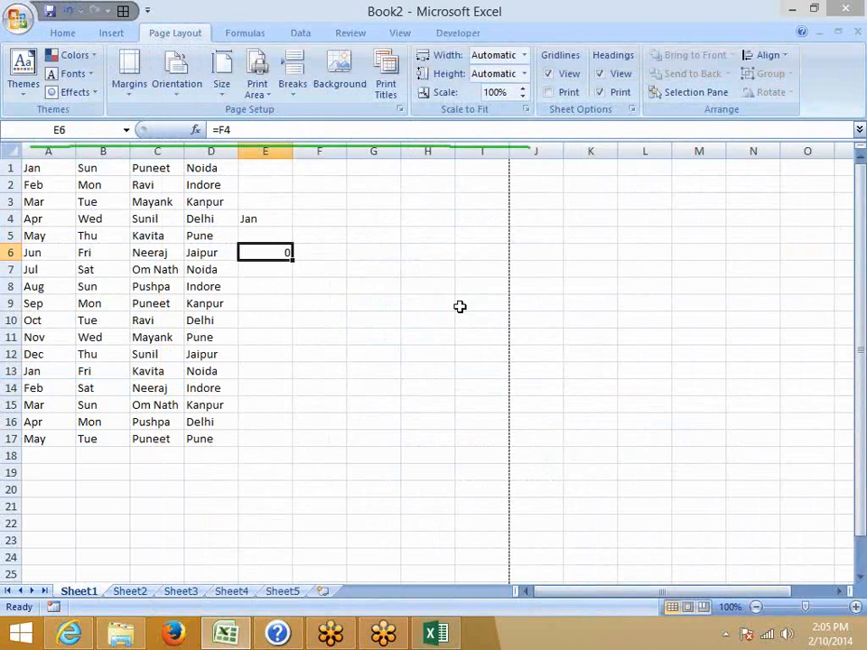
pyautogui.click(449, 304)
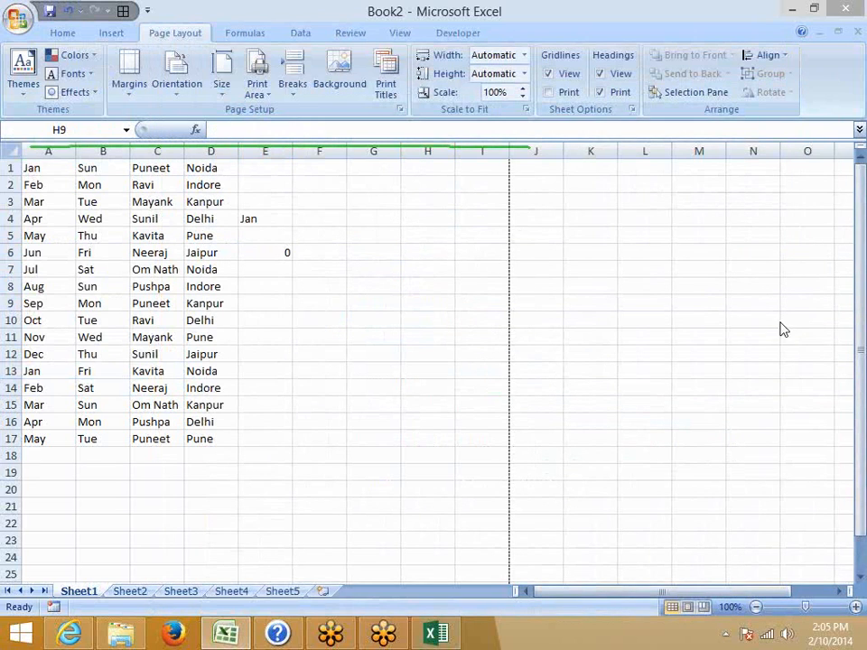
# Clear the contents of cells E4:E7, removing the two example formulas
pyautogui.click(268, 205)
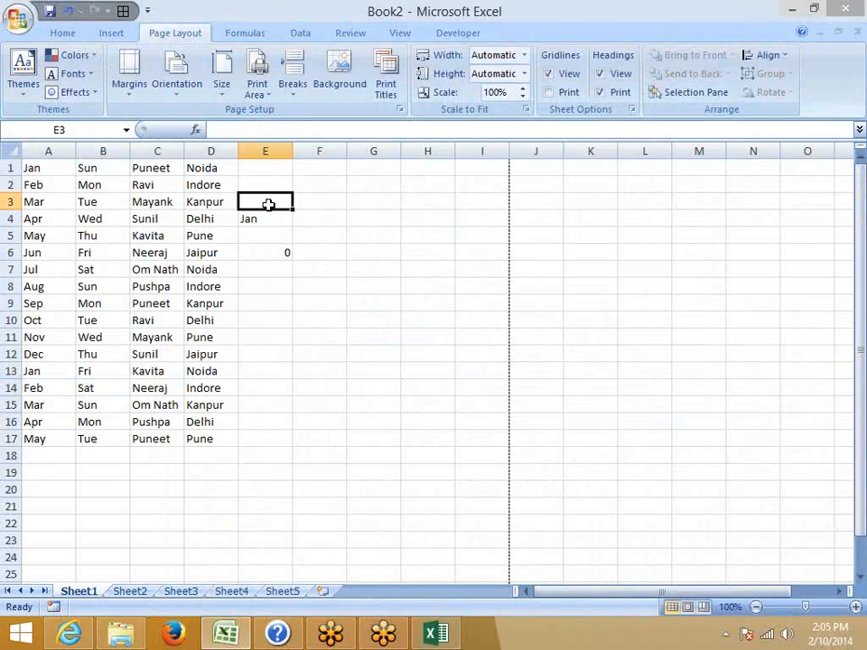
pyautogui.press('Down')
pyautogui.hotkey('shift', 'Down')
pyautogui.hotkey('shift', 'Down')
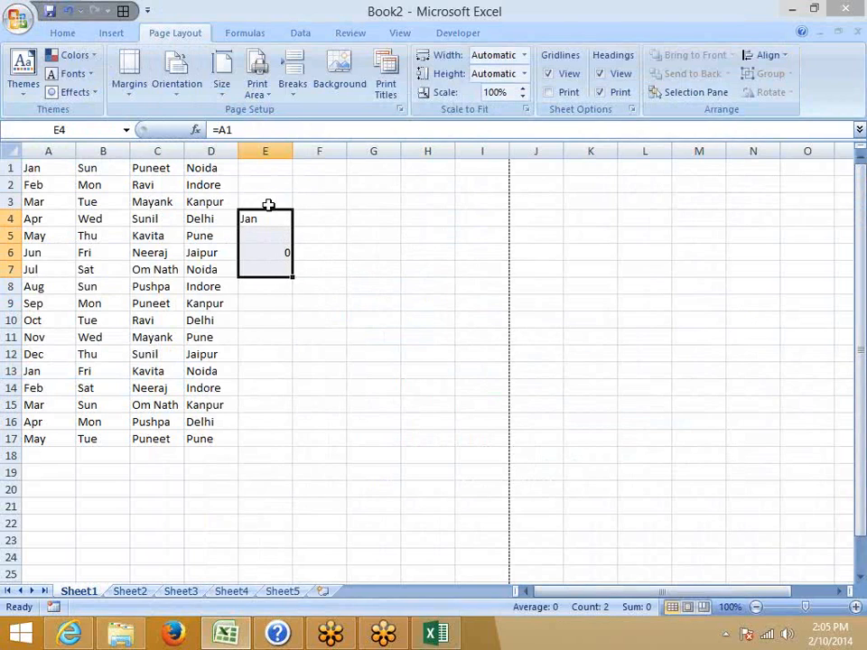
pyautogui.hotkey('shift', 'Down')
pyautogui.press('Delete')
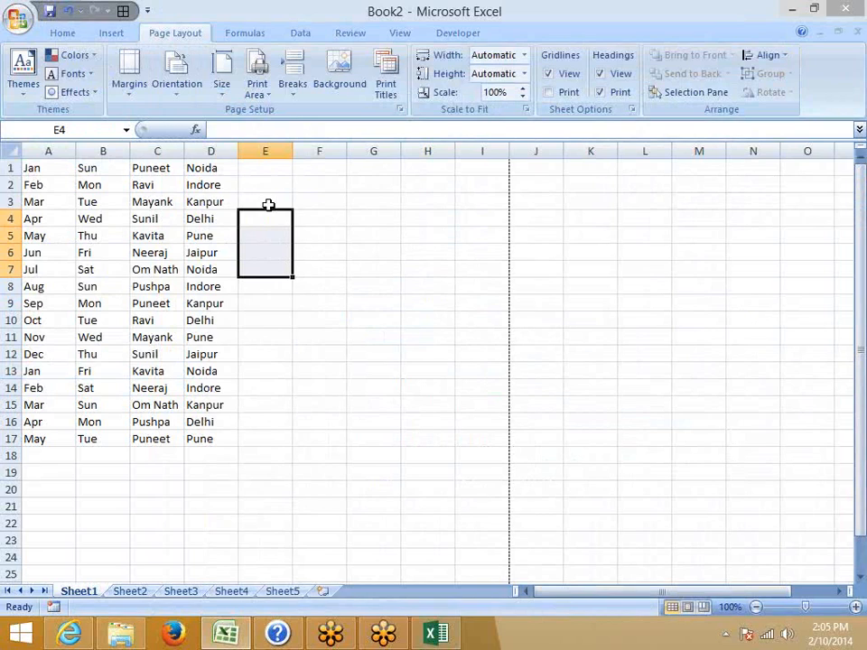
# Enter the heading Chq in F3 and the apostrophe-prefixed text numbers 0001454 and 0001125 in F4 and F5
pyautogui.press('Right')
pyautogui.press('Up')
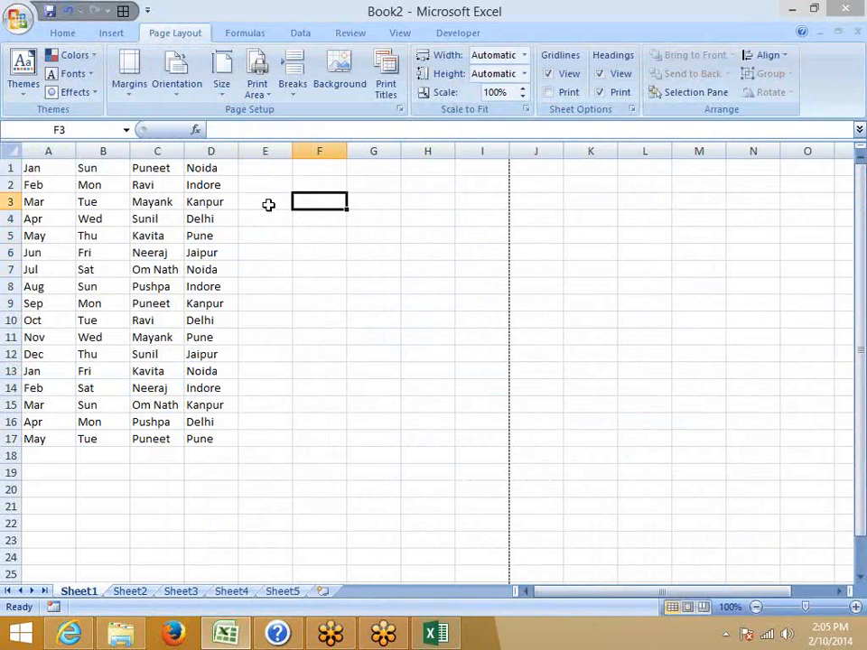
pyautogui.write('Chq')
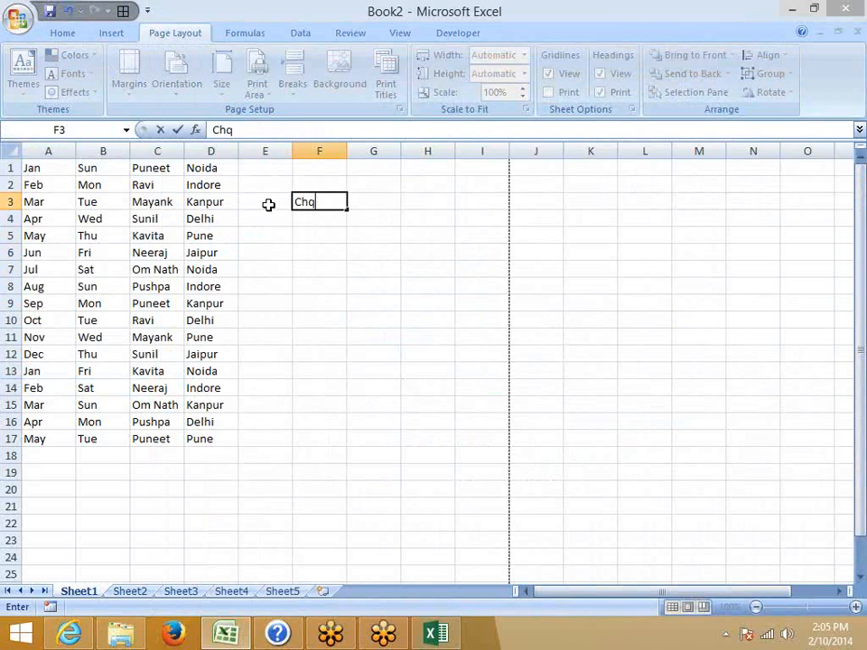
pyautogui.press('Return')
pyautogui.write('0001454')
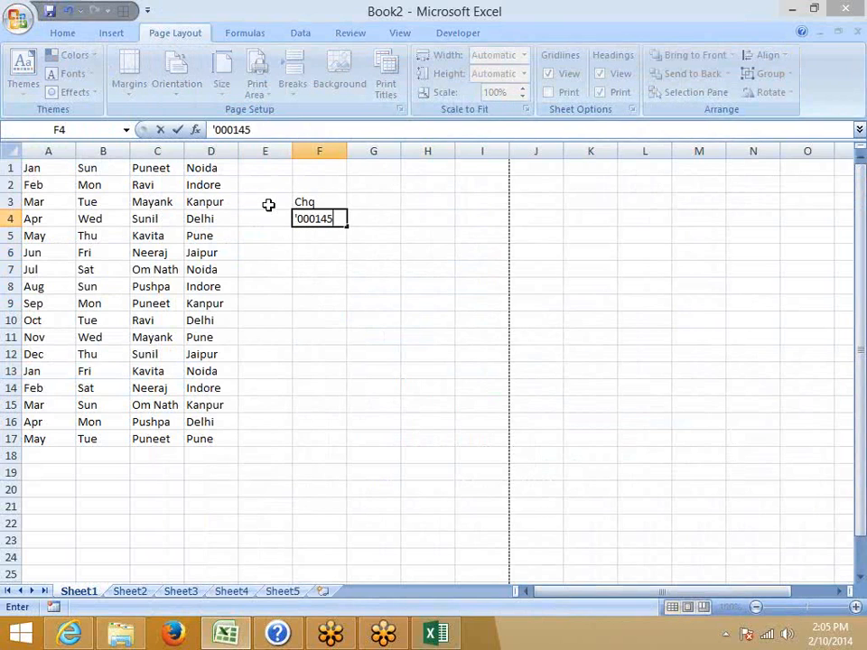
pyautogui.press('Return')
pyautogui.write("'0001")
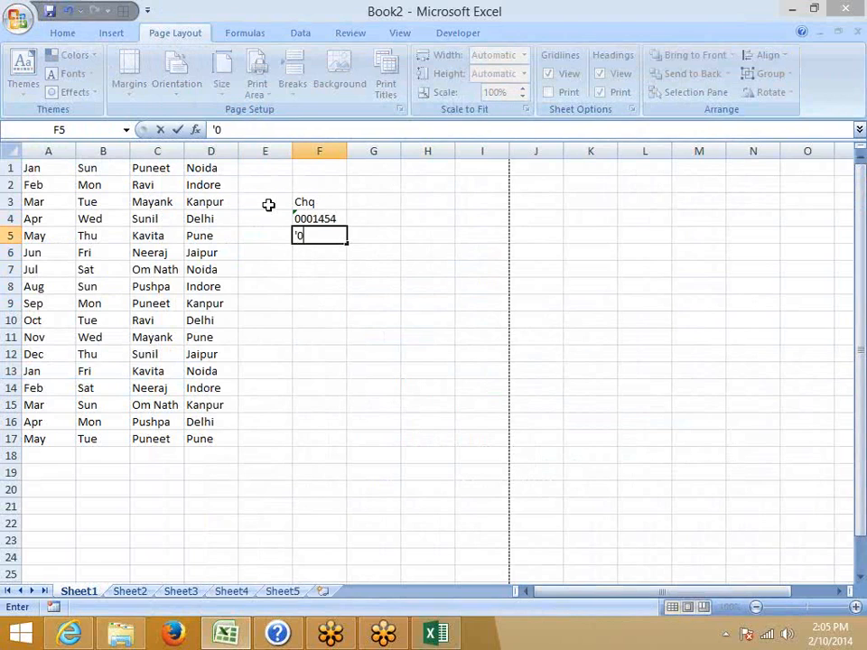
pyautogui.write('125')
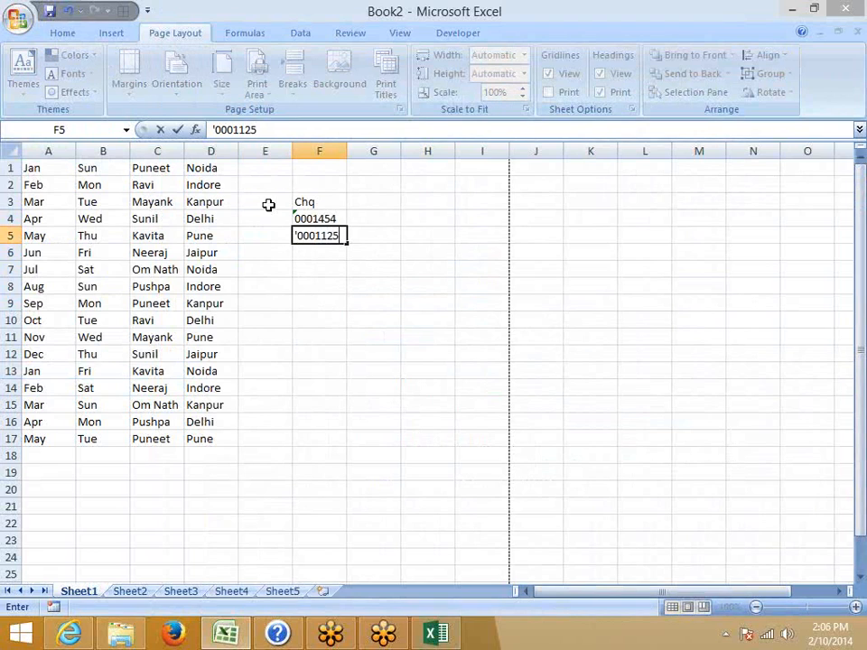
pyautogui.press('Return')
pyautogui.write('000156')
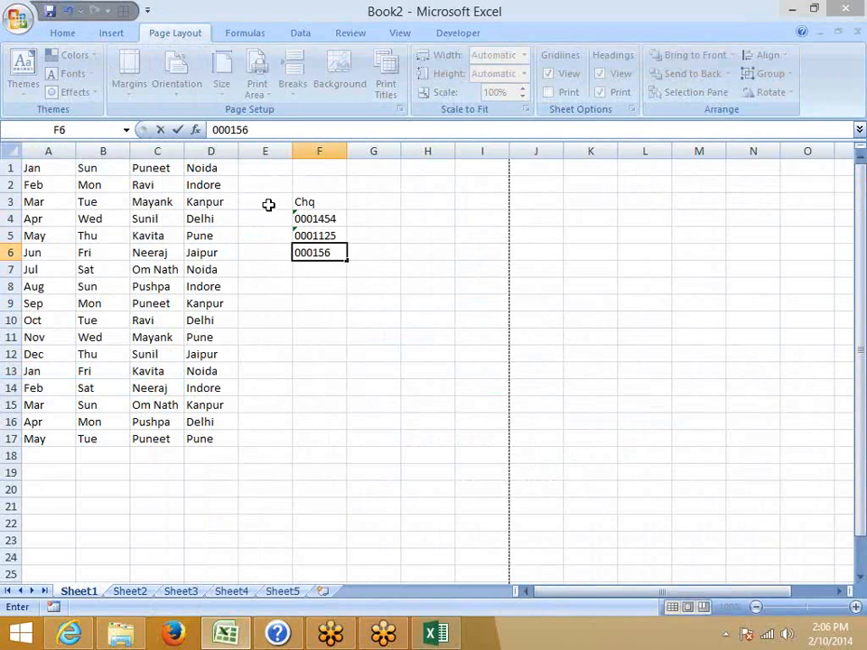
pyautogui.press('Return')
pyautogui.press('Up')
pyautogui.press('Delete')
# Enter 0001245 in F6 as text with a leading apostrophe
pyautogui.write("'0")
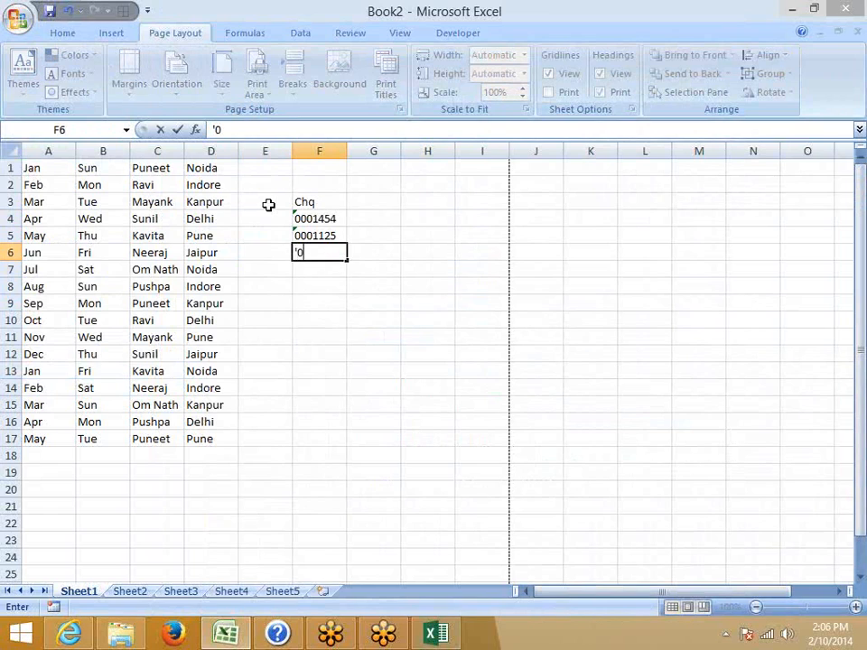
pyautogui.write('001245')
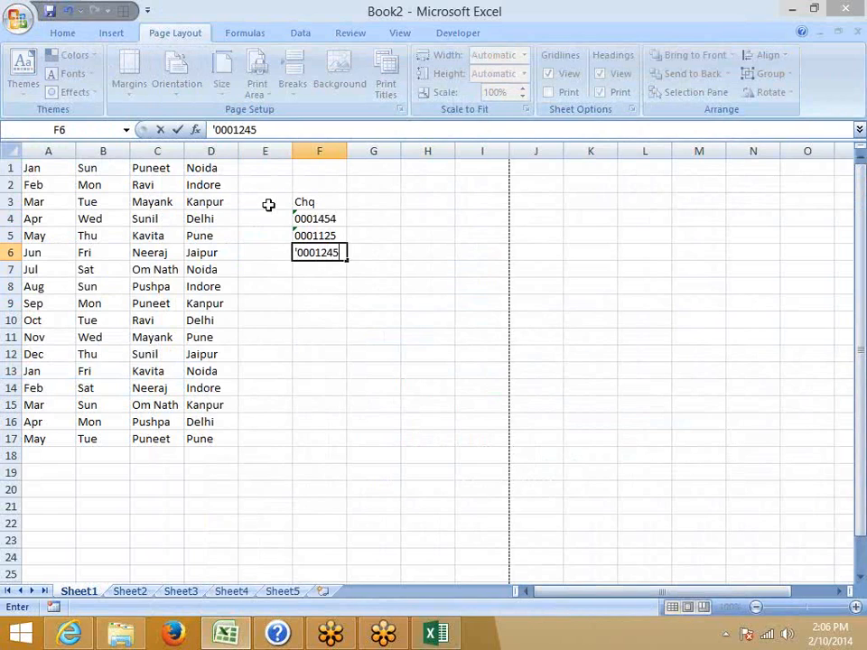
pyautogui.press('Return')
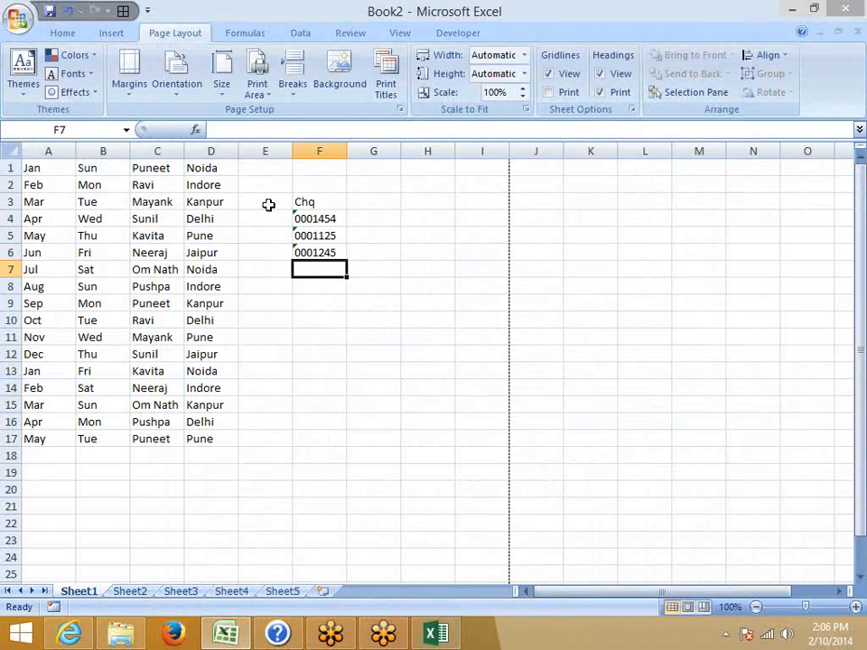
# Select cell F4 and examine the explanation and options of its error-checking indicator
pyautogui.press('Up')
pyautogui.press('Up')
pyautogui.press('Up')
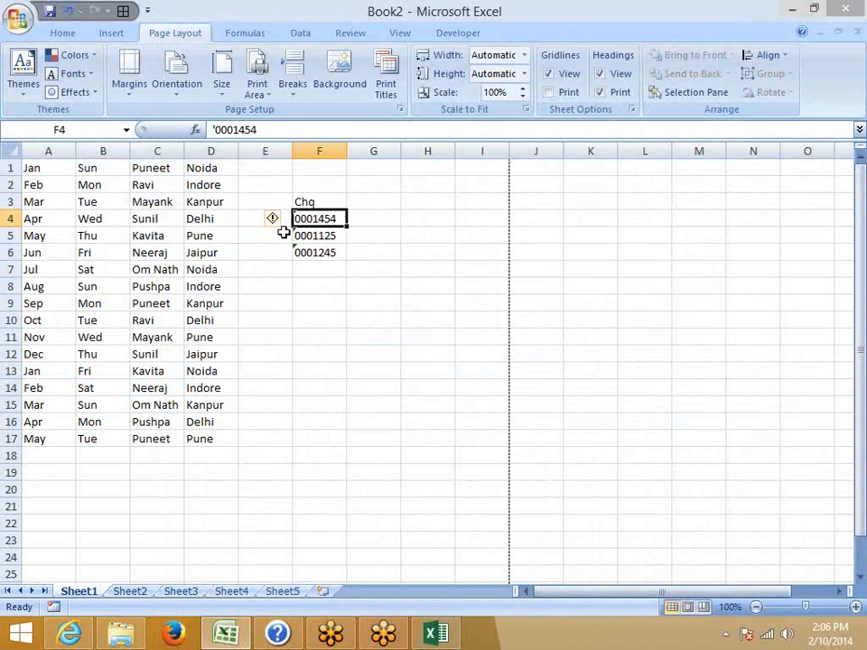
pyautogui.moveTo(279, 231)
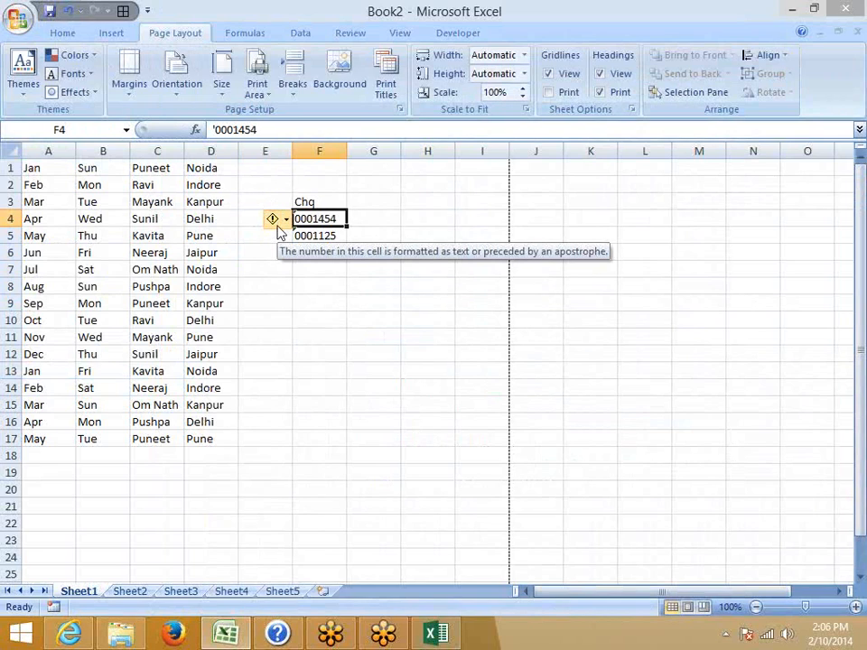
pyautogui.click(278, 224)
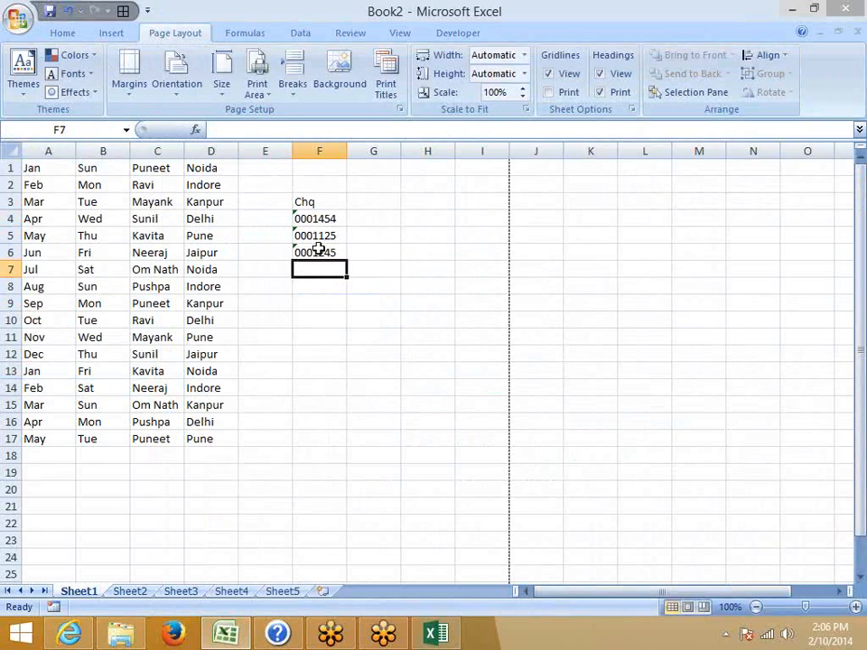
# Ignore the number-stored-as-text error for the cheque numbers in F4:F6
pyautogui.moveTo(315, 219); pyautogui.dragTo(315, 253)
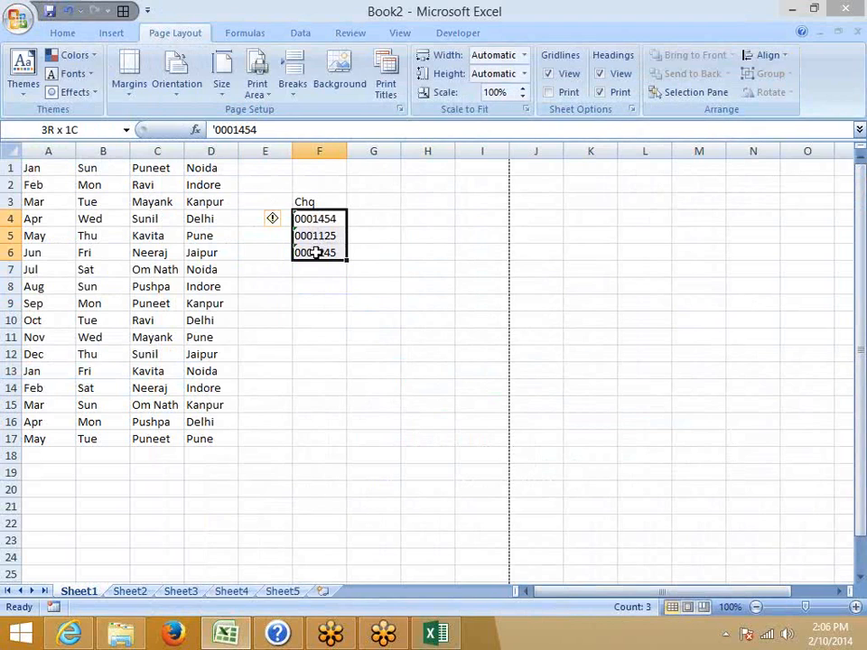
pyautogui.click(283, 219)
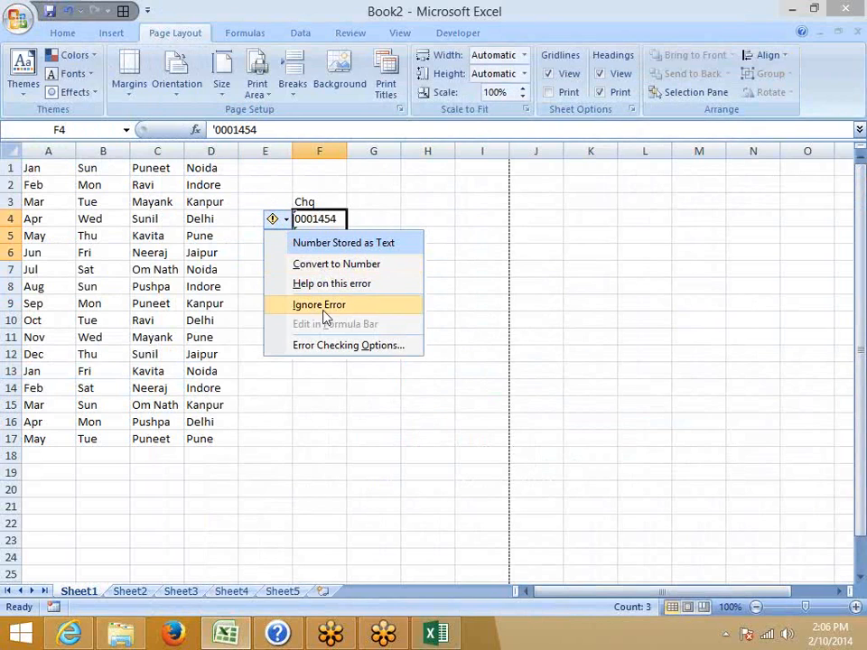
pyautogui.click(322, 306)
# Enter 00145 in F9 as text with a leading apostrophe and reselect the cell
pyautogui.click(321, 307)
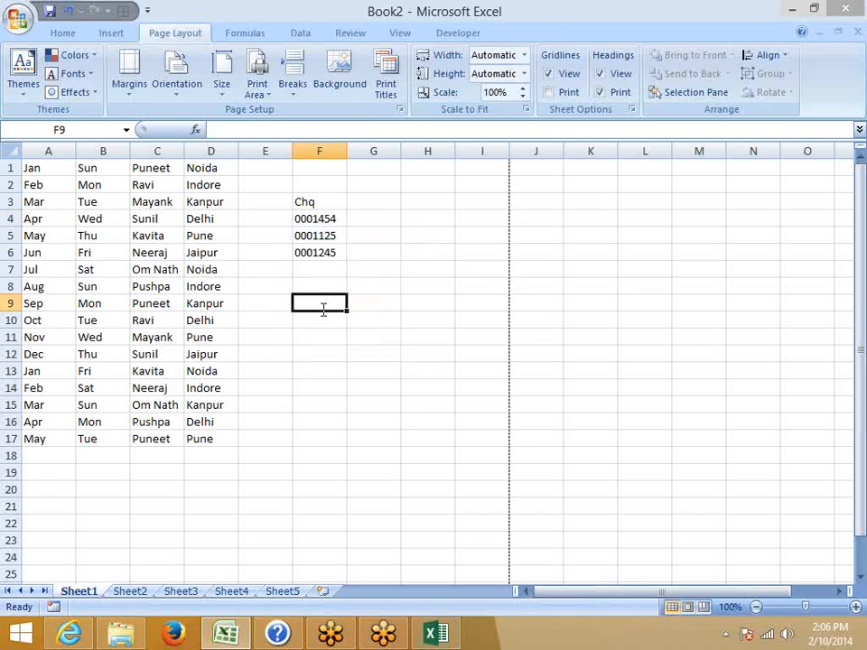
pyautogui.write("'00145")
pyautogui.press('Return')
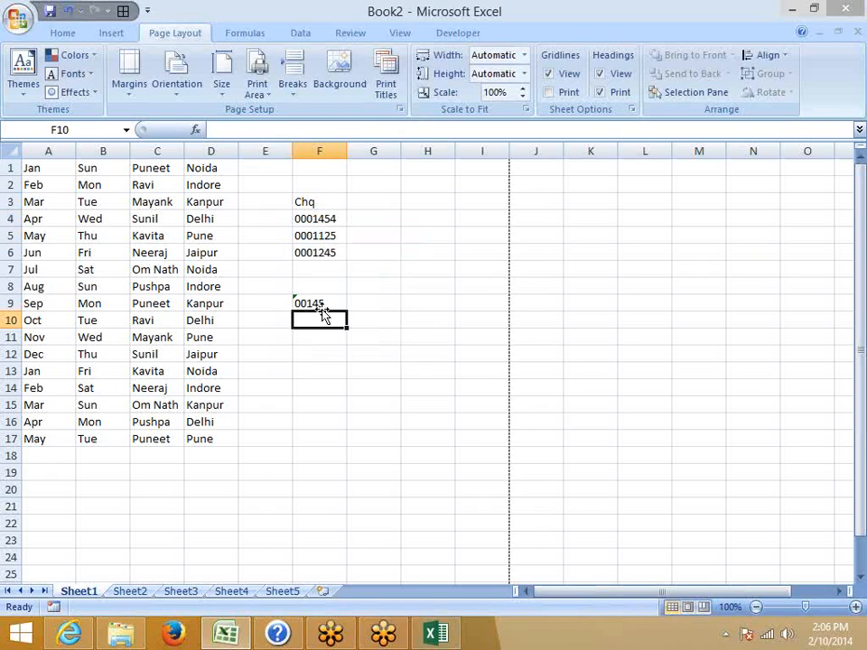
pyautogui.click(315, 301)
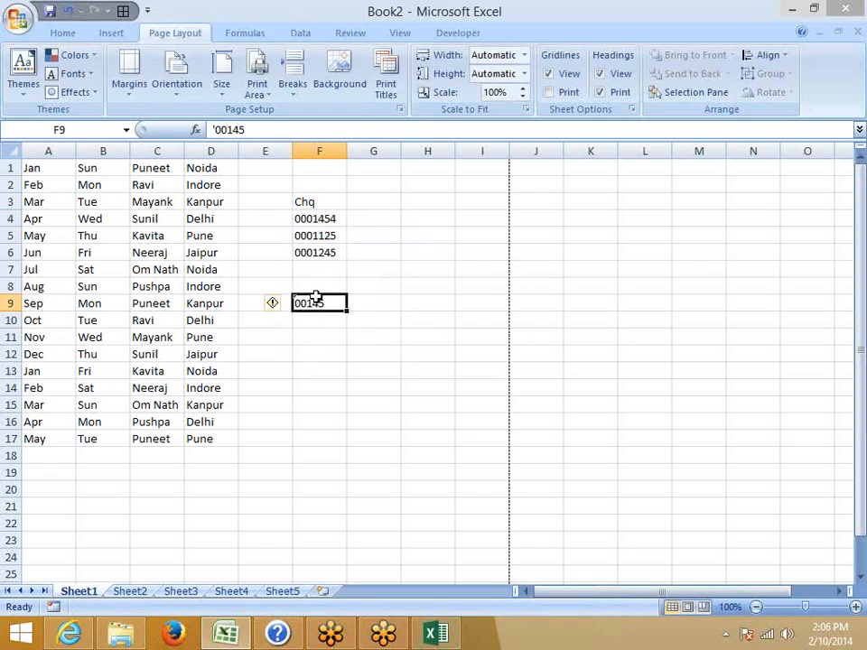
# Compare the cheque numbers in F4:F6 with the error-flagged entry in F9
pyautogui.moveTo(312, 258); pyautogui.dragTo(318, 215)
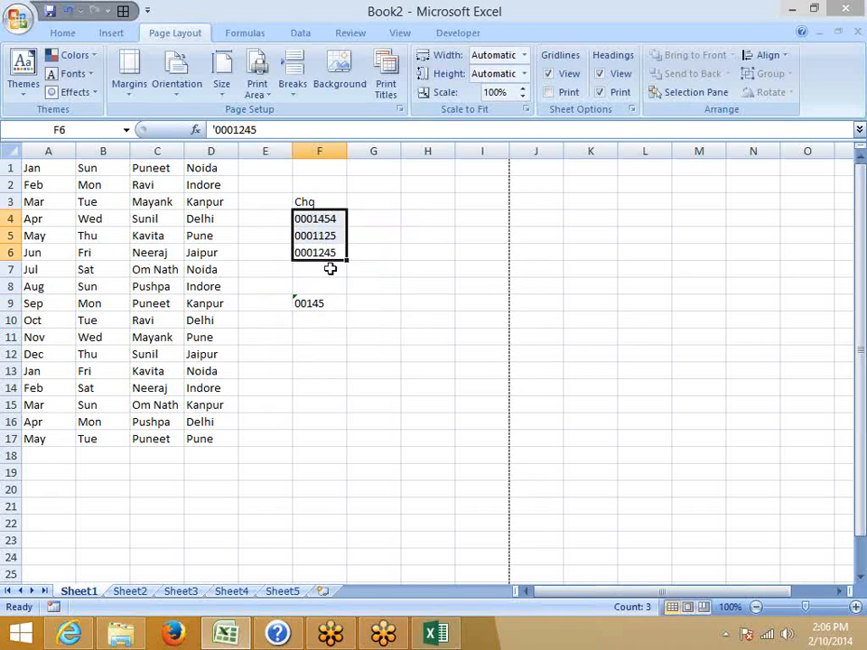
pyautogui.click(360, 269)
pyautogui.moveTo(321, 226); pyautogui.dragTo(321, 254)
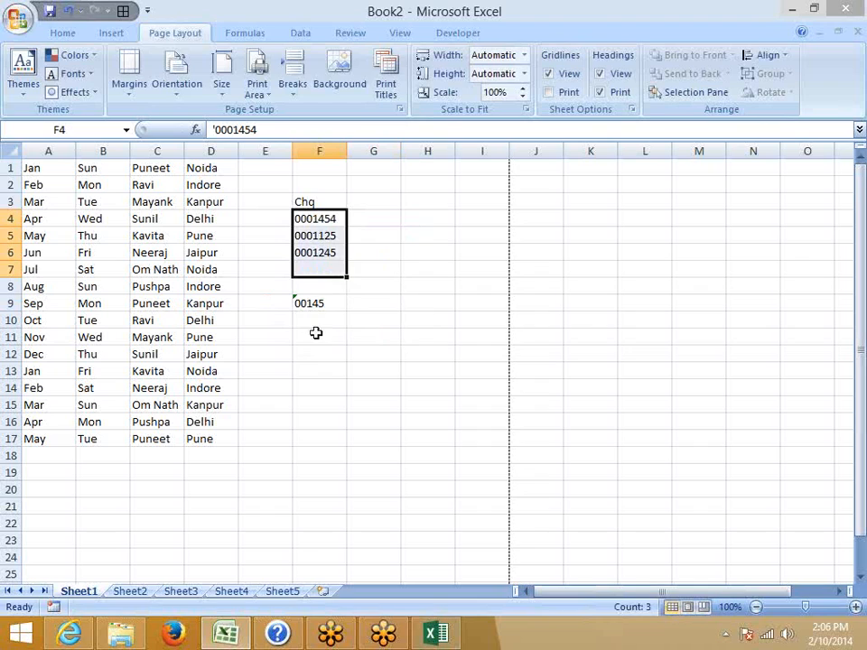
pyautogui.click(310, 306)
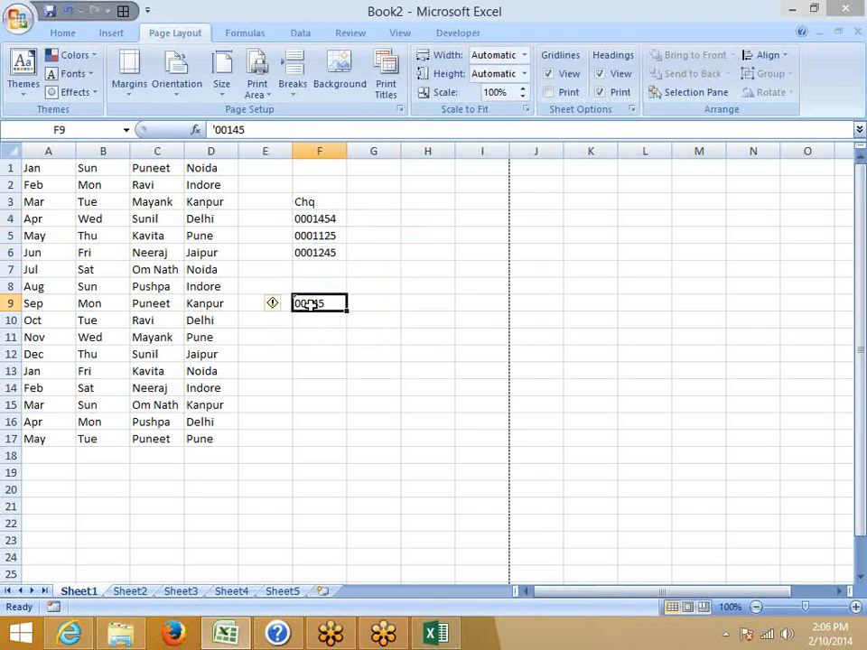
pyautogui.click(409, 258)
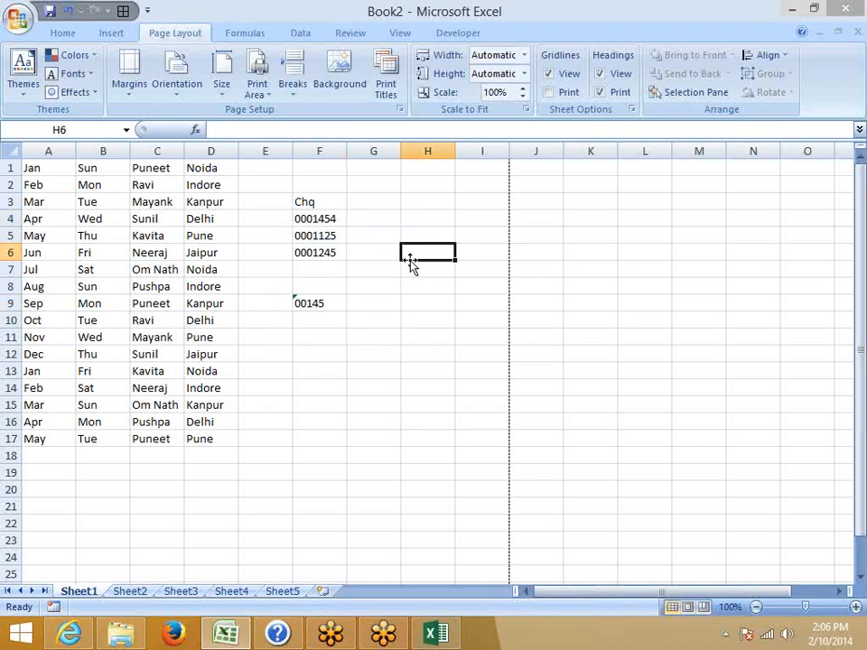
pyautogui.click(319, 298)
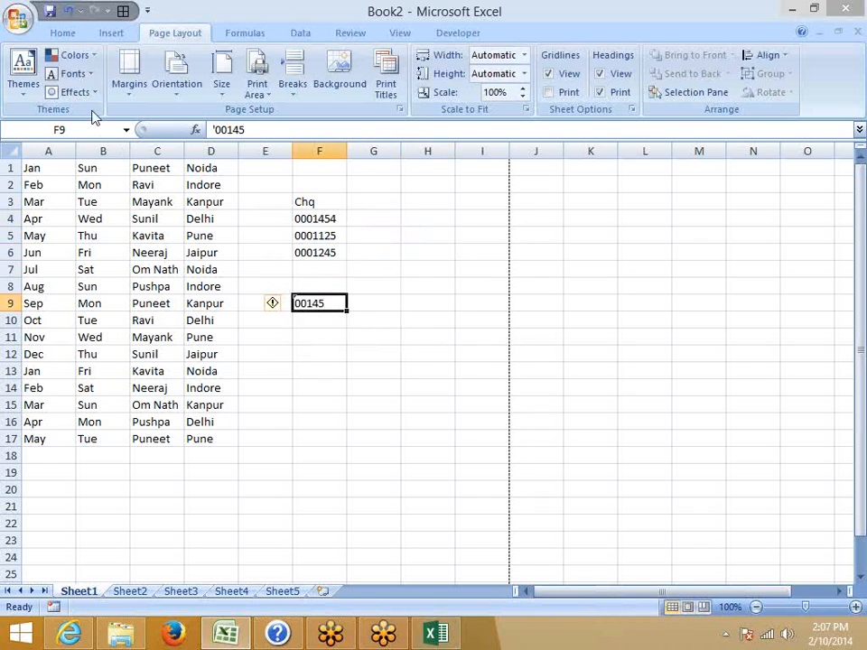
# In the Formulas options, turn background error checking off and on again, and confirm the options
pyautogui.click(20, 18)
pyautogui.click(213, 388)
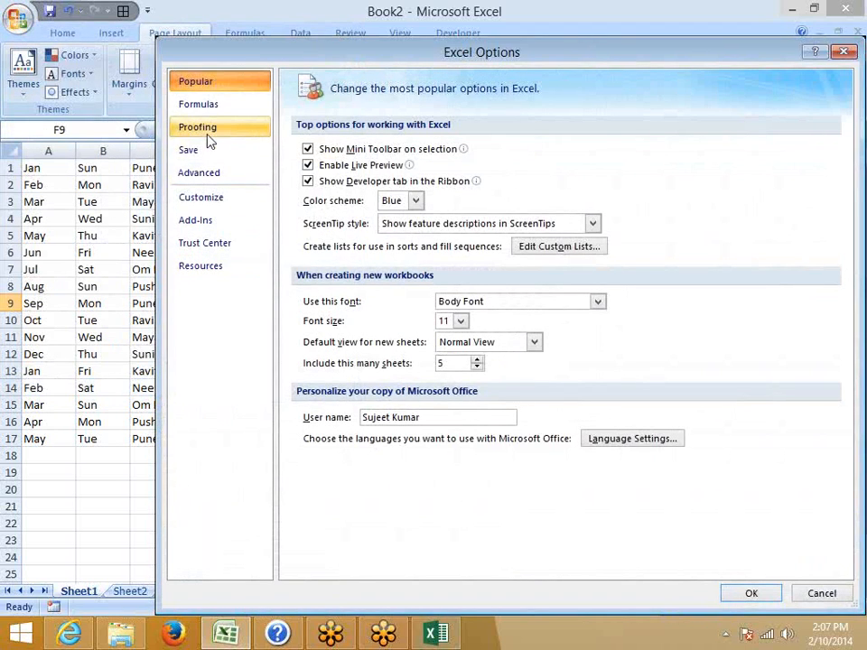
pyautogui.click(206, 108)
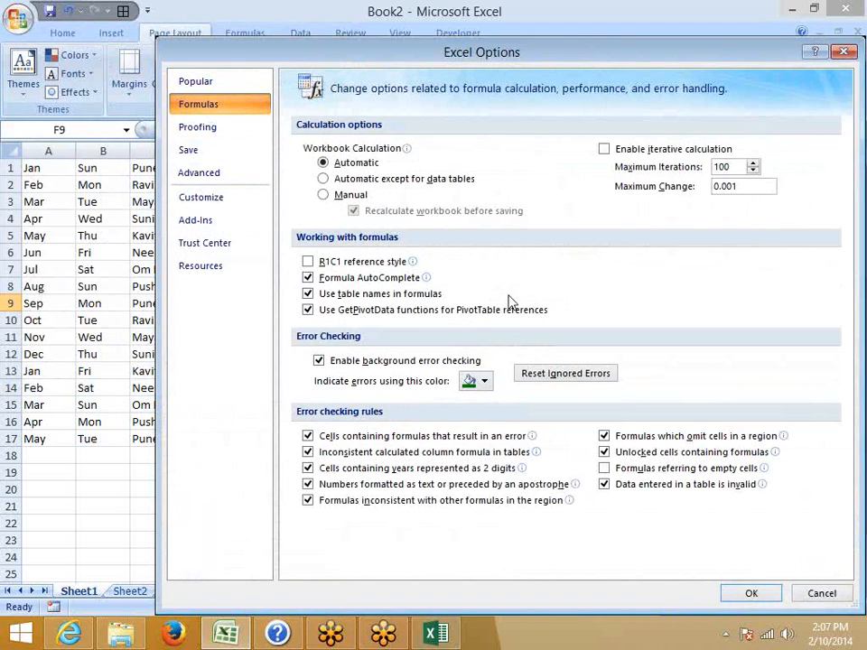
pyautogui.click(395, 361)
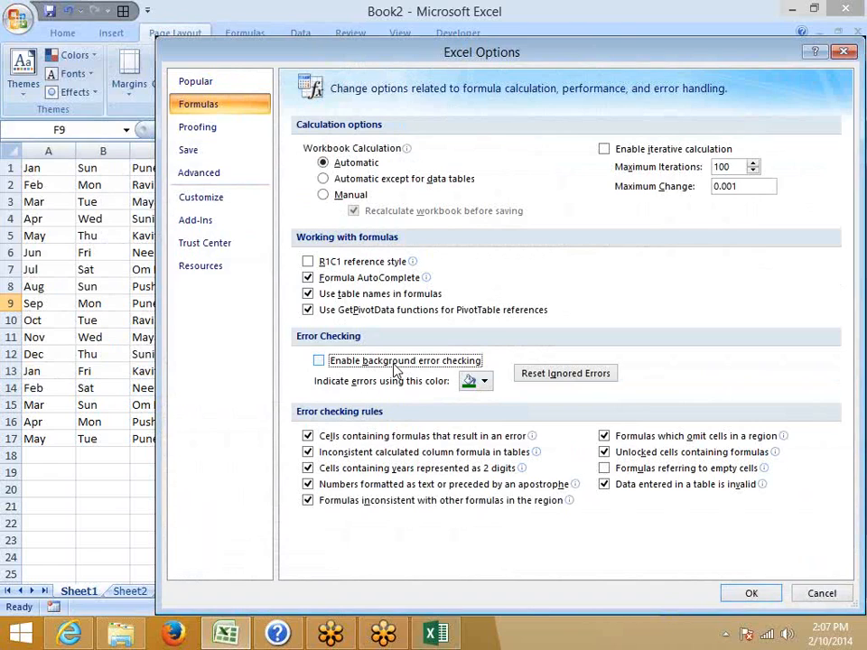
pyautogui.click(393, 366)
pyautogui.click(770, 596)
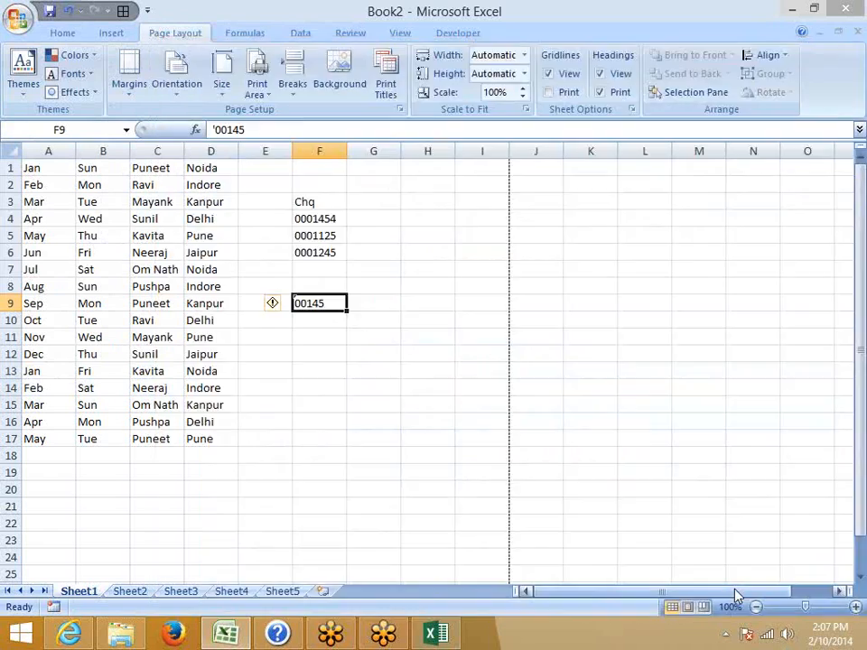
# Inspect the cheque numbers in F4:F6 and the underlying content of cell F4
pyautogui.click(339, 385)
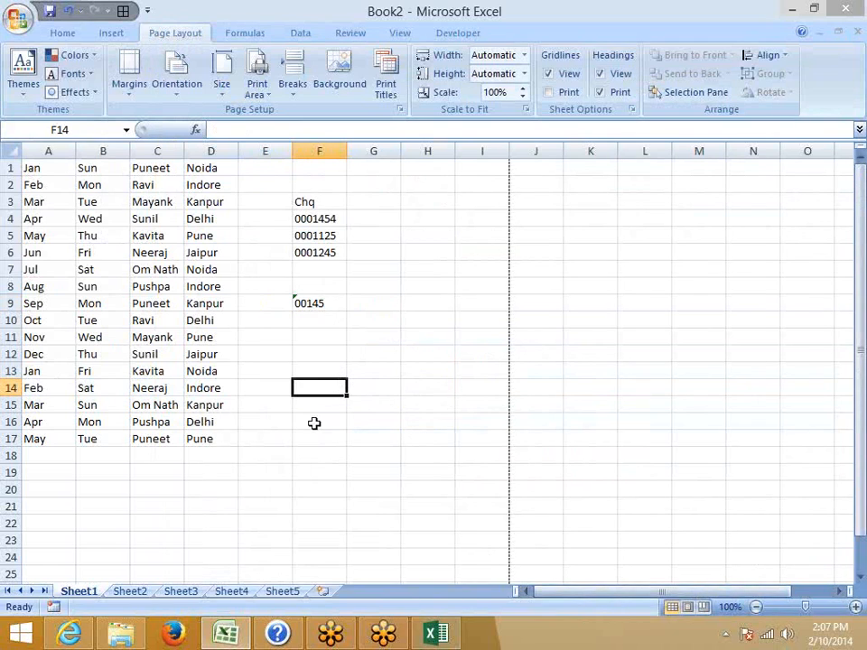
pyautogui.moveTo(305, 218); pyautogui.dragTo(307, 253)
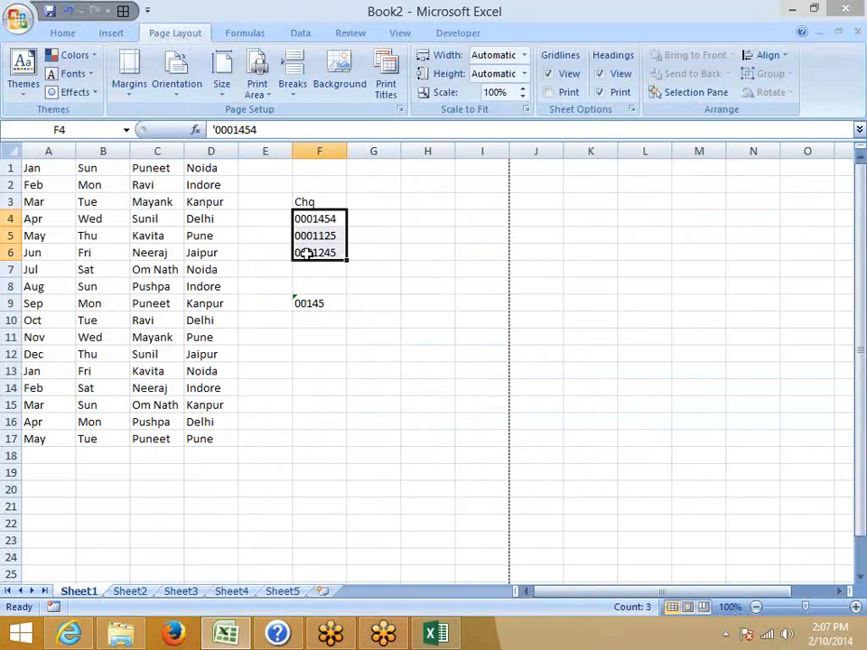
pyautogui.click(391, 269)
pyautogui.click(327, 219)
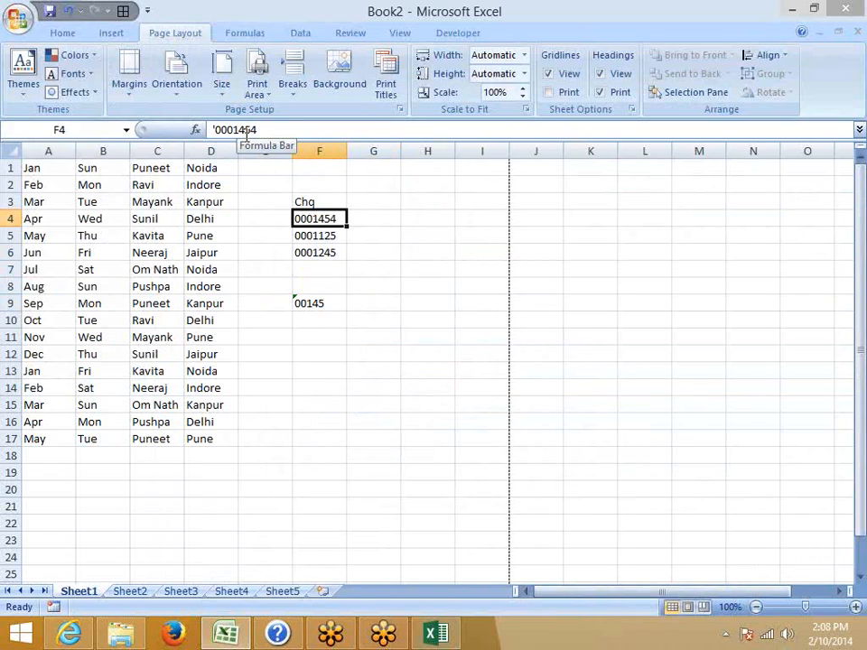
pyautogui.click(381, 206)
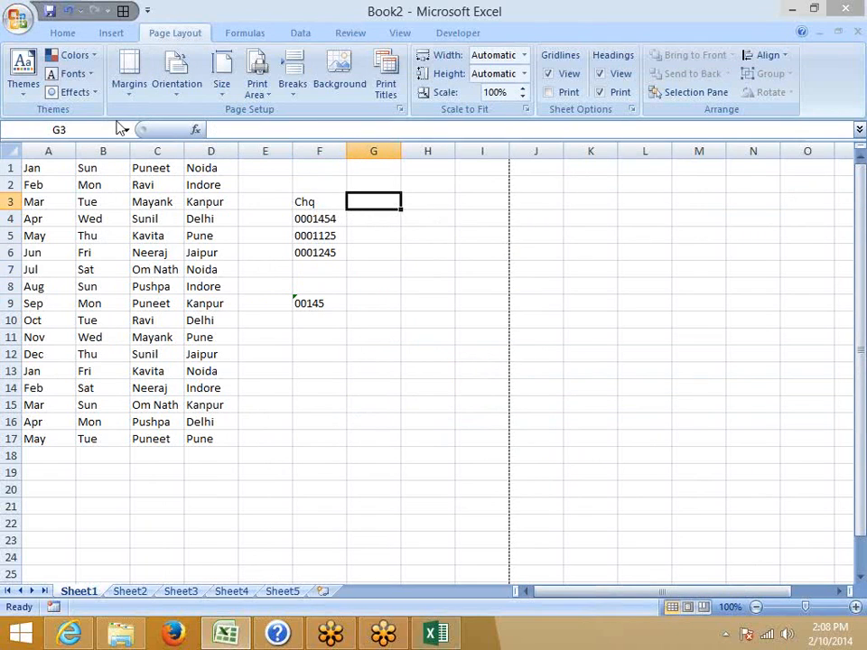
# Look up the replacement text for DS in the AutoCorrect proofing options and cancel out of the options
pyautogui.click(19, 27)
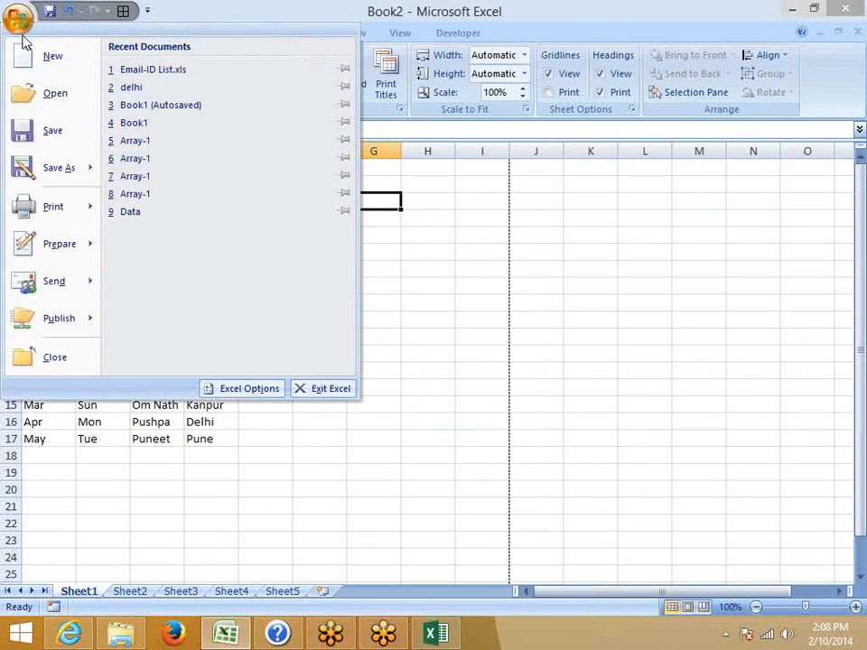
pyautogui.click(228, 391)
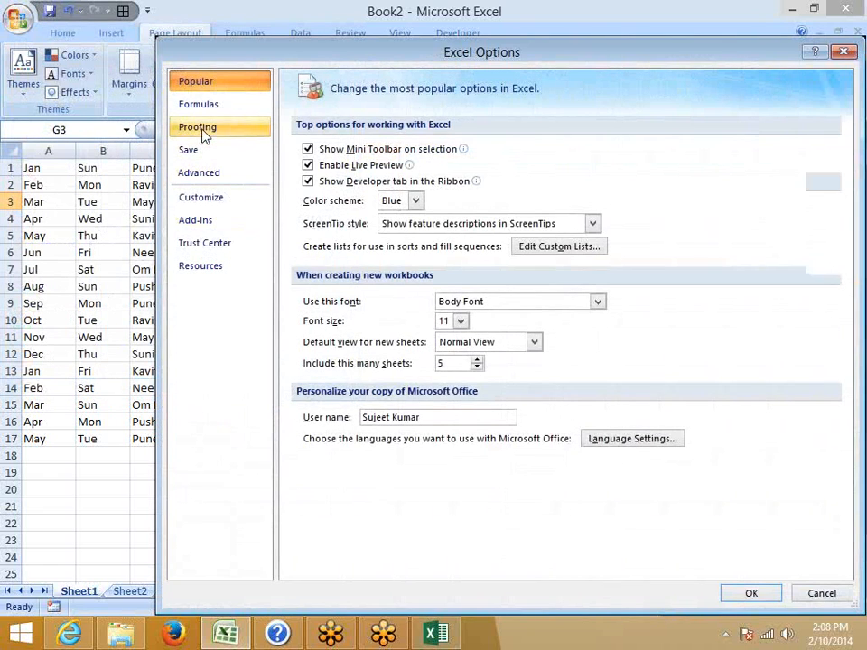
pyautogui.click(203, 131)
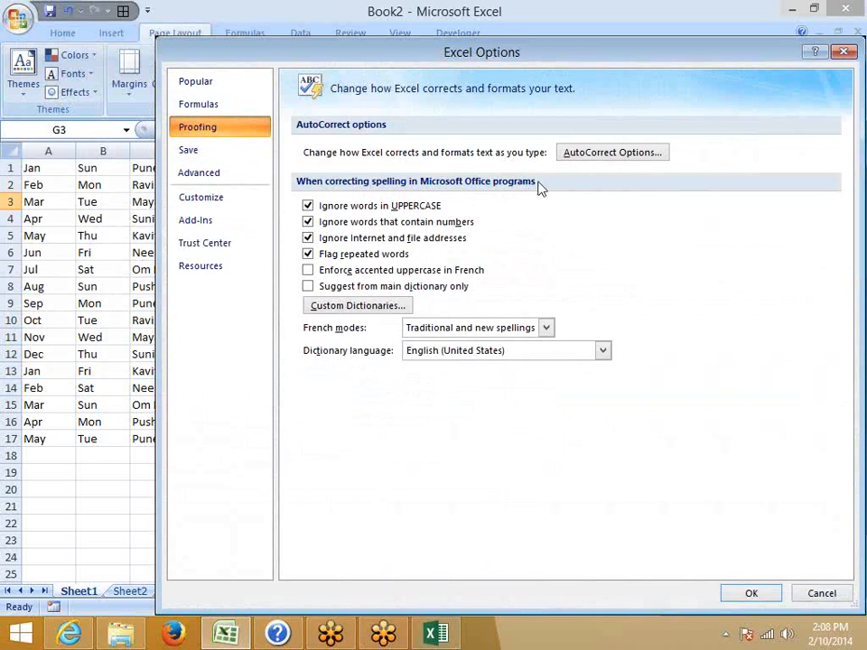
pyautogui.click(594, 153)
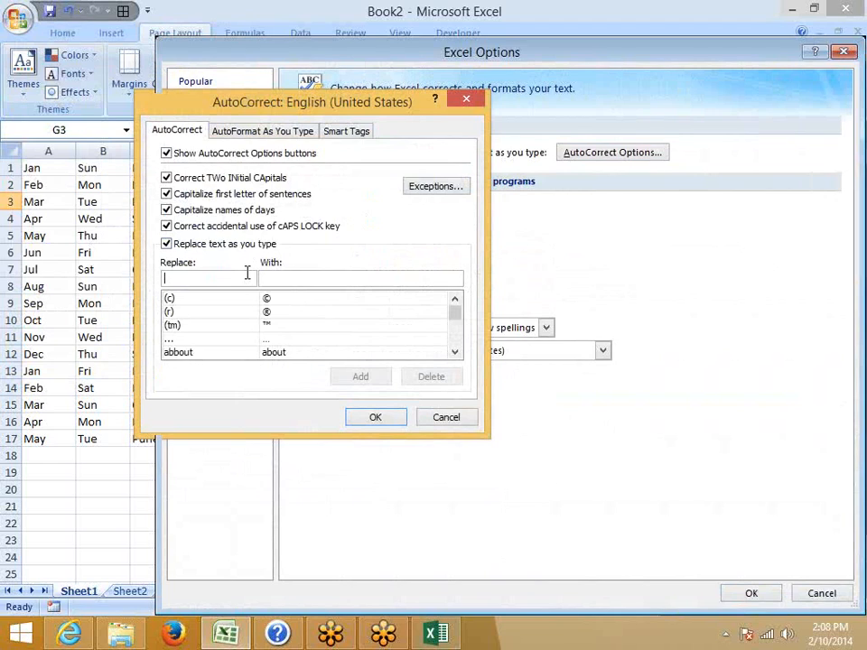
pyautogui.write('DS')
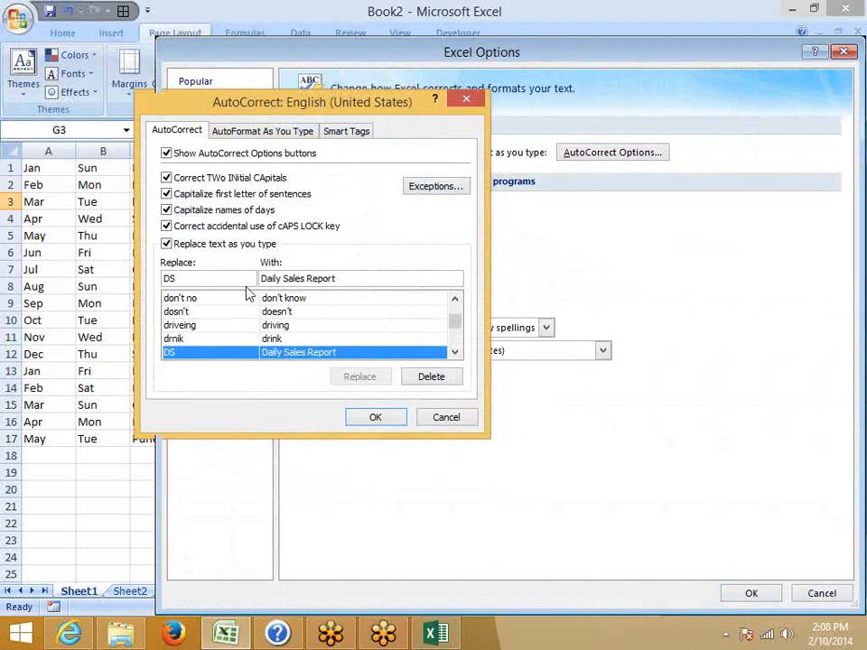
pyautogui.click(446, 419)
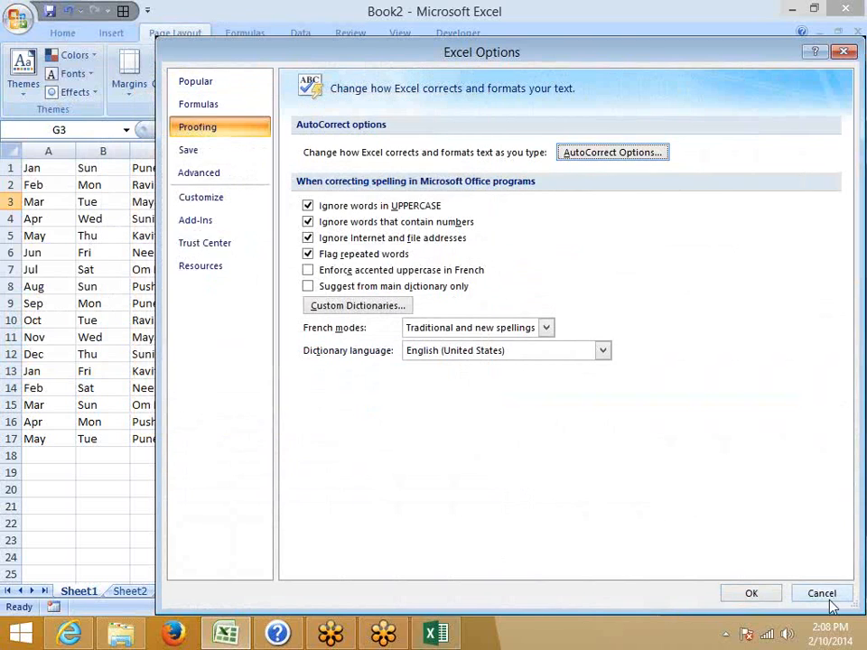
pyautogui.click(822, 593)
# Enter Daily Sales Report in cell E14 without a trailing space
pyautogui.click(286, 393)
pyautogui.write('Daily Sales Report')
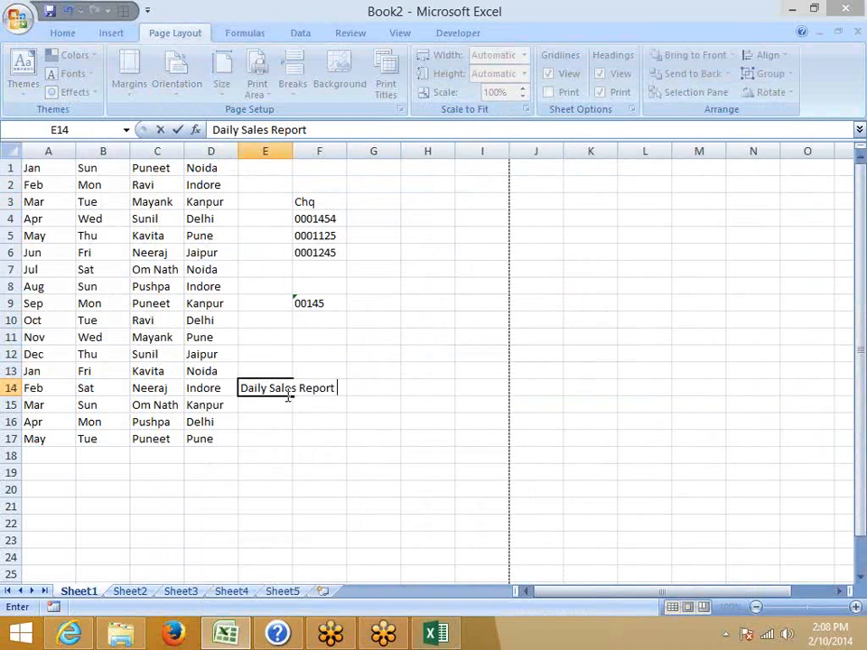
pyautogui.press('BackSpace')
pyautogui.press('Return')
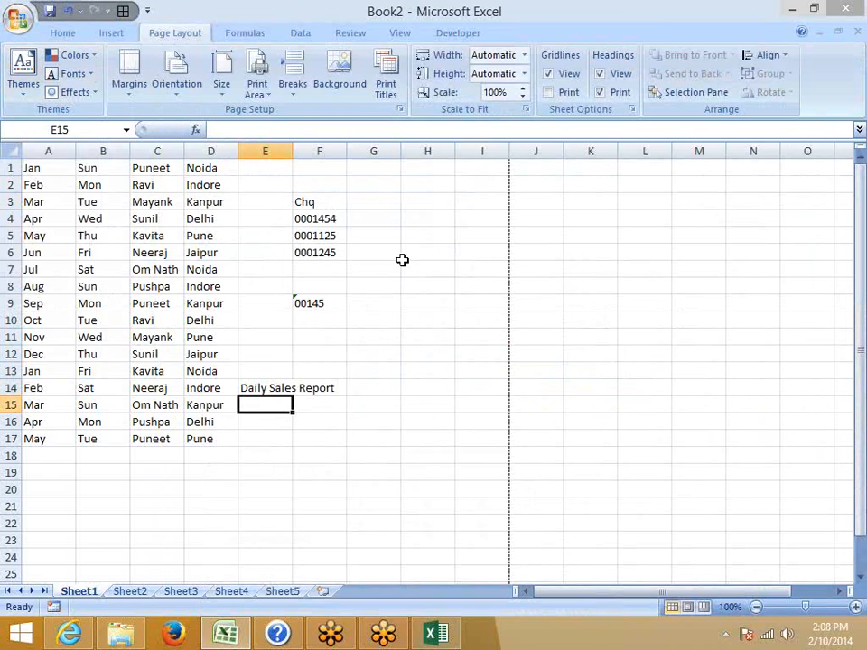
pyautogui.click(384, 322)
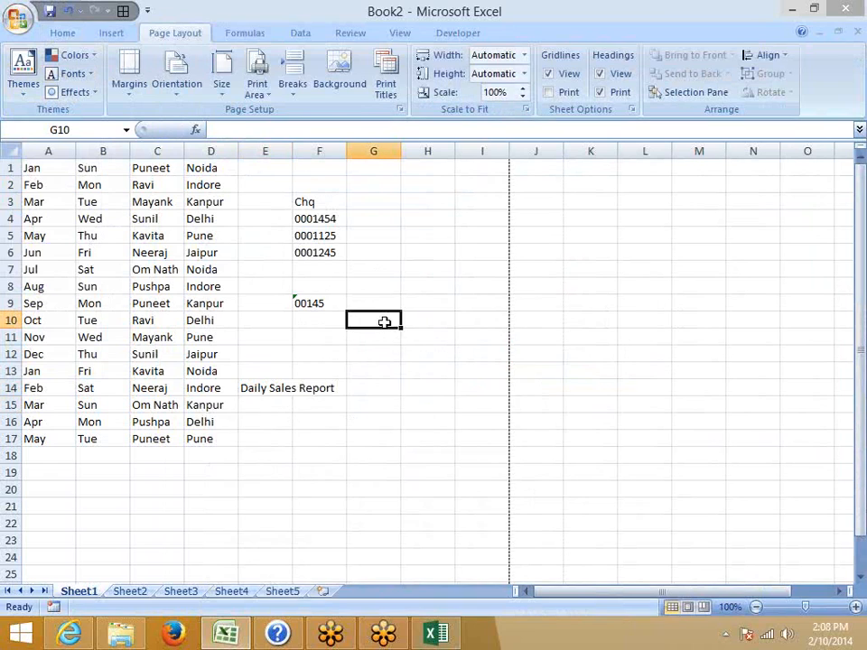
pyautogui.write('www.googel')
pyautogui.press('BackSpace')
pyautogui.press('BackSpace')
pyautogui.write('le.com')
pyautogui.press('Return')
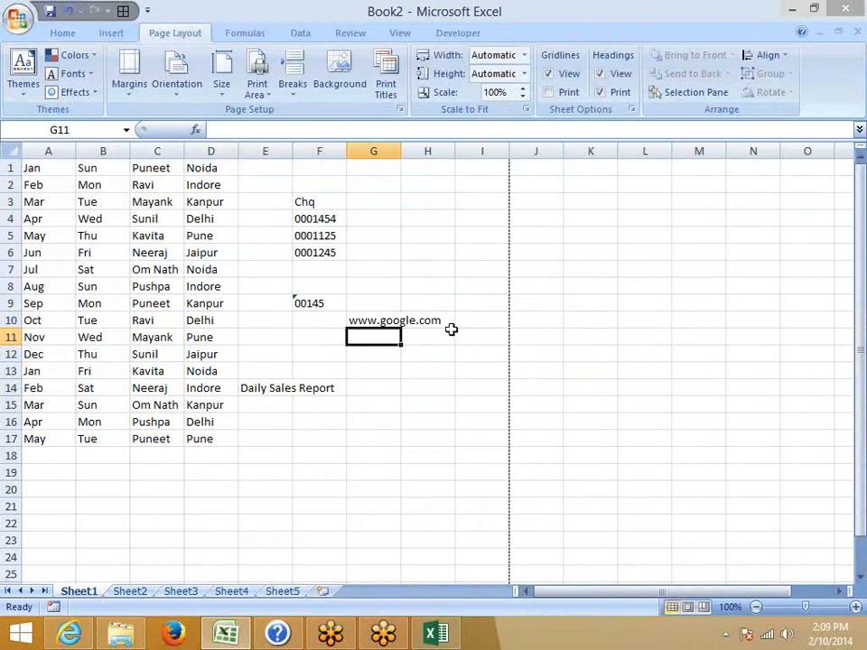
# Enable replacing Internet and network paths with hyperlinks in the AutoFormat As You Type settings and confirm the options
pyautogui.click(23, 27)
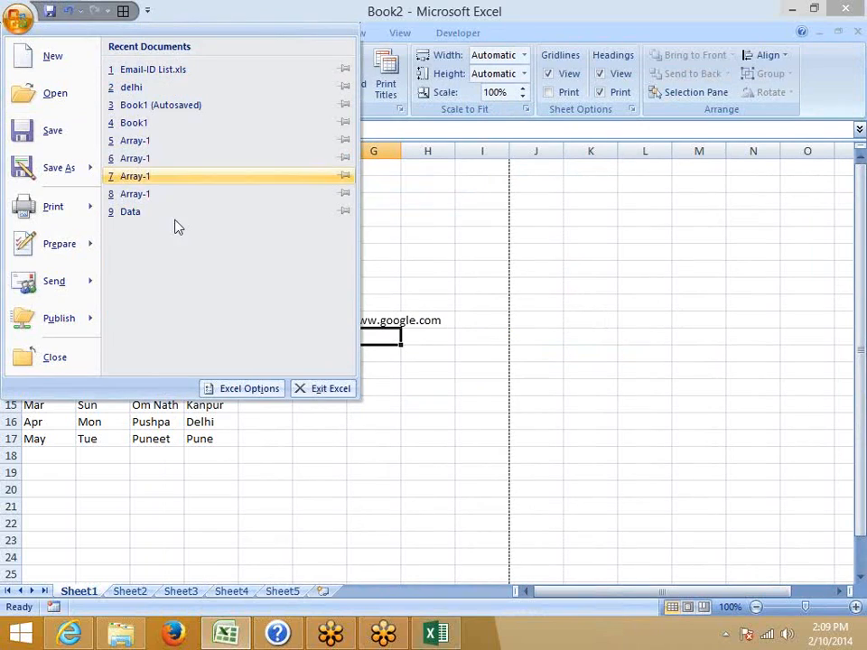
pyautogui.click(224, 387)
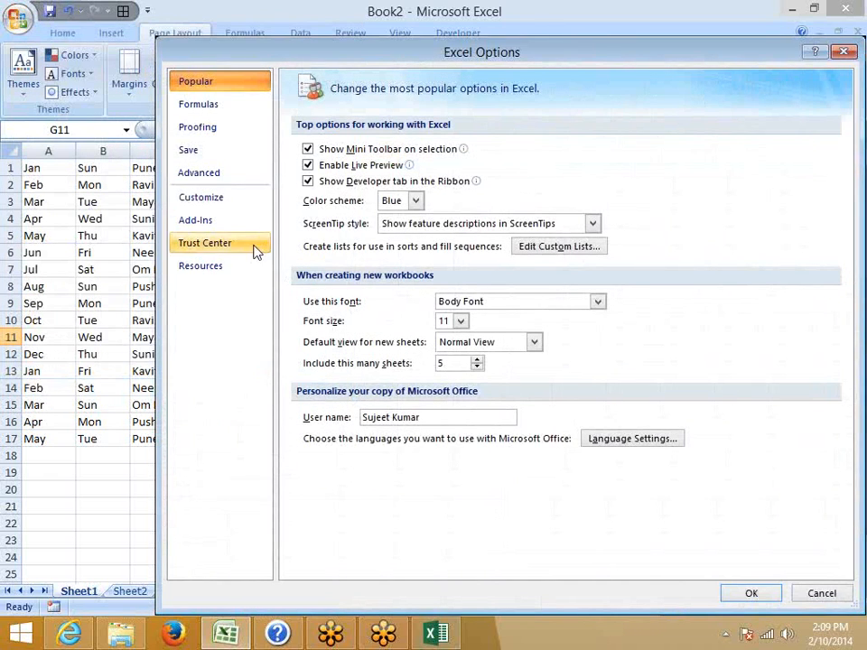
pyautogui.click(215, 133)
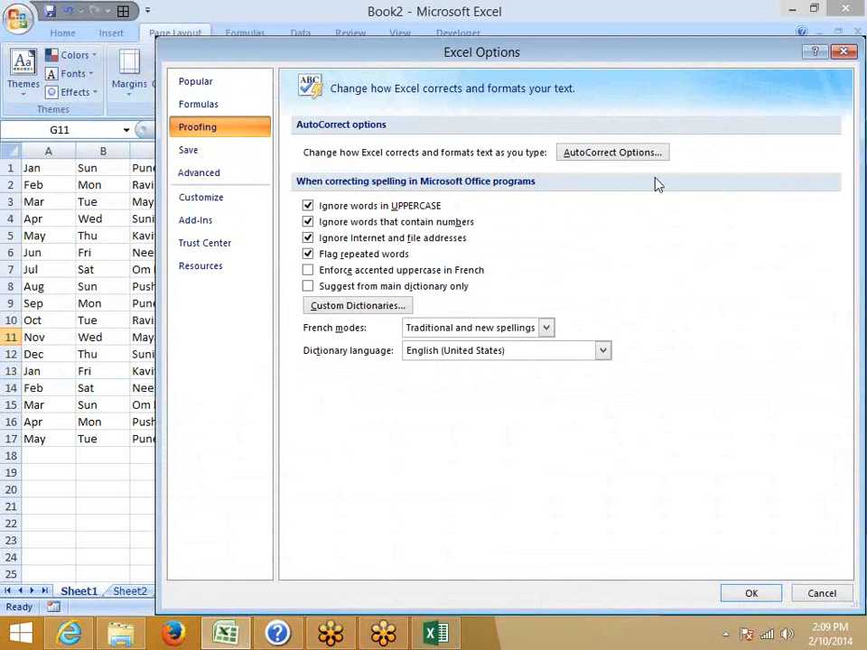
pyautogui.click(611, 152)
pyautogui.click(238, 133)
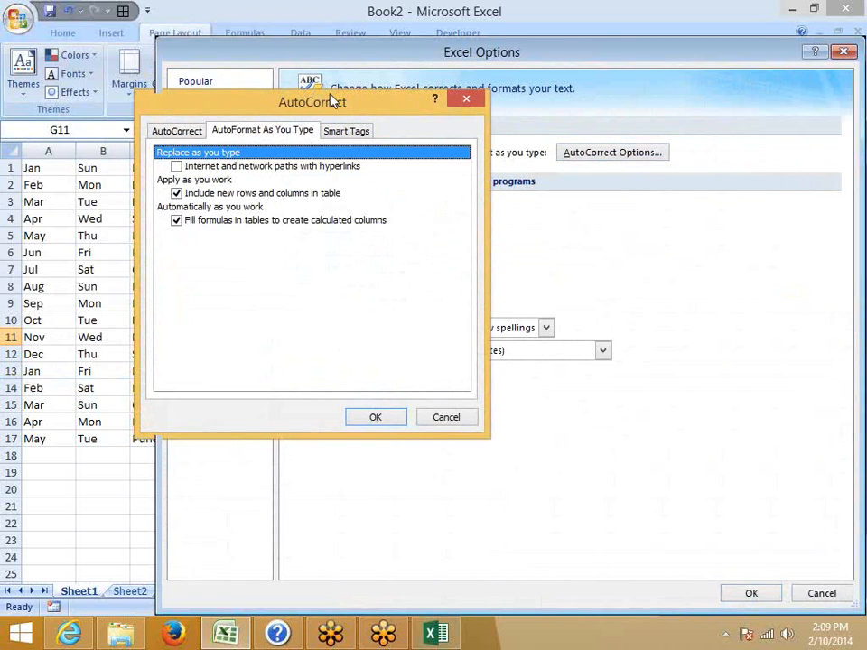
pyautogui.moveTo(342, 105); pyautogui.dragTo(512, 111)
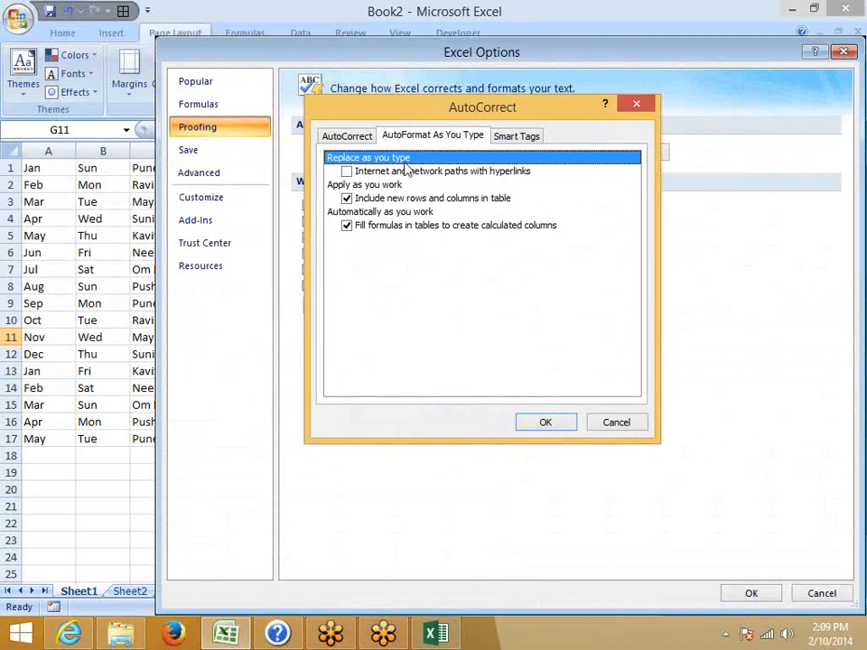
pyautogui.click(346, 171)
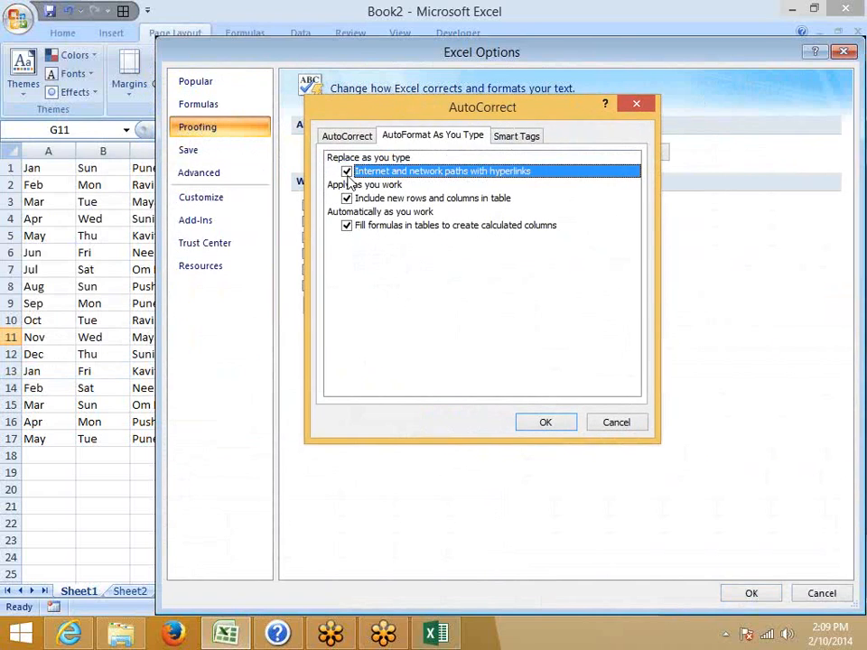
pyautogui.click(346, 174)
pyautogui.click(348, 176)
pyautogui.click(534, 422)
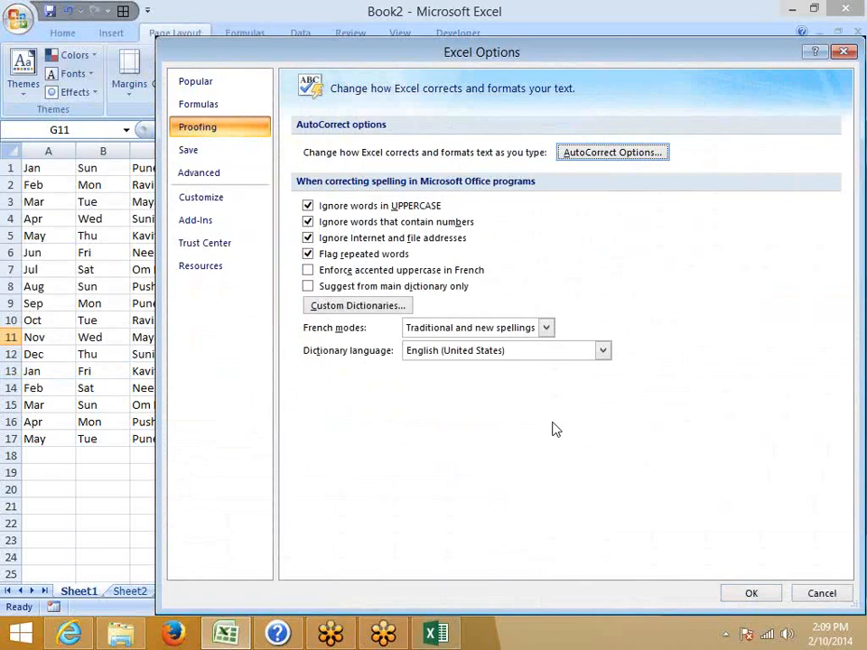
pyautogui.click(751, 593)
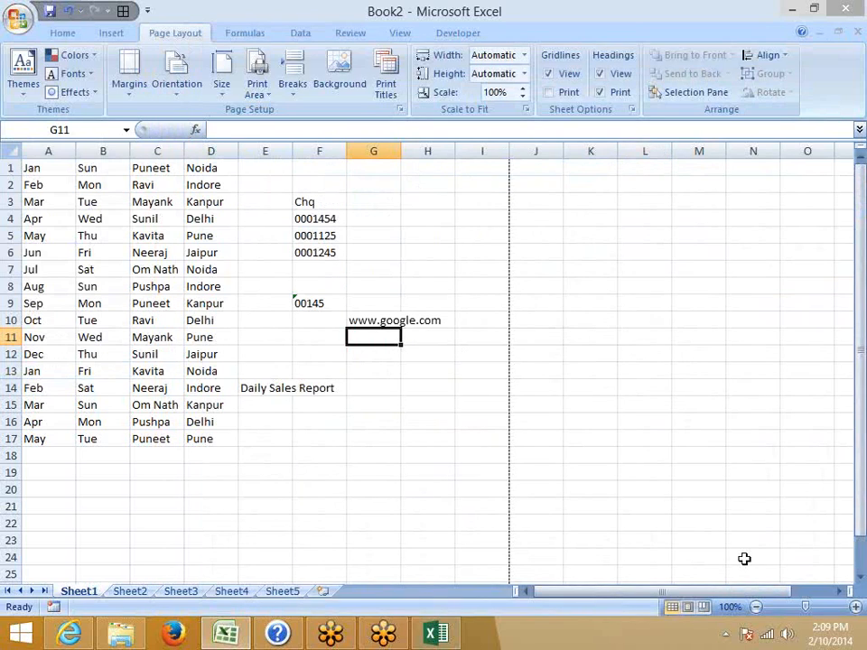
# Enter the misspelled words BOOOK in cell C24 and Boook in cell D24
pyautogui.press('Down')
pyautogui.press('Down')
pyautogui.press('Down')
pyautogui.press('Down')
pyautogui.press('Down')
pyautogui.press('Down')
pyautogui.press('Down')
pyautogui.press('Down')
pyautogui.press('Down')
pyautogui.press('Down')
pyautogui.press('Down')
pyautogui.press('Down')
pyautogui.press('Down')
pyautogui.press('Down')
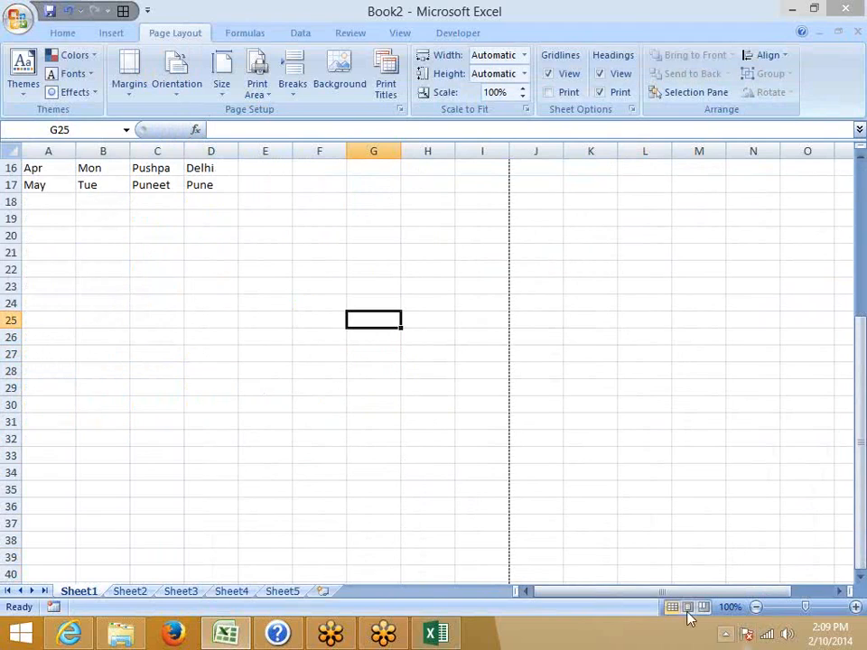
pyautogui.click(158, 300)
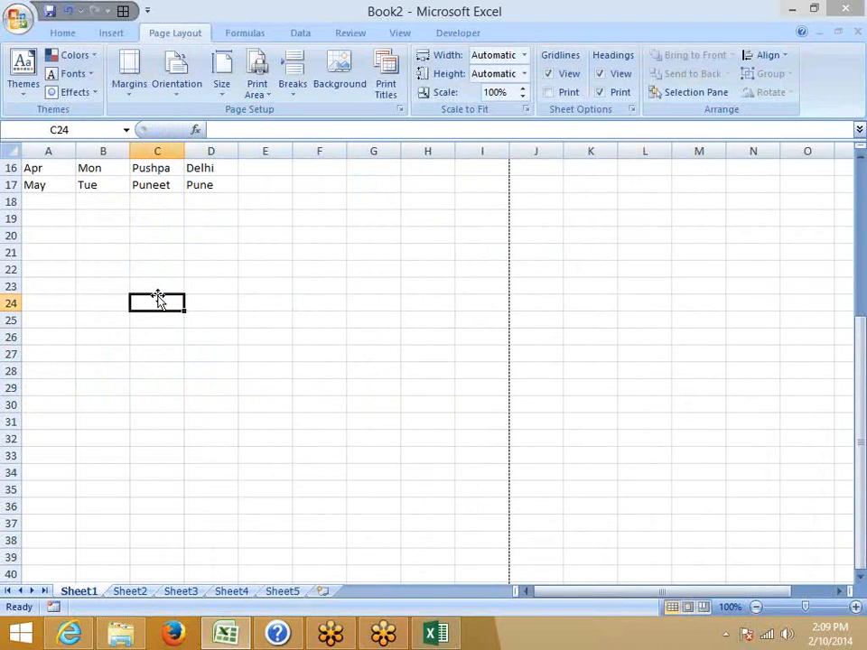
pyautogui.write('BOOOK')
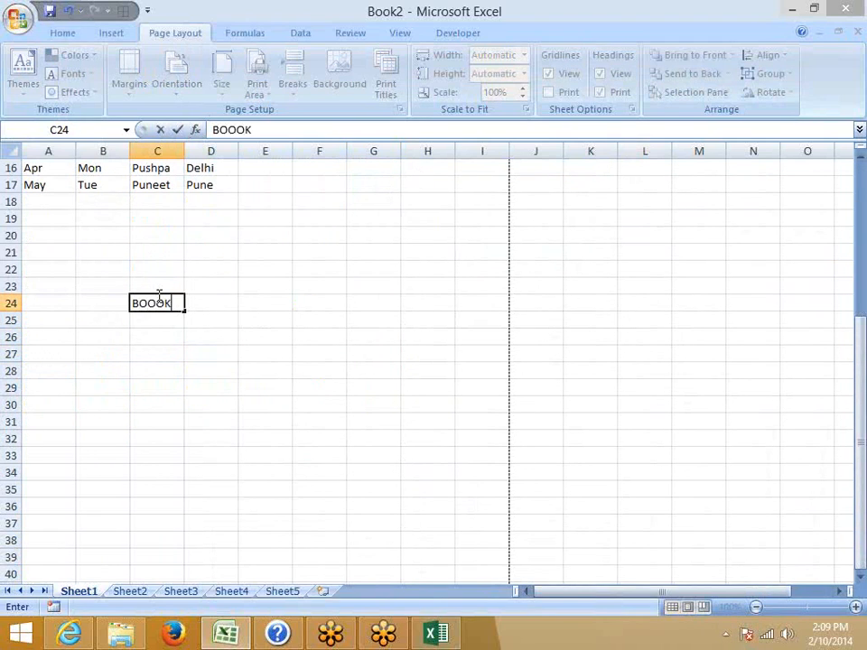
pyautogui.press('Tab')
pyautogui.write('Boook')
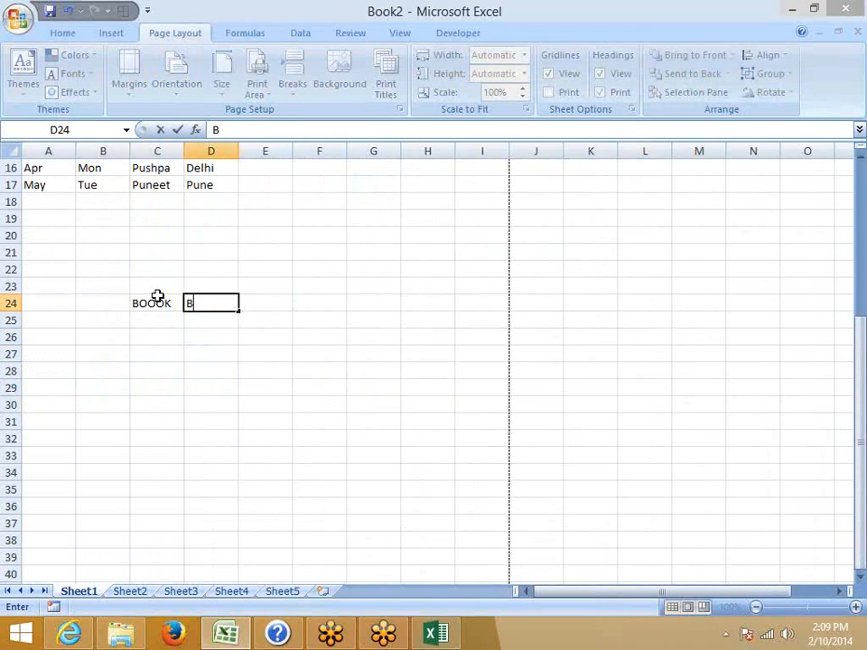
pyautogui.press('Return')
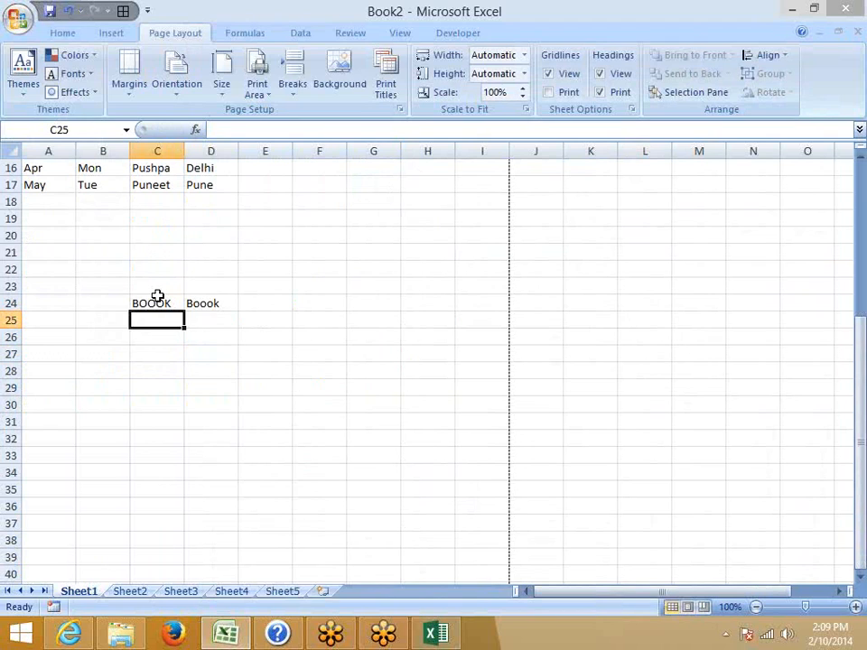
# Run a spelling check on cells D24:D25 and cancel it without changing the word
pyautogui.press('Right')
pyautogui.press('Up')
pyautogui.hotkey('shift', 'Down')
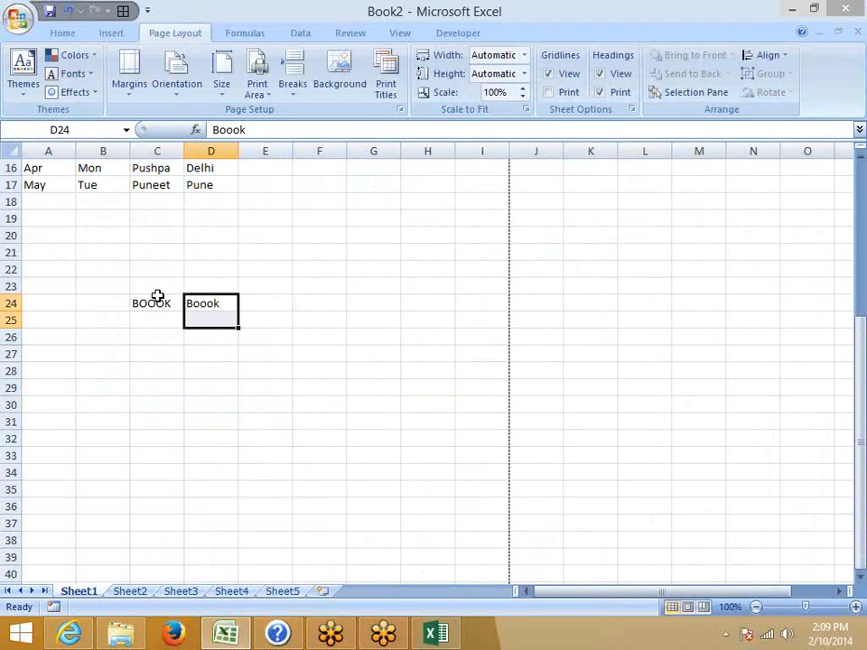
pyautogui.scroll(-1, 157, 295)
pyautogui.press('F7')
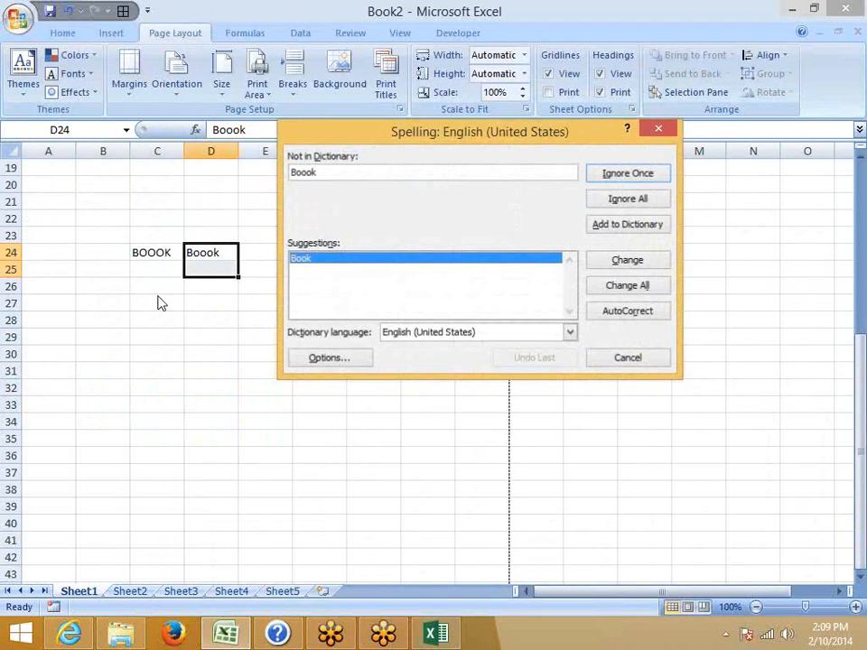
pyautogui.press('Escape')
# Run a spelling check on cells C24:C25, containing the uppercase word
pyautogui.press('Left')
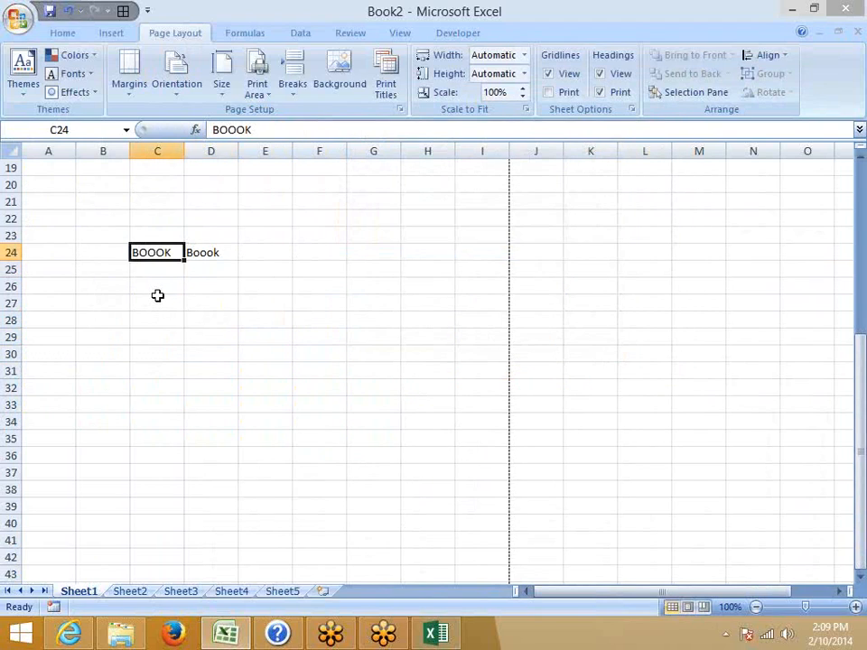
pyautogui.hotkey('shift', 'Down')
pyautogui.press('F7')
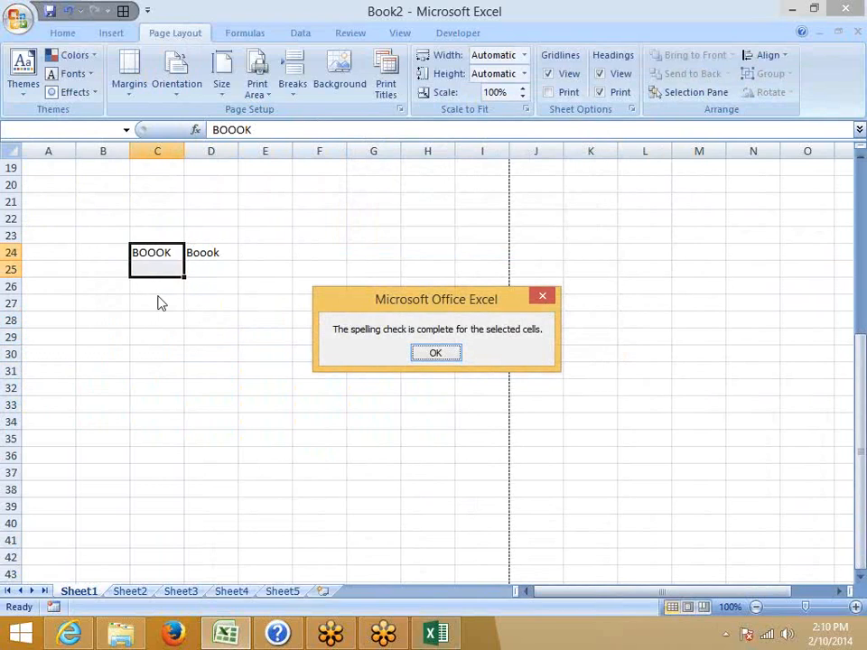
pyautogui.press('Return')
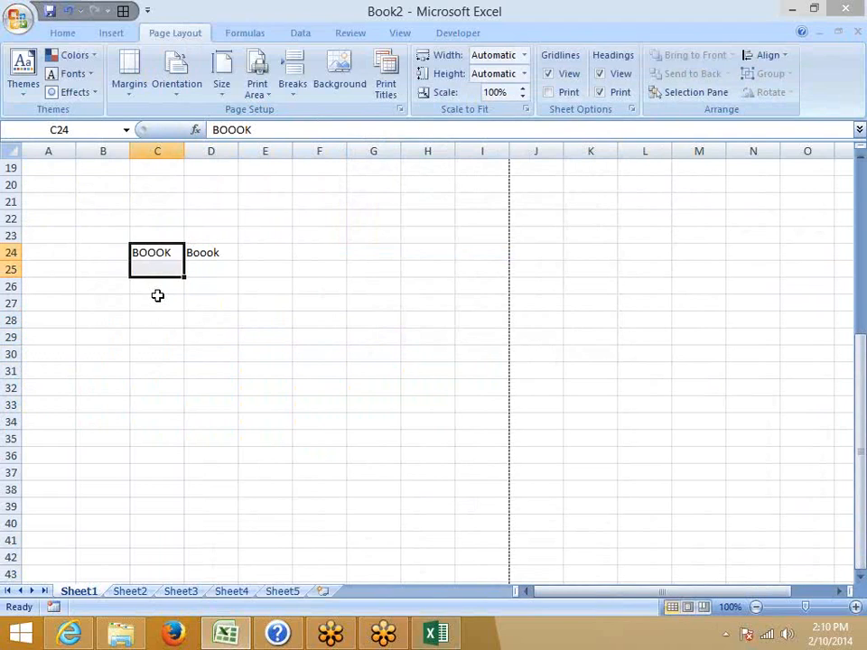
# Disable ignoring words in UPPERCASE in the proofing options, recheck the spelling of C24:C25 and close the check without corrections
pyautogui.click(18, 18)
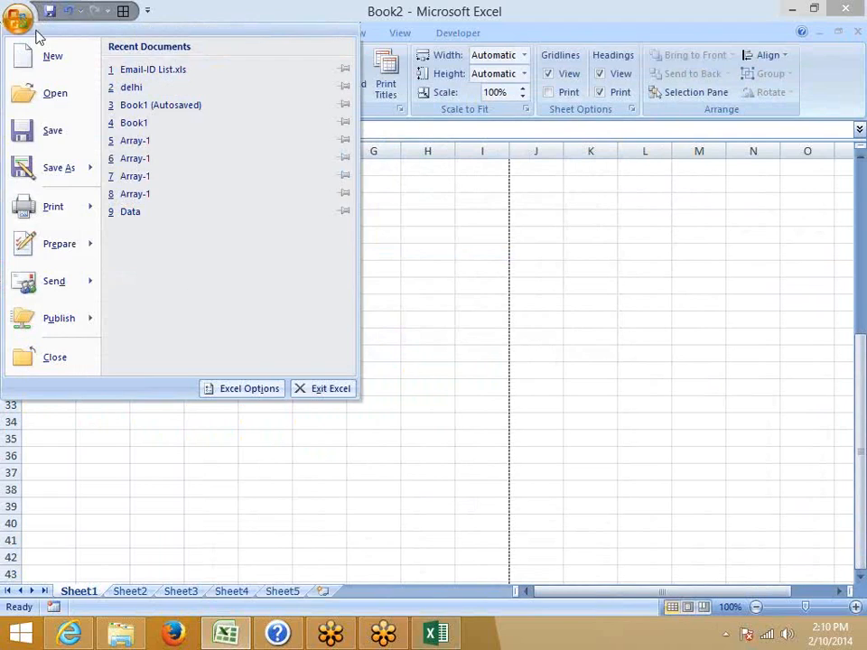
pyautogui.click(248, 390)
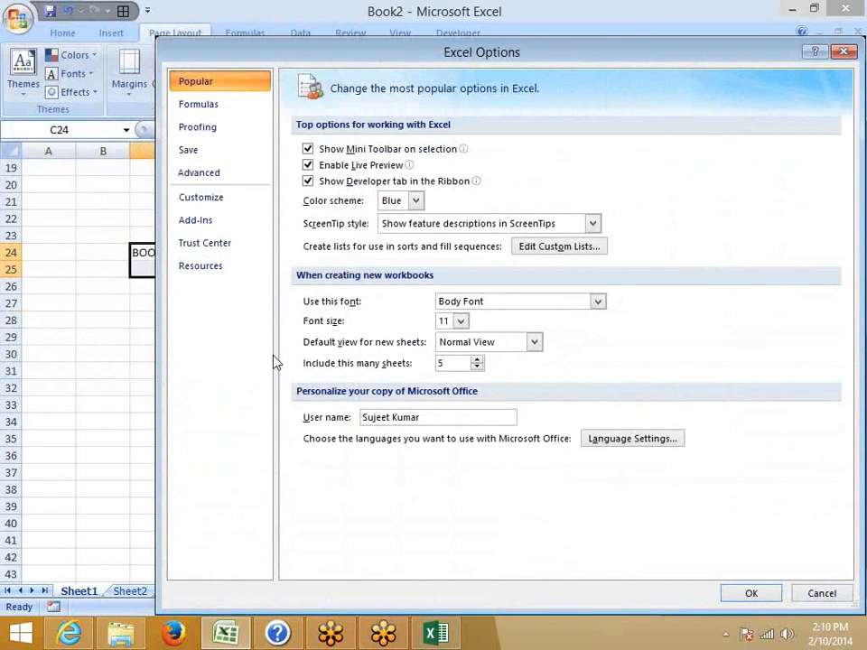
pyautogui.click(211, 129)
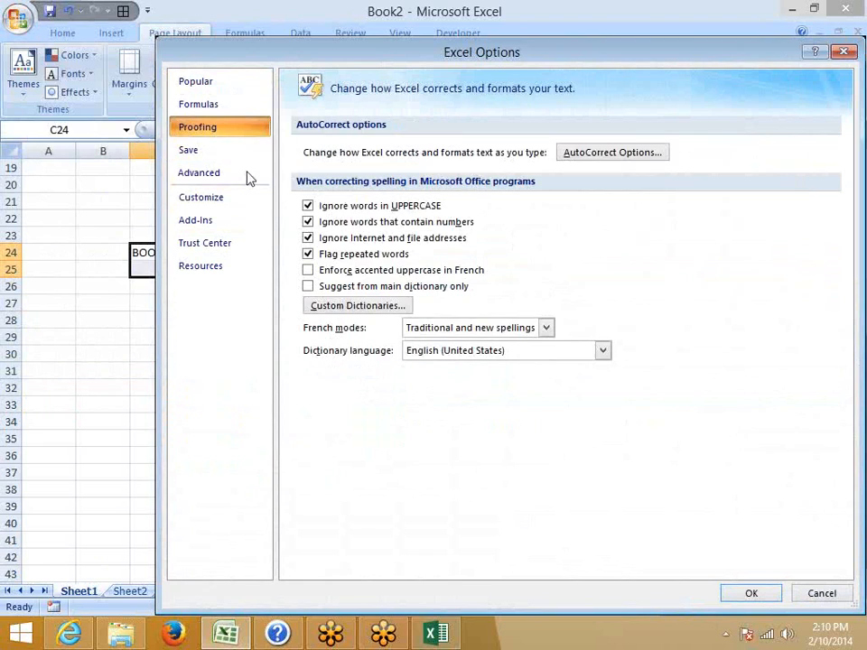
pyautogui.click(307, 207)
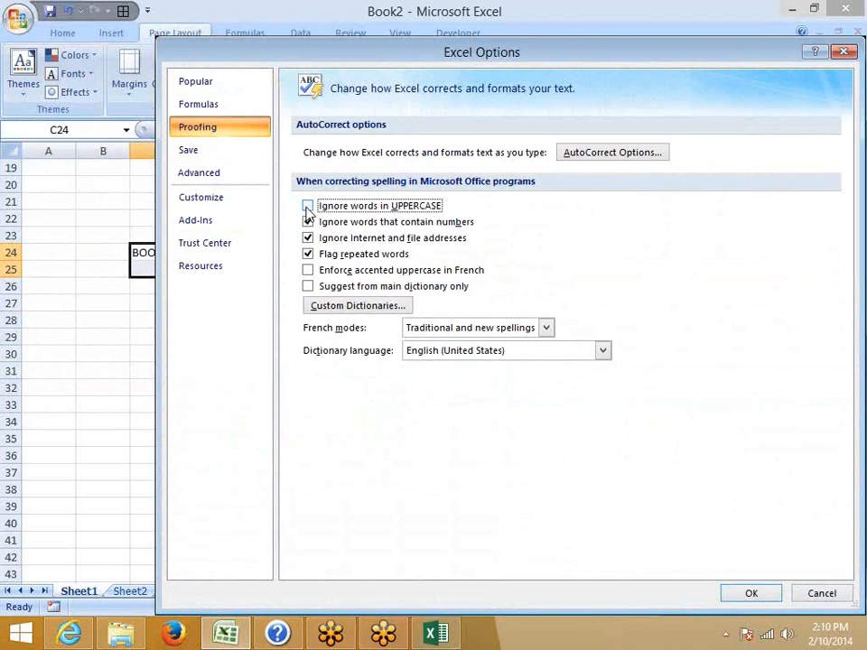
pyautogui.click(751, 593)
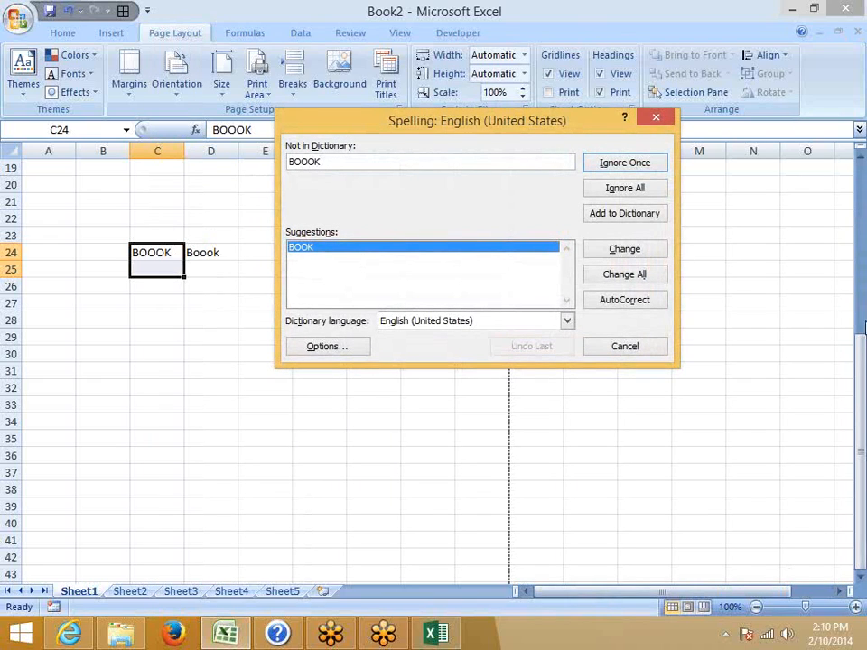
pyautogui.click(657, 119)
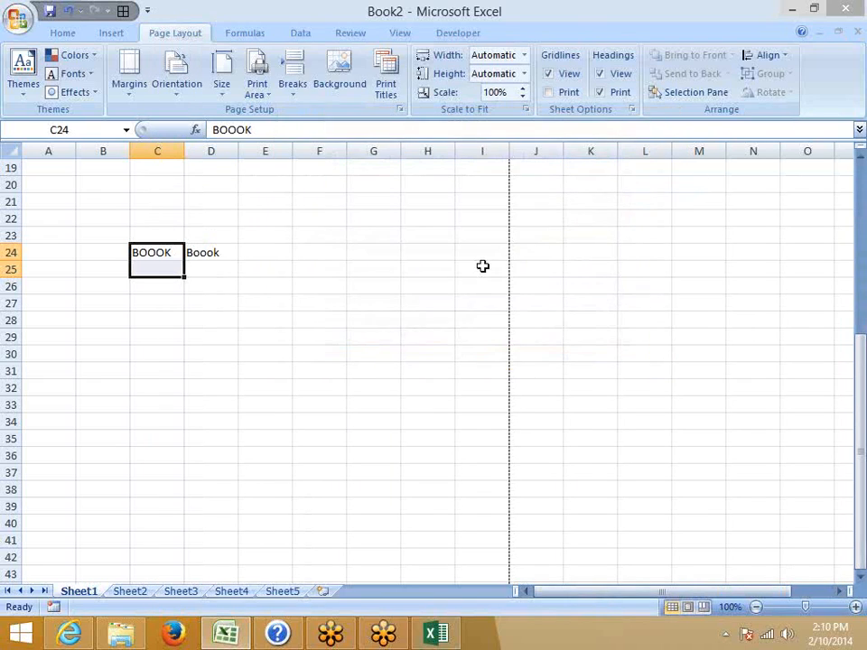
pyautogui.click(376, 320)
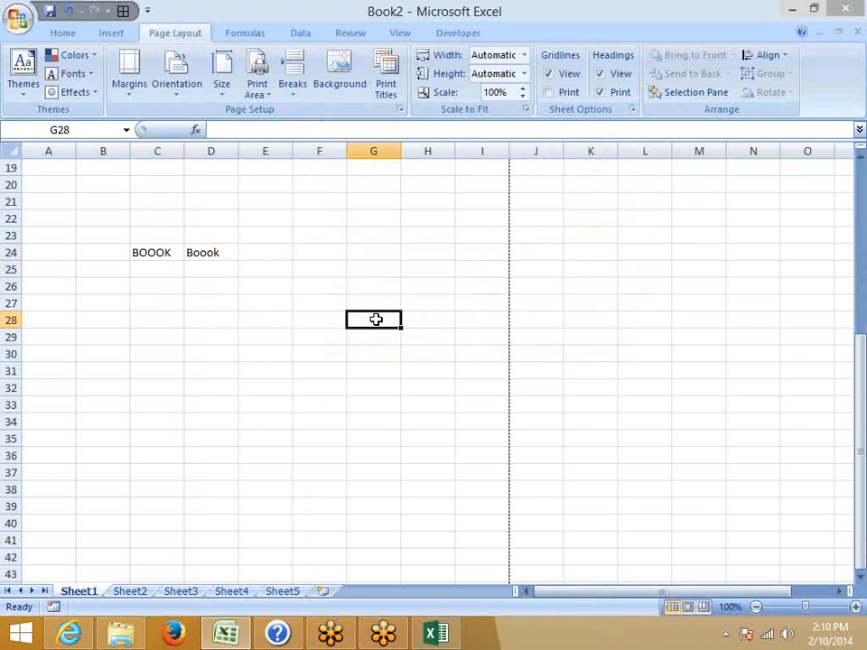
# Examine the file formats for saving the workbook in Documents, choosing Excel Workbook and Excel 97-2003 Workbook, and cancel without saving
pyautogui.hotkey('ctrl', 's')
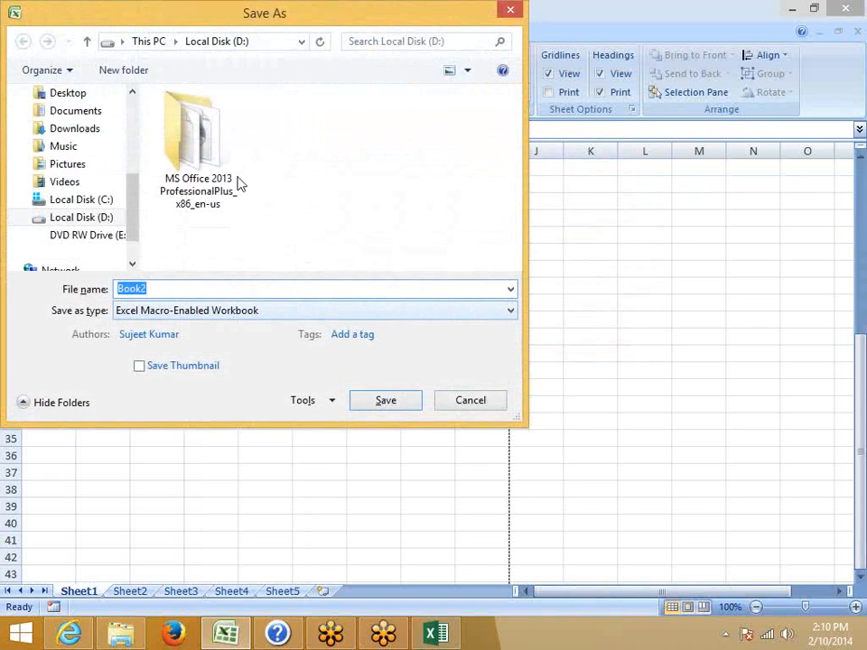
pyautogui.moveTo(218, 20); pyautogui.dragTo(387, 61)
pyautogui.click(270, 177)
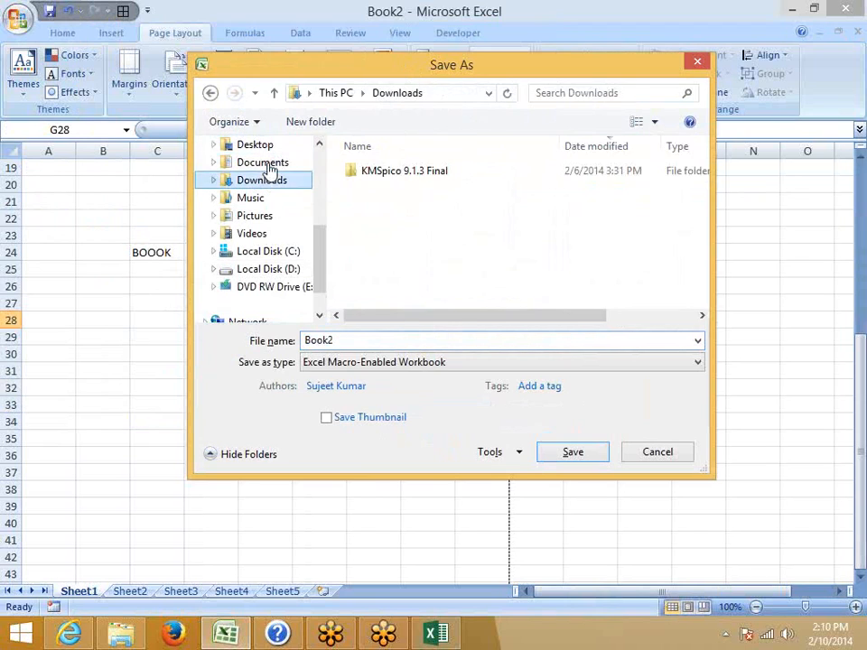
pyautogui.click(266, 164)
pyautogui.click(363, 362)
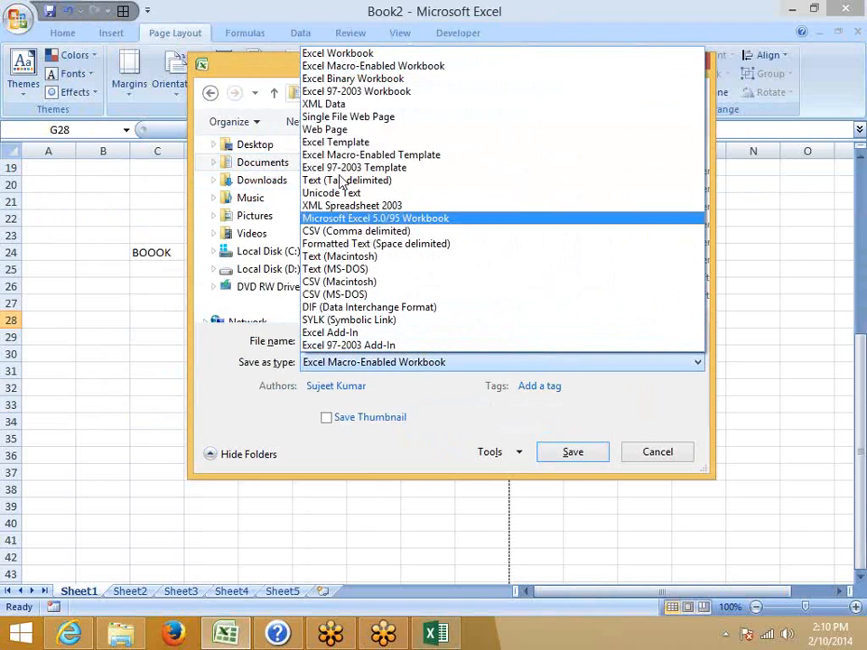
pyautogui.click(352, 56)
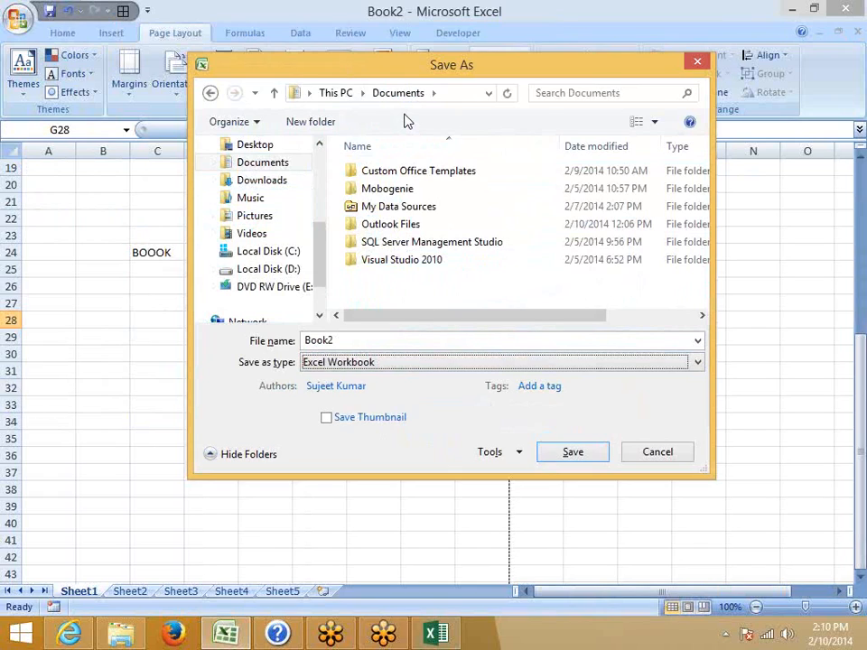
pyautogui.click(341, 365)
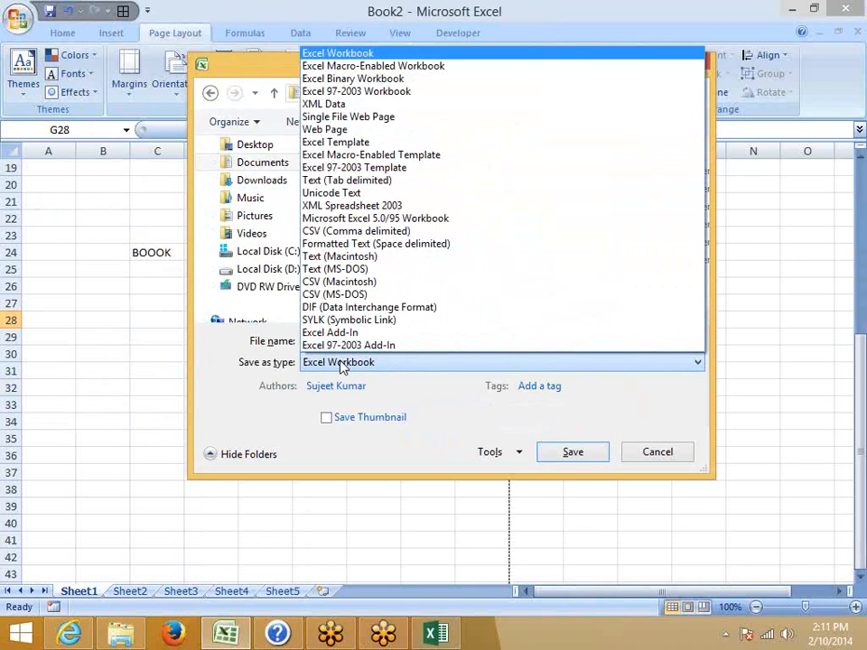
pyautogui.click(381, 91)
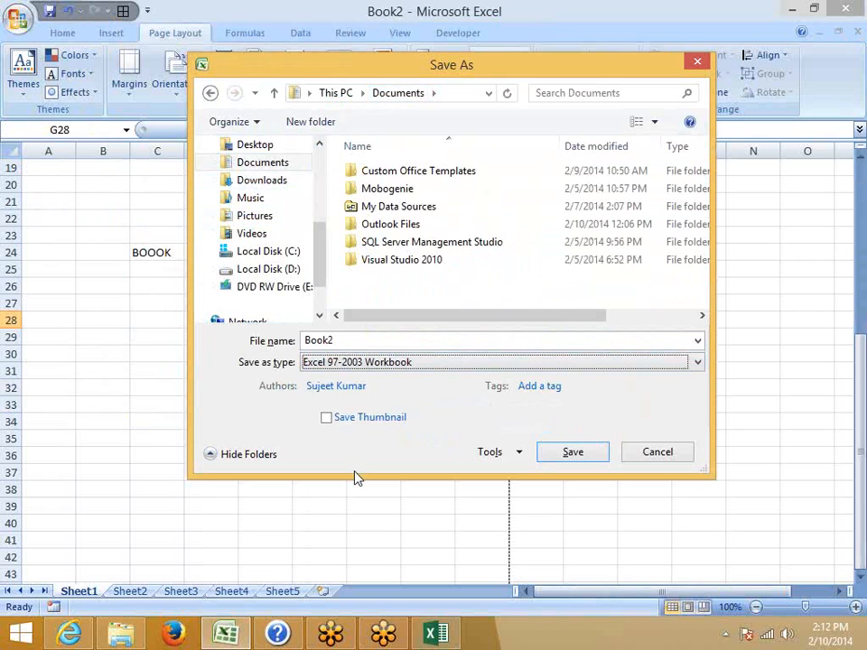
pyautogui.press('Escape')
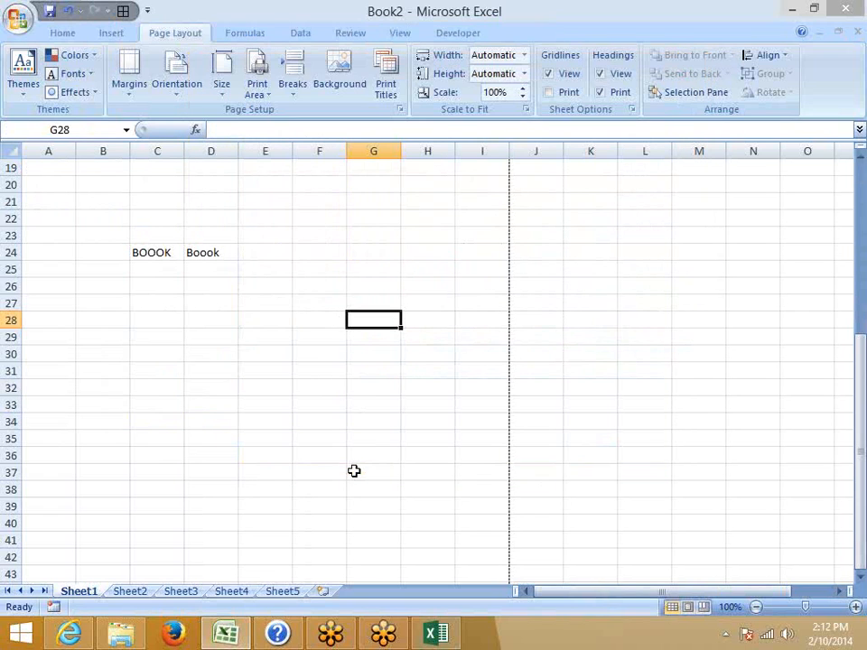
# Look up the installed Excel version in the Resources section of the options and close the options
pyautogui.click(17, 20)
pyautogui.click(227, 387)
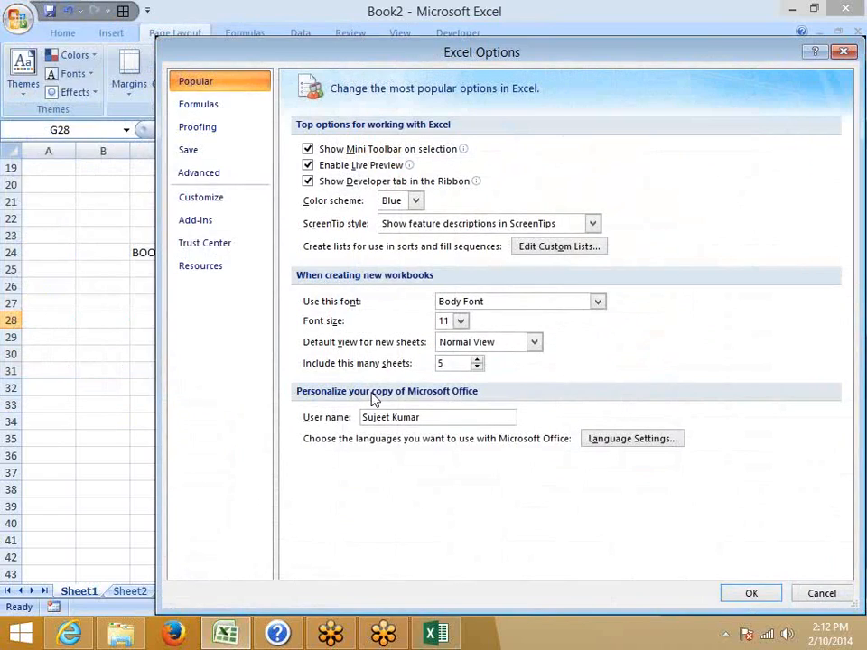
pyautogui.click(202, 271)
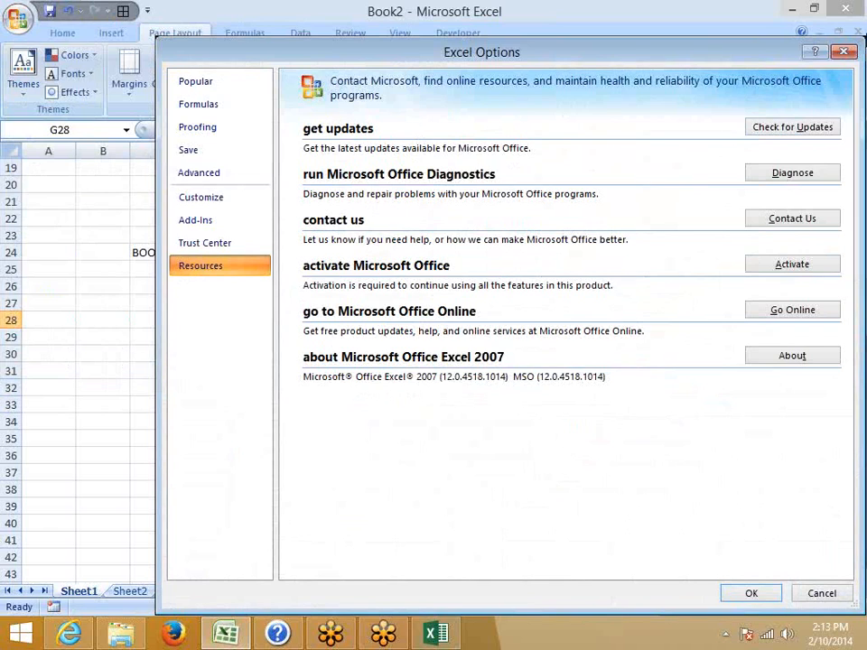
pyautogui.click(841, 52)
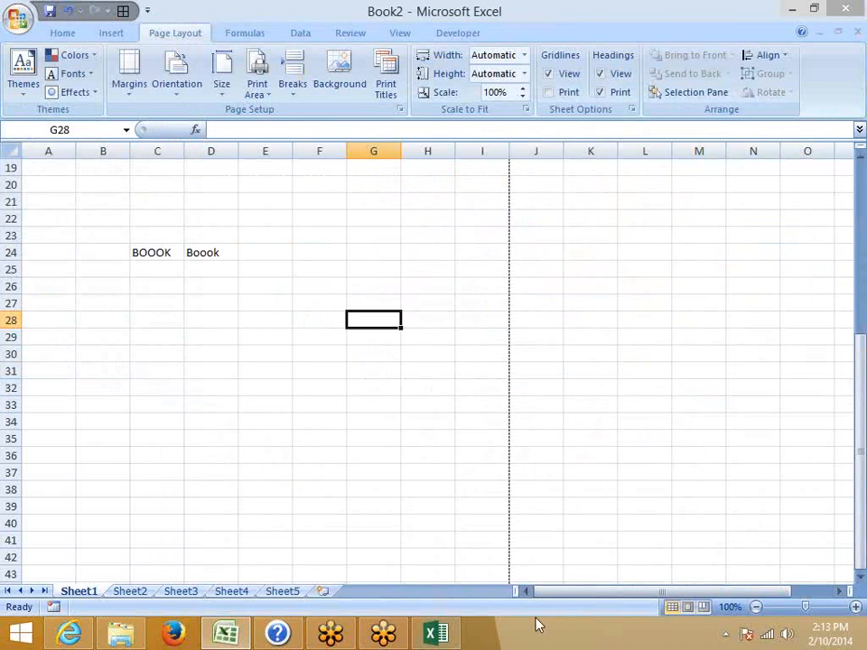
# Switch to Excel 2013, view its product information on the Account page and close that program
pyautogui.click(437, 634)
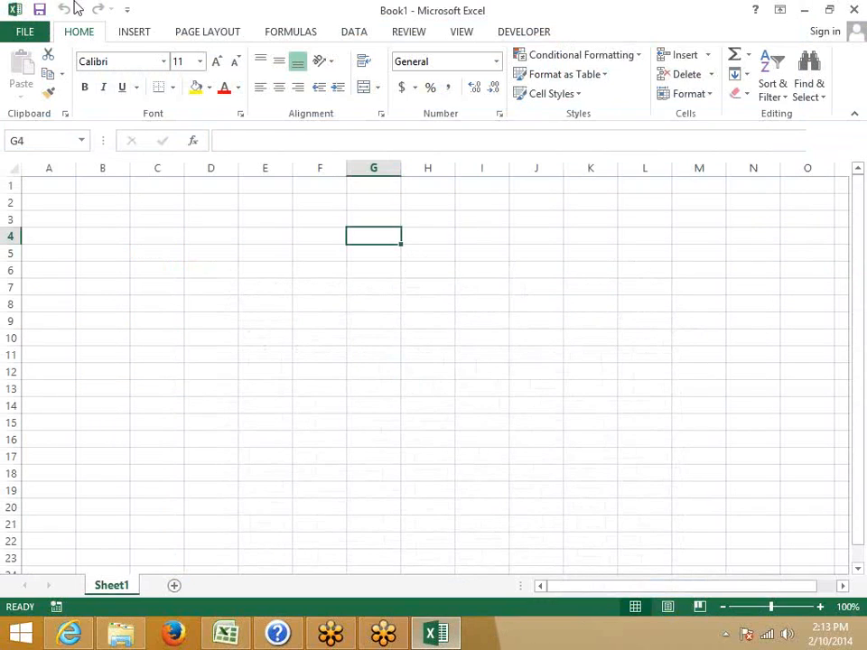
pyautogui.click(27, 31)
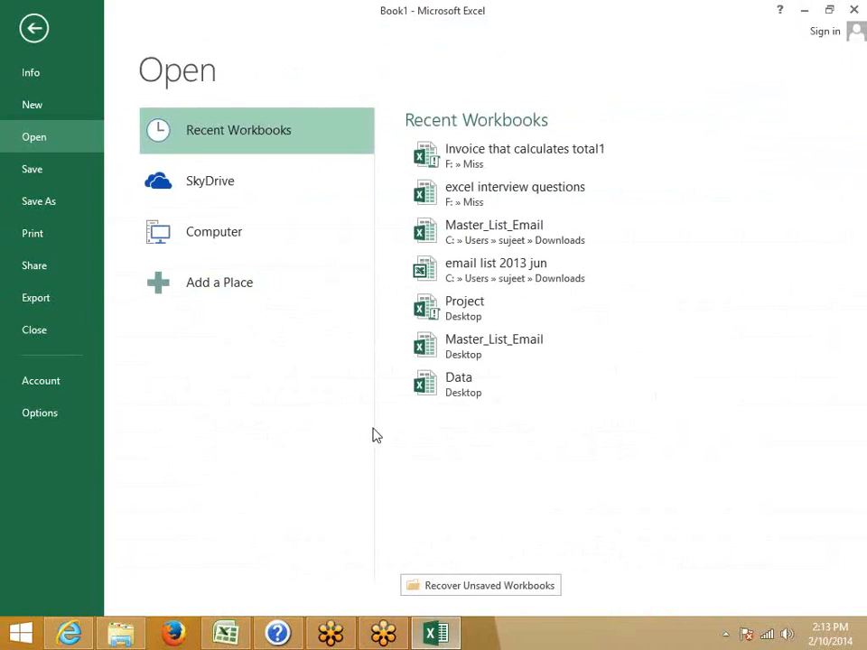
pyautogui.click(69, 385)
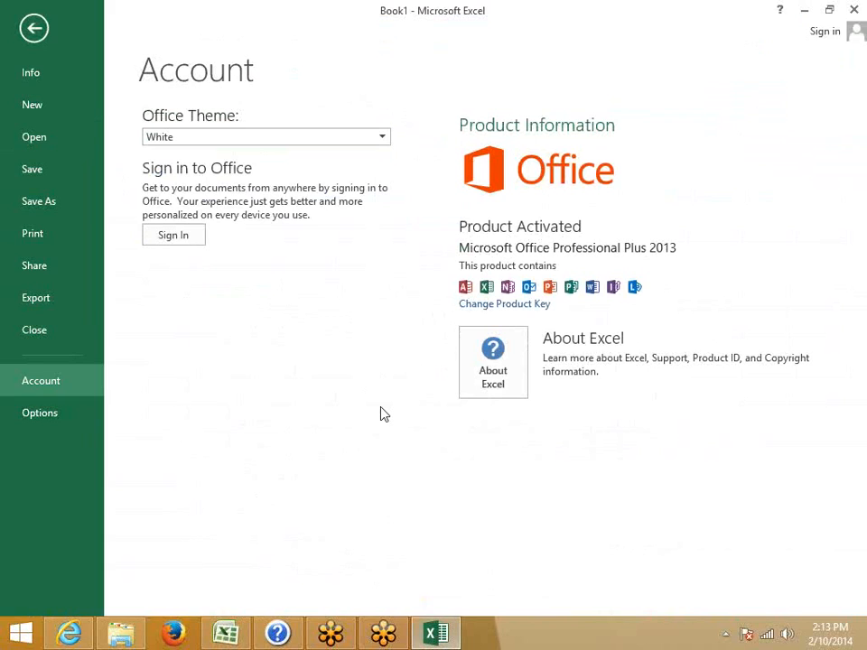
pyautogui.moveTo(855, 8)
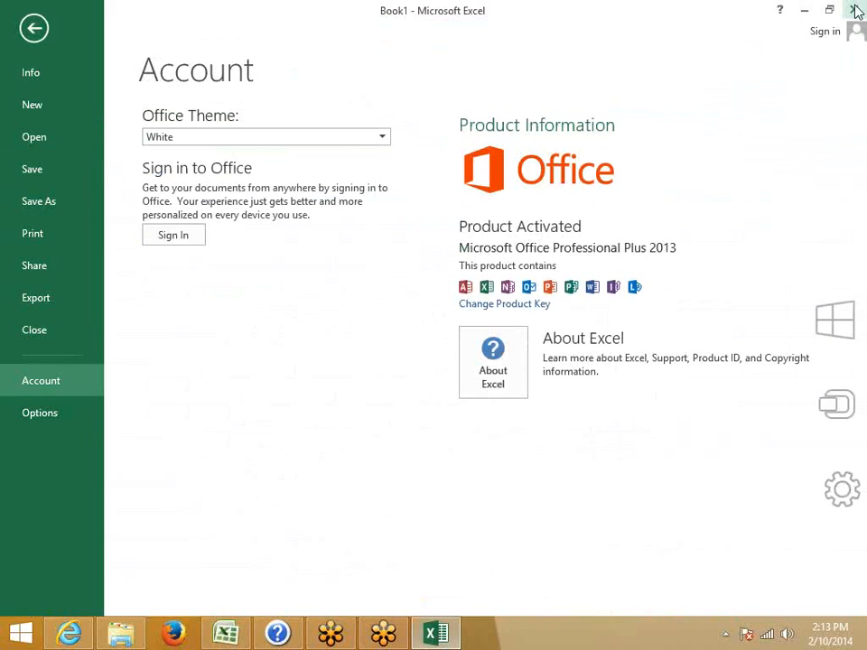
pyautogui.click(855, 9)
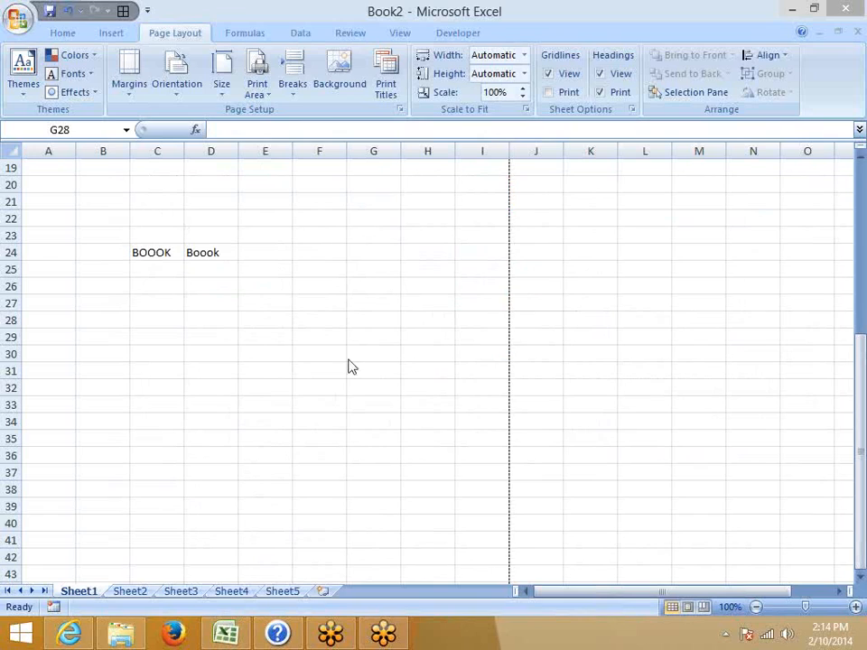
pyautogui.click(230, 367)
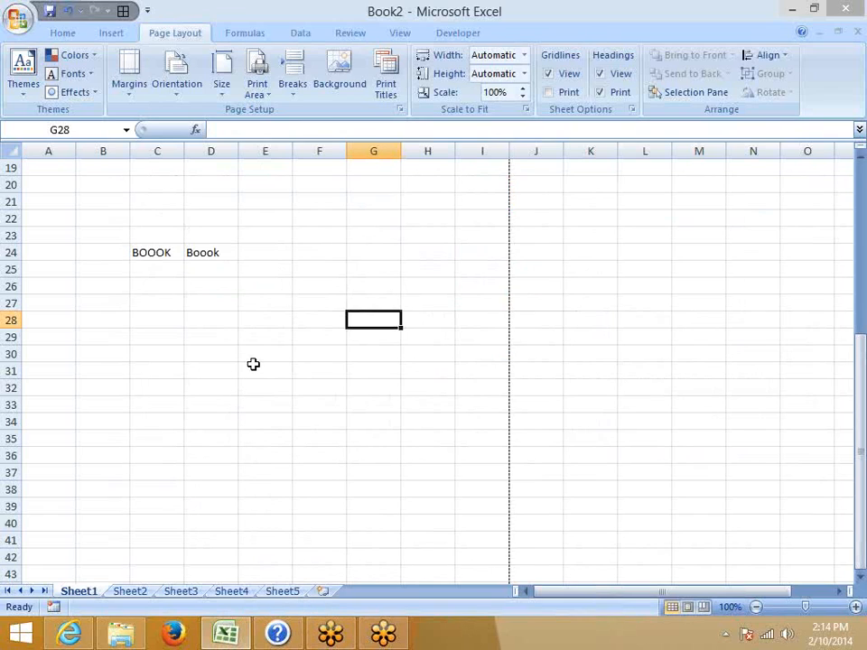
pyautogui.click(17, 18)
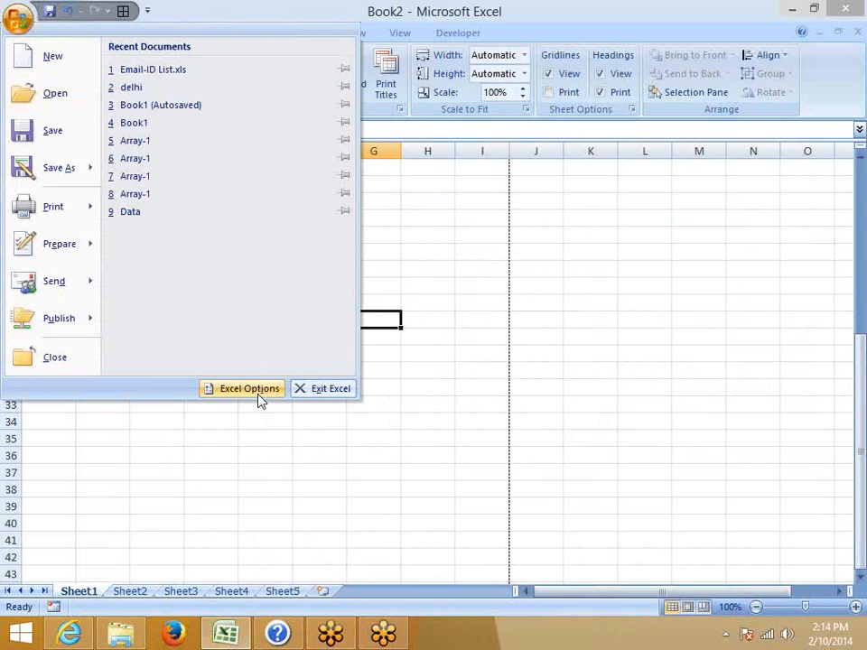
pyautogui.click(398, 371)
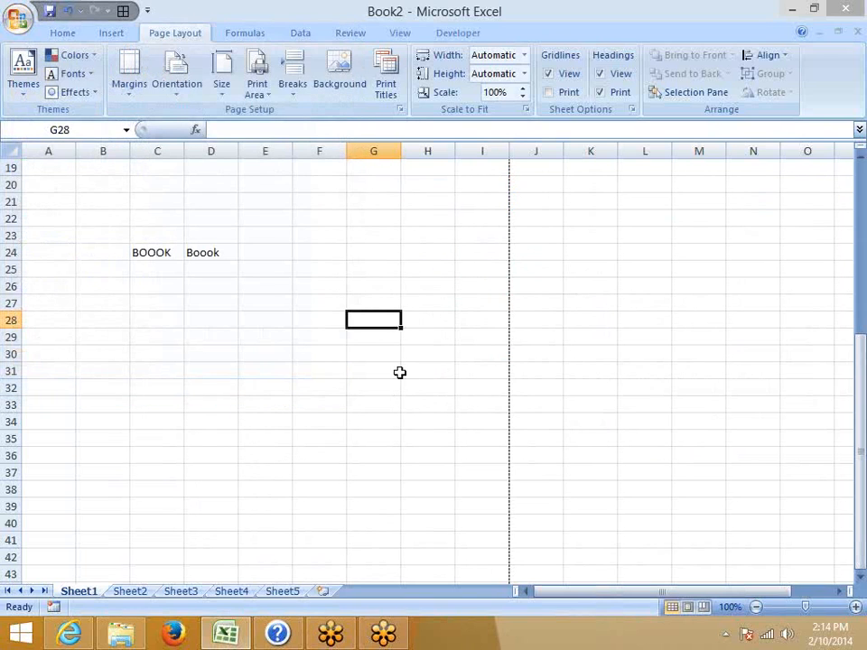
# Browse to Local Disk (D:) for saving the workbook, examine the available file types and cancel without saving
pyautogui.press('F12')
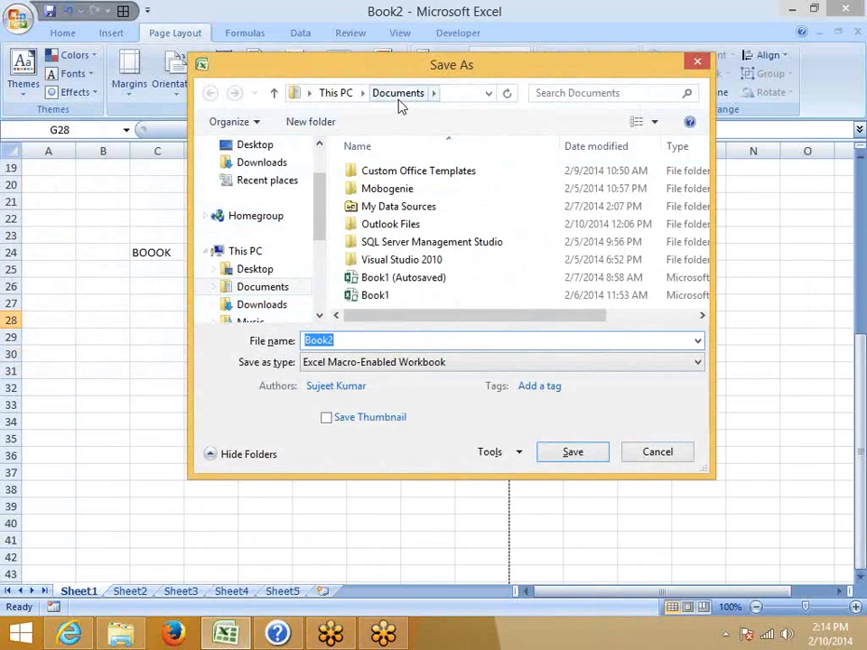
pyautogui.scroll(-2, 298, 262)
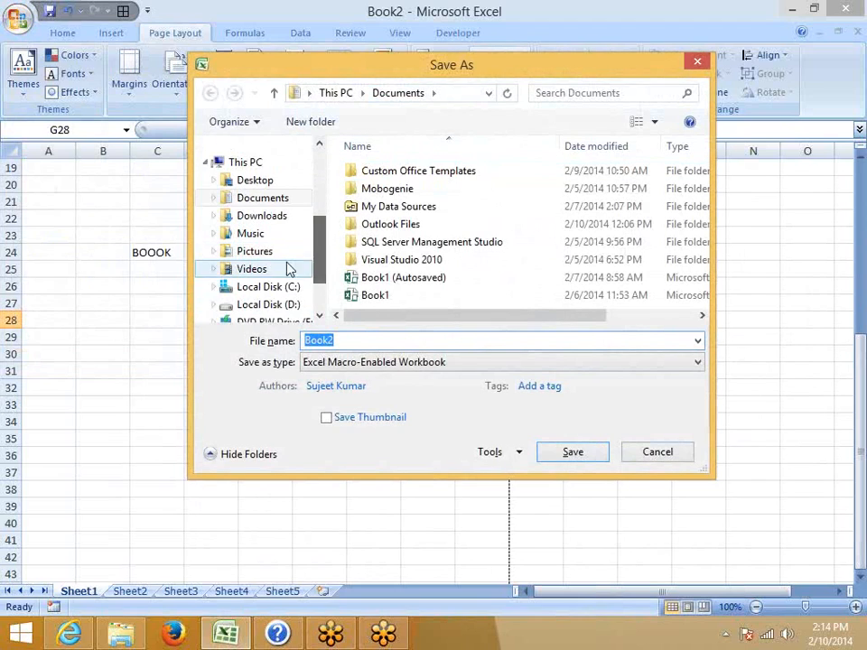
pyautogui.click(277, 304)
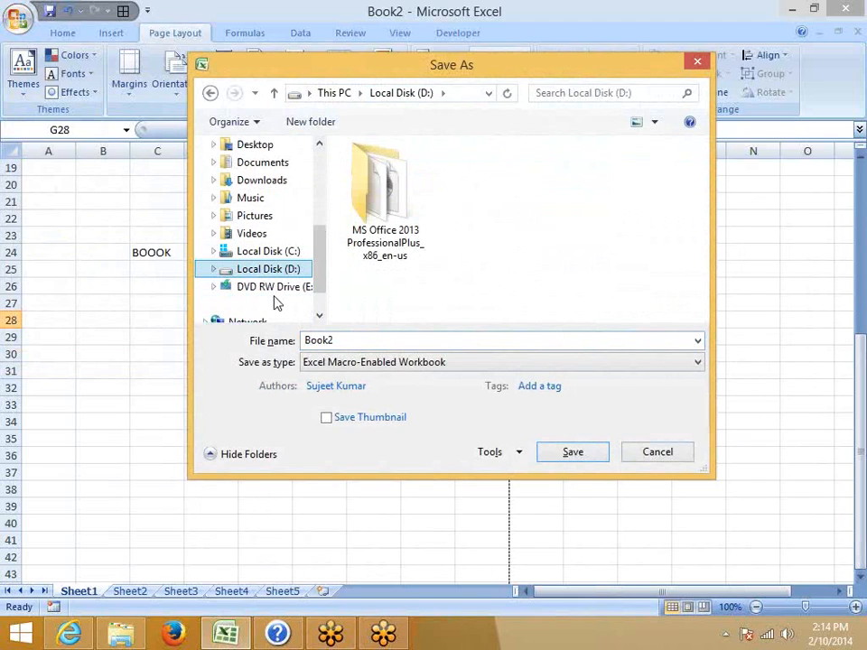
pyautogui.click(334, 362)
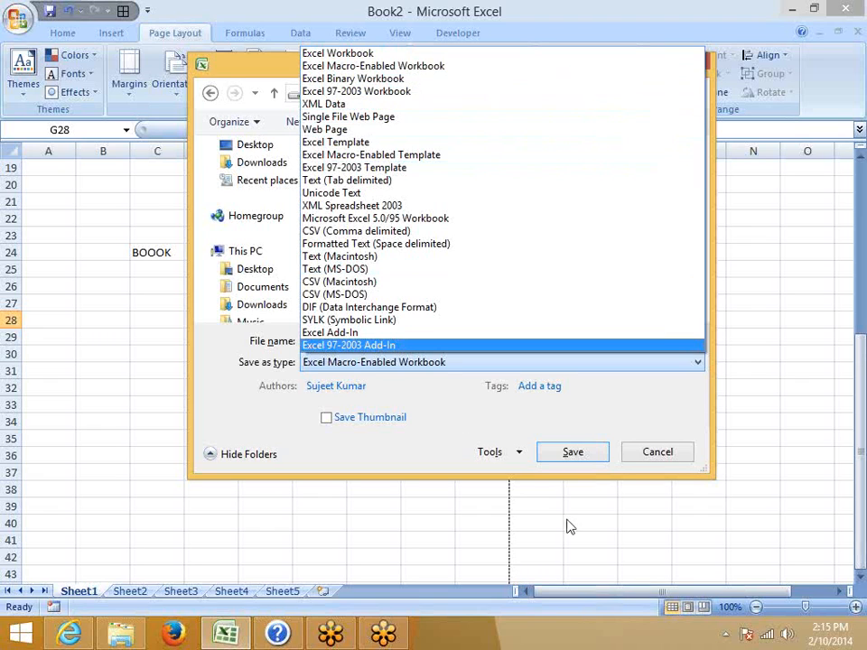
pyautogui.click(663, 465)
pyautogui.click(664, 453)
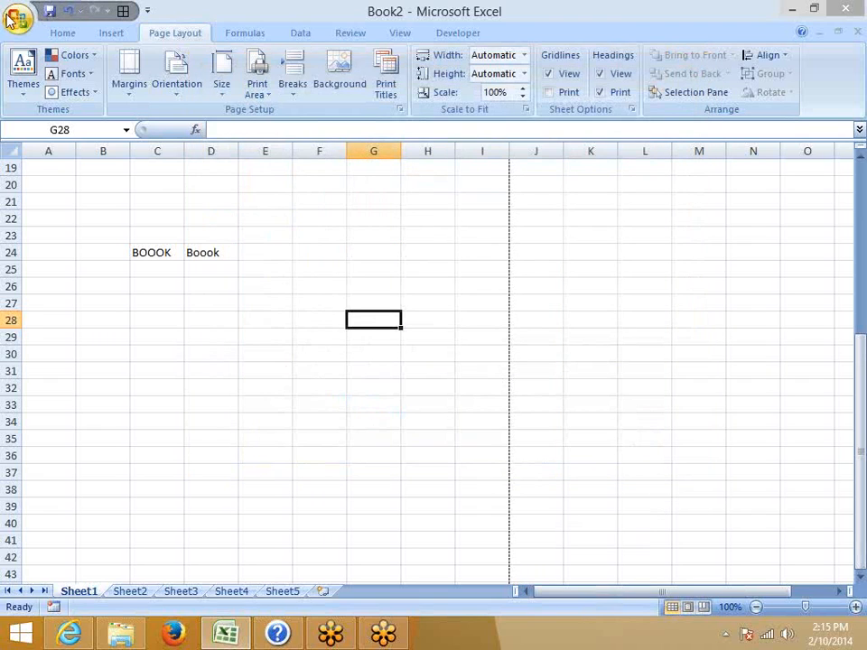
# Examine the default save format choices and the default file location in the save options, and leave without changes
pyautogui.click(31, 14)
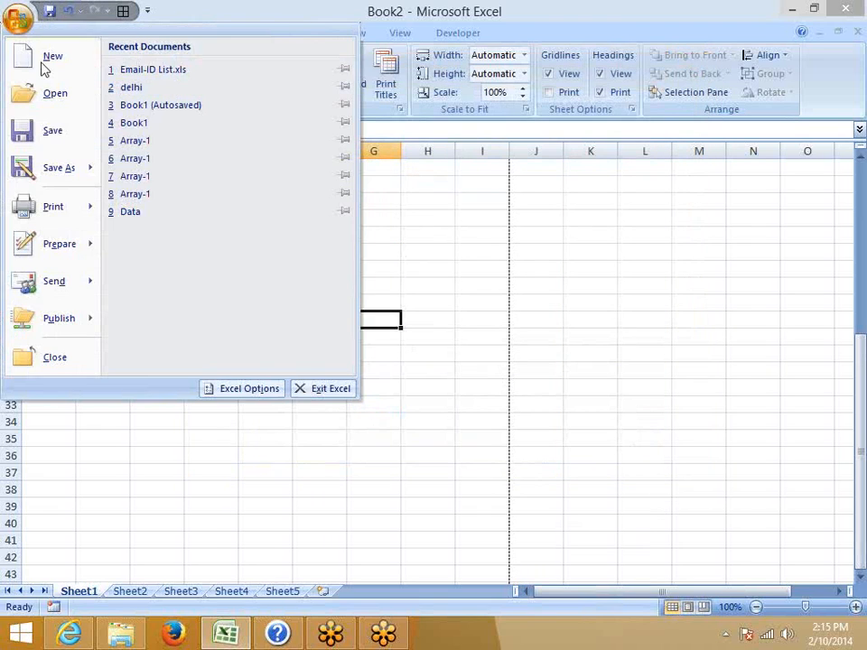
pyautogui.click(258, 397)
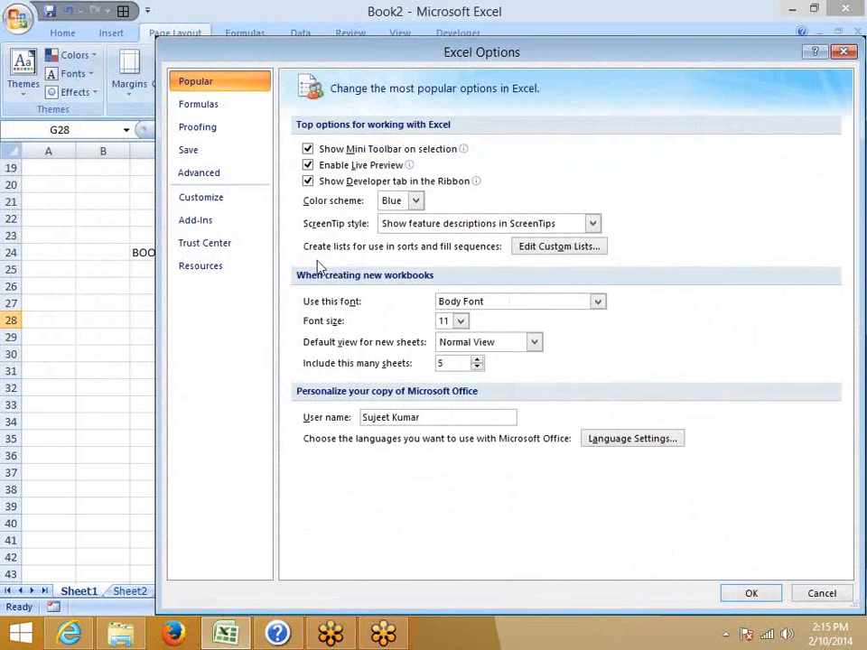
pyautogui.click(207, 152)
pyautogui.click(472, 154)
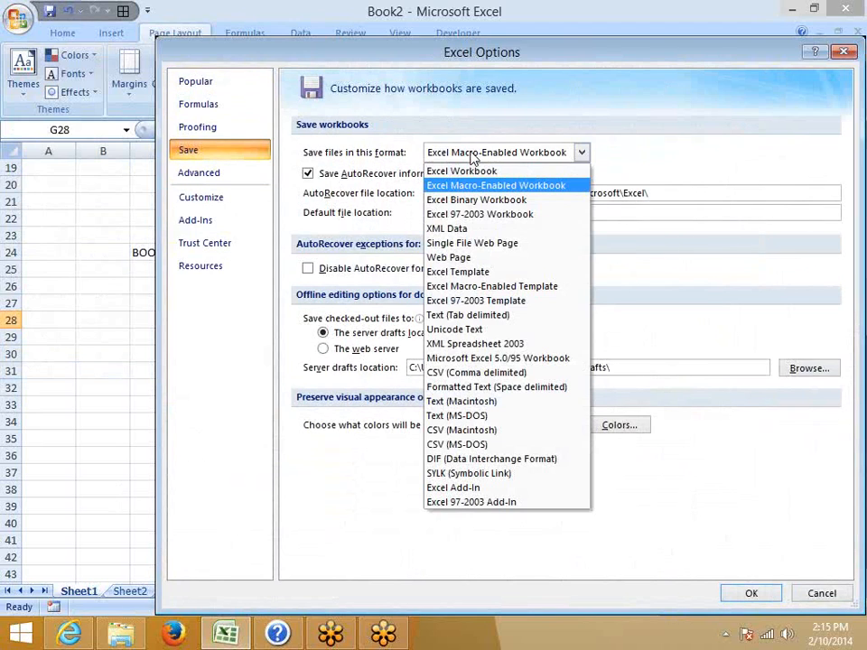
pyautogui.click(629, 141)
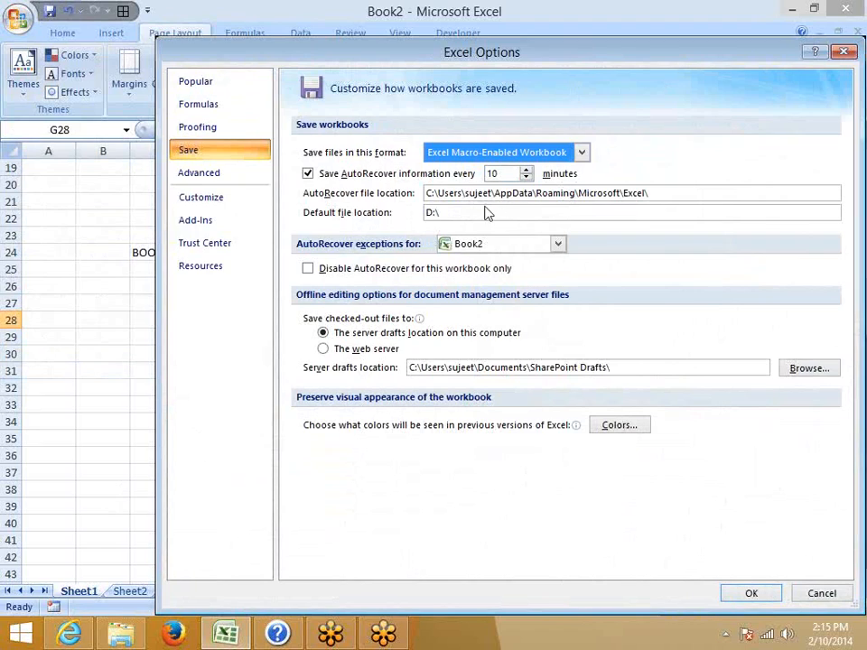
pyautogui.moveTo(430, 213); pyautogui.dragTo(407, 213)
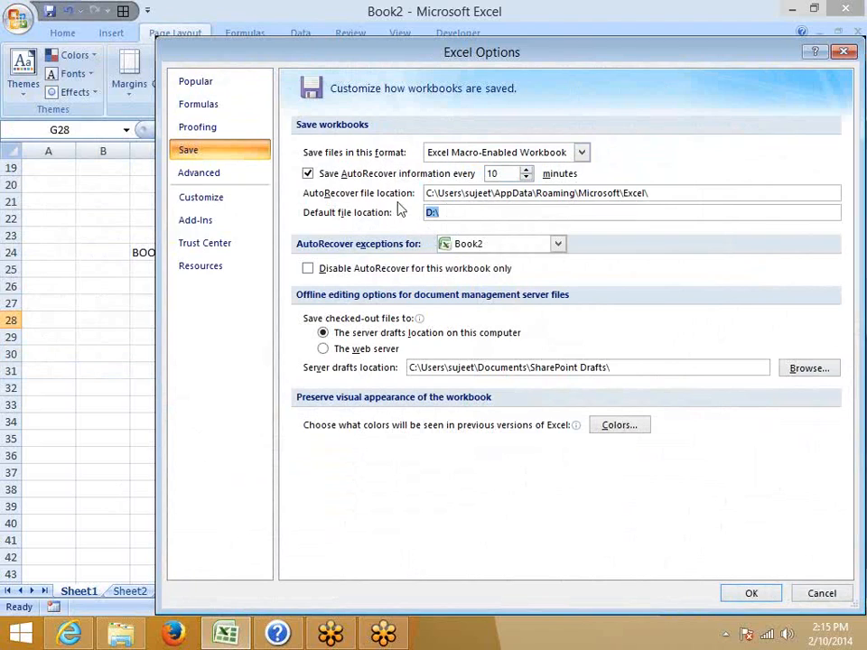
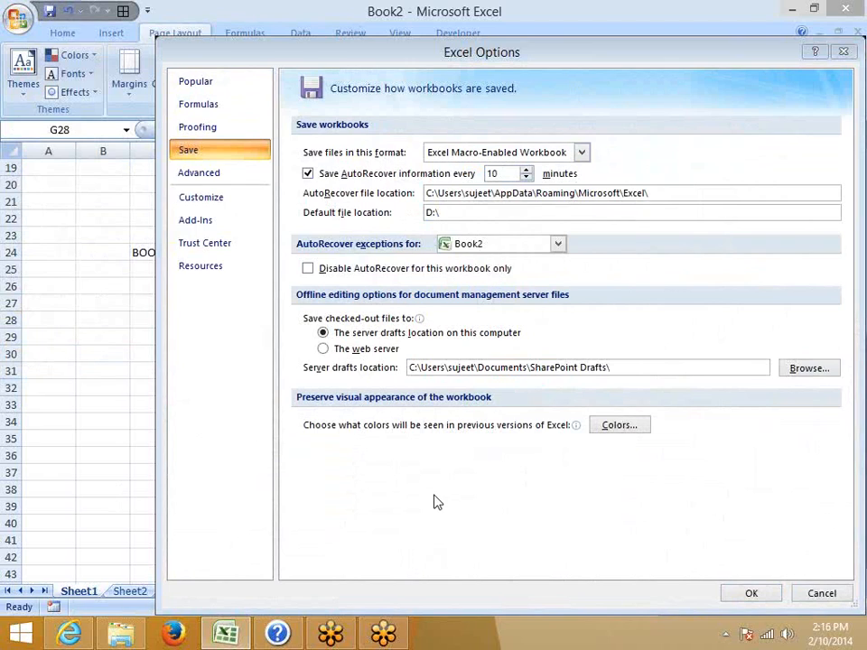
pyautogui.click(52, 408)
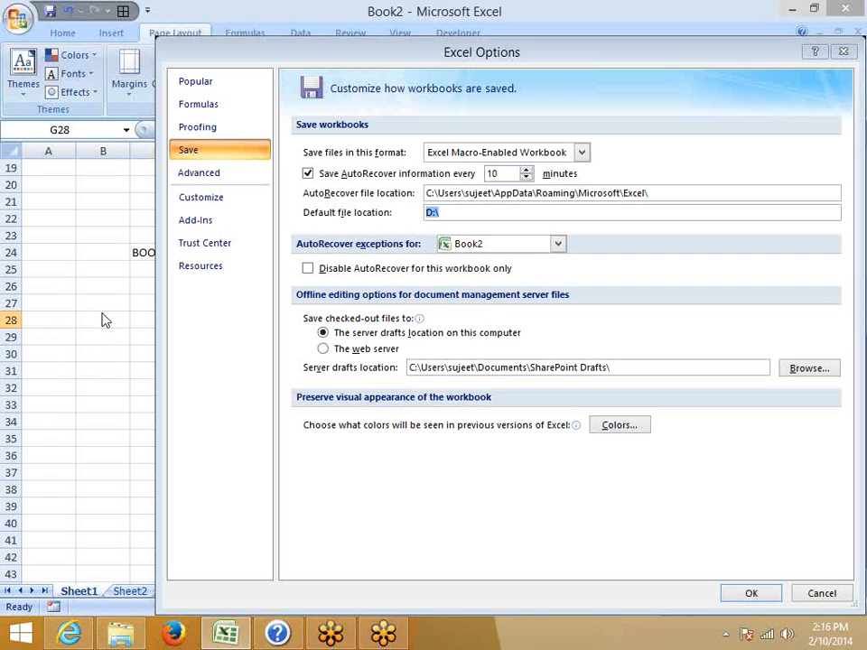
pyautogui.click(819, 594)
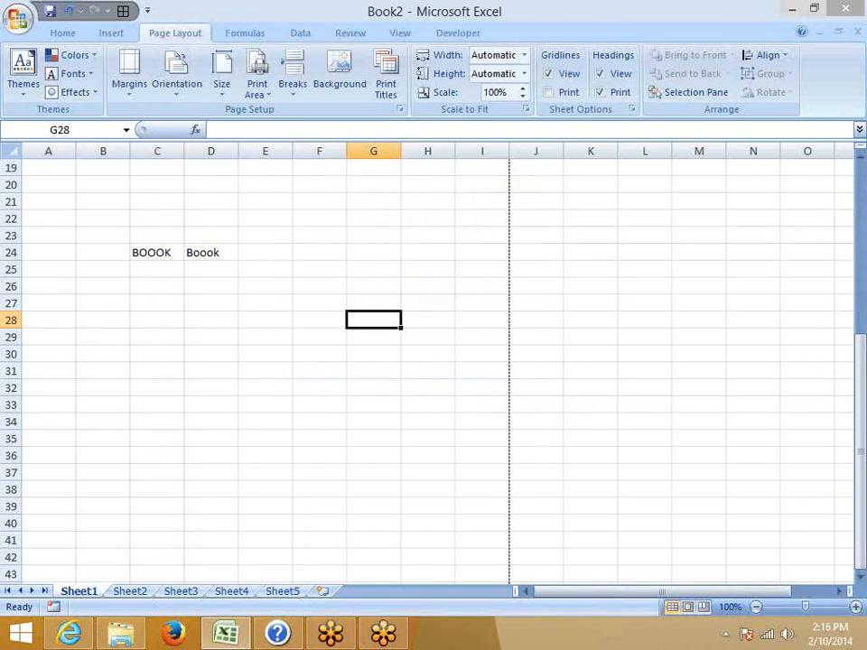
# Force Microsoft Office Excel to end through Task Manager and close Task Manager
pyautogui.hotkey('ctrl', 'shift', 'Escape')
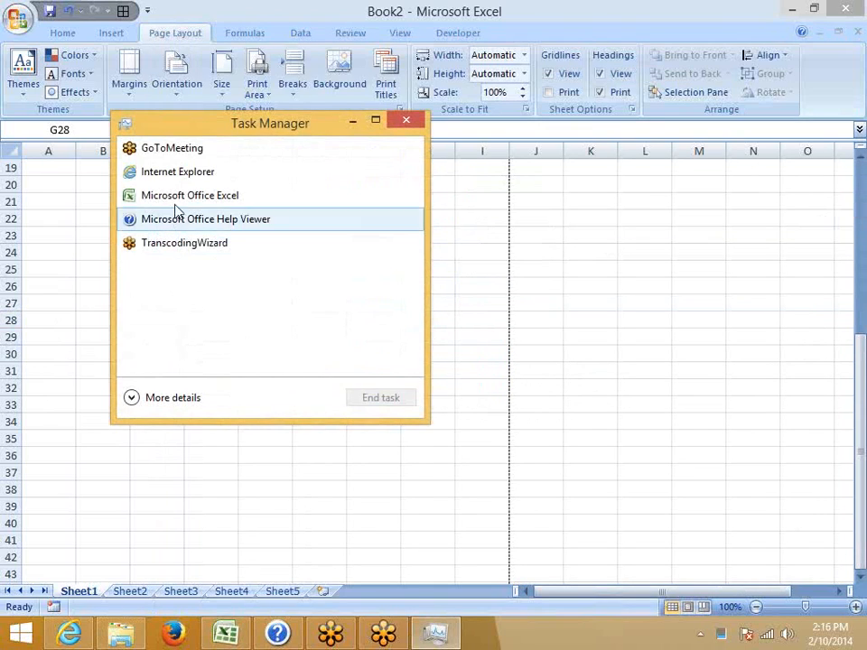
pyautogui.click(180, 194)
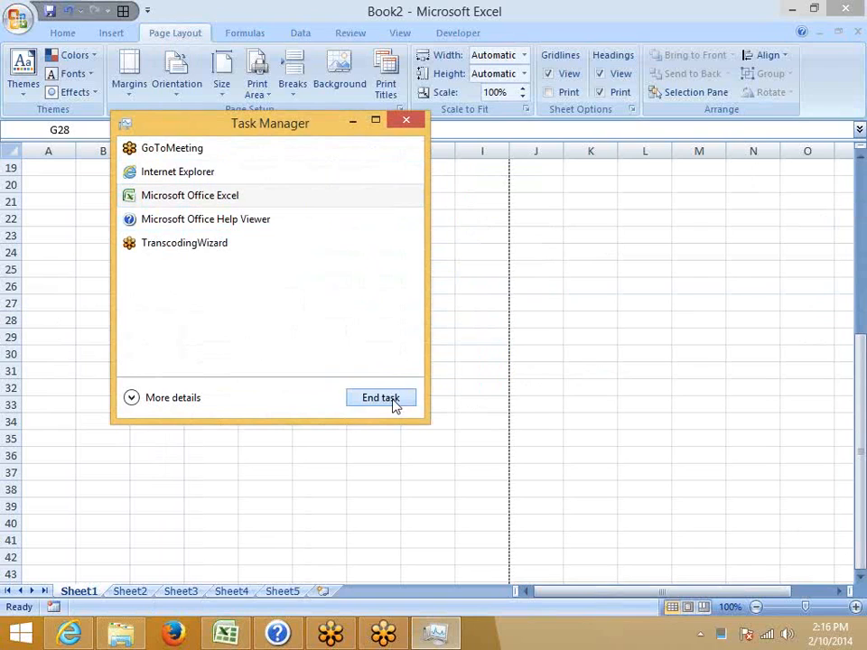
pyautogui.click(380, 398)
pyautogui.click(411, 123)
# Search for and start Excel 2007, open the AutoRecover version of Book2 and dismiss the document recovery list
pyautogui.moveTo(72, 637)
pyautogui.press('super')
pyautogui.scroll(-3, 195, 629)
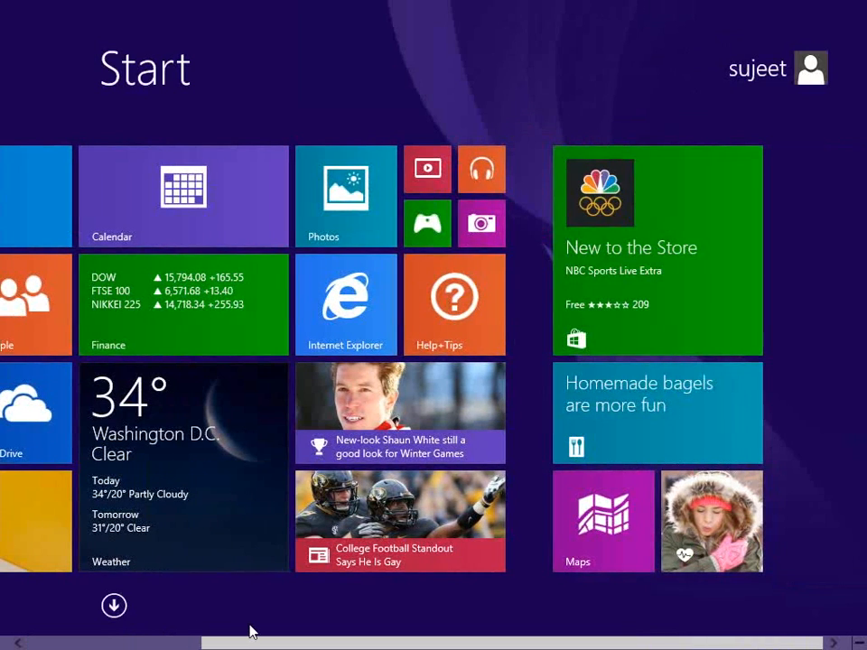
pyautogui.write('w')
pyautogui.press('BackSpace')
pyautogui.press('BackSpace')
pyautogui.write('excel 2007')
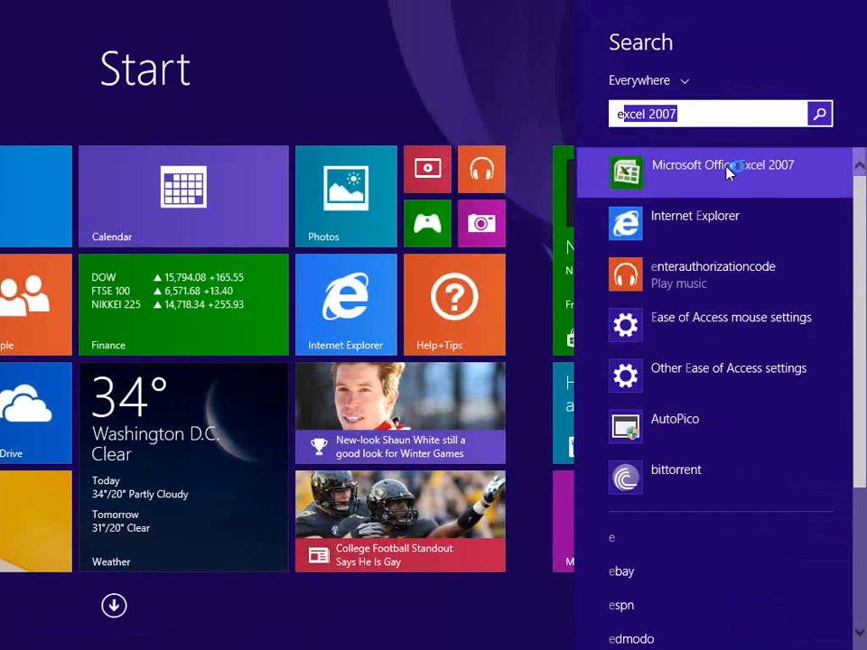
pyautogui.click(728, 168)
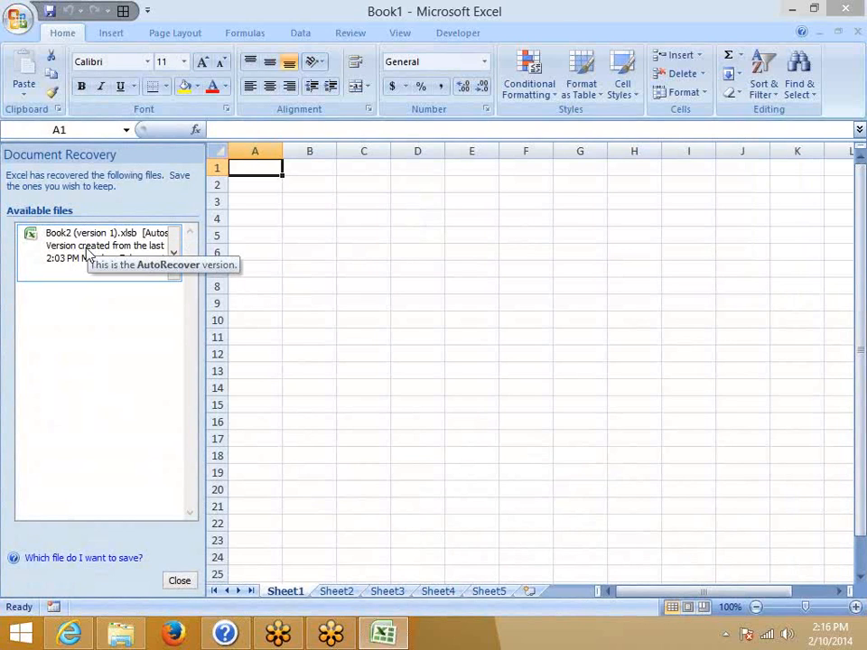
pyautogui.click(88, 255)
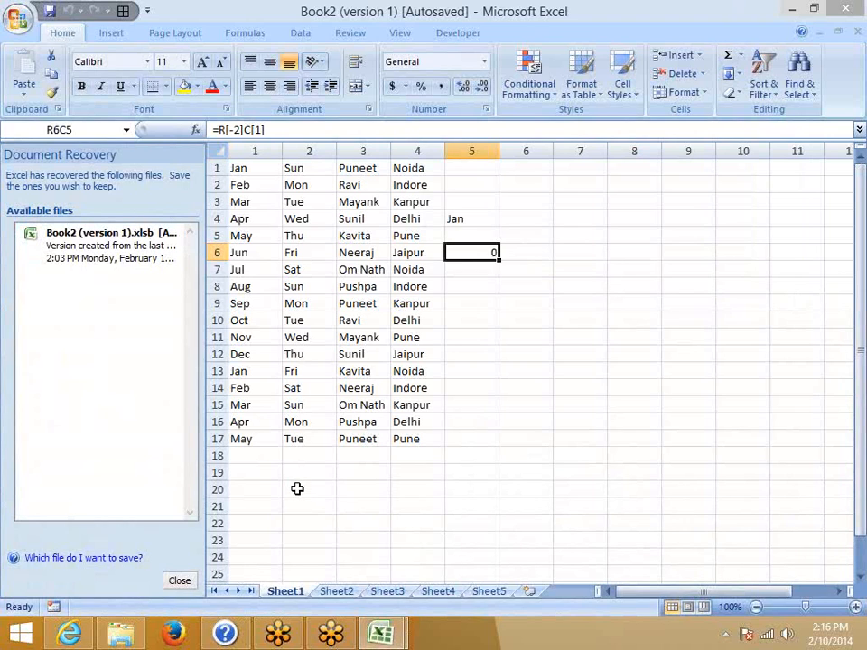
pyautogui.click(183, 581)
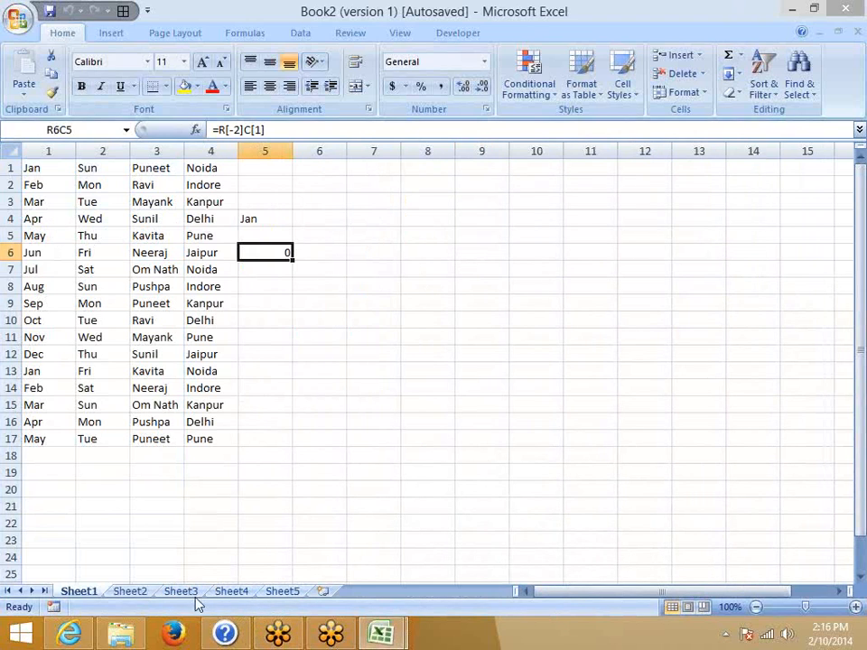
# In the save options, disable AutoRecover for Book2 (version 1).xlsb and for Book1
pyautogui.click(17, 19)
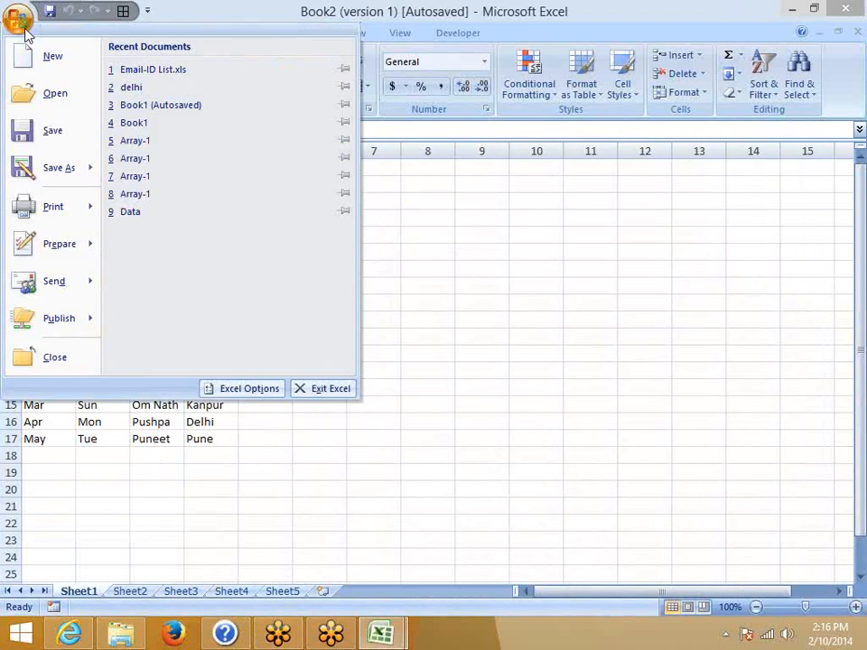
pyautogui.click(227, 392)
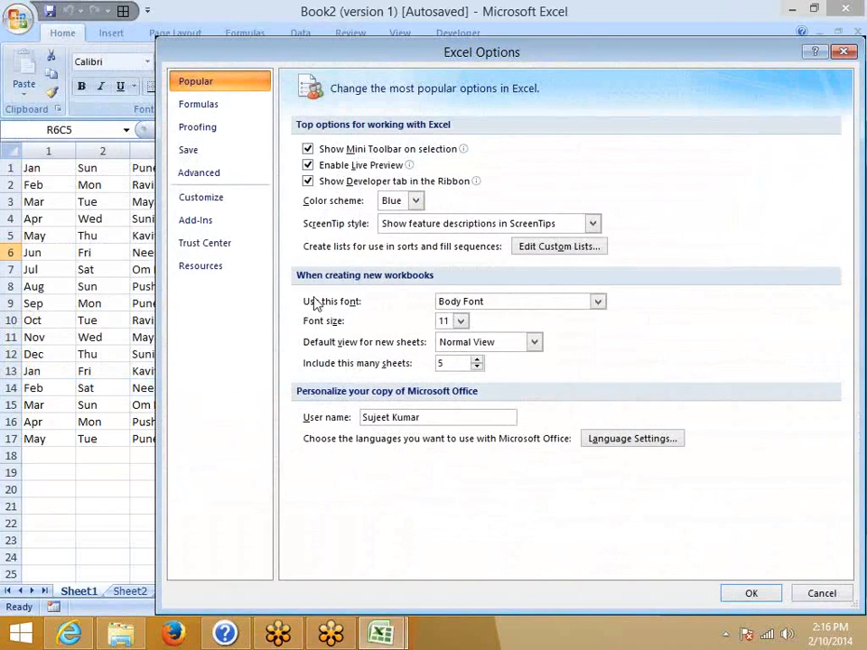
pyautogui.click(197, 154)
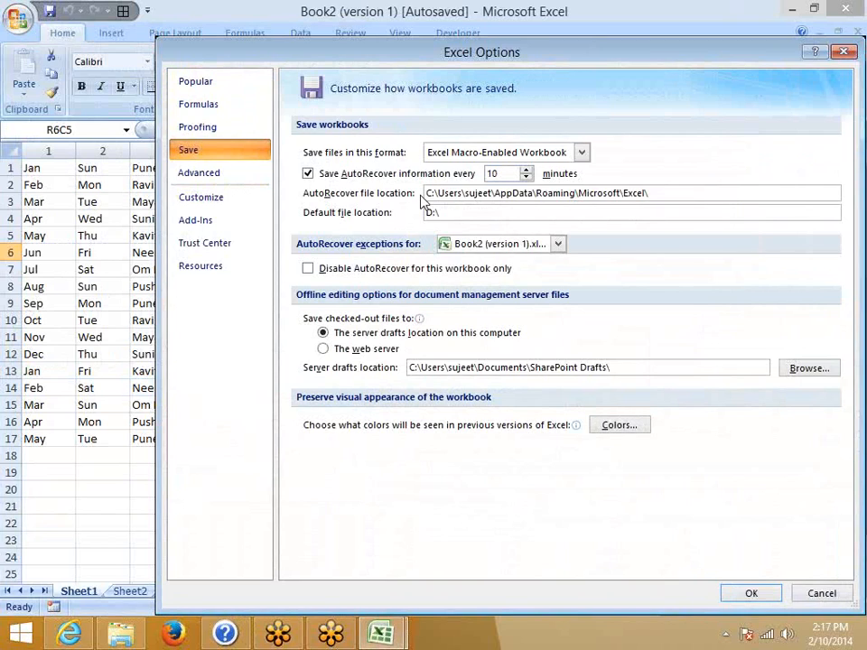
pyautogui.click(309, 268)
pyautogui.click(452, 243)
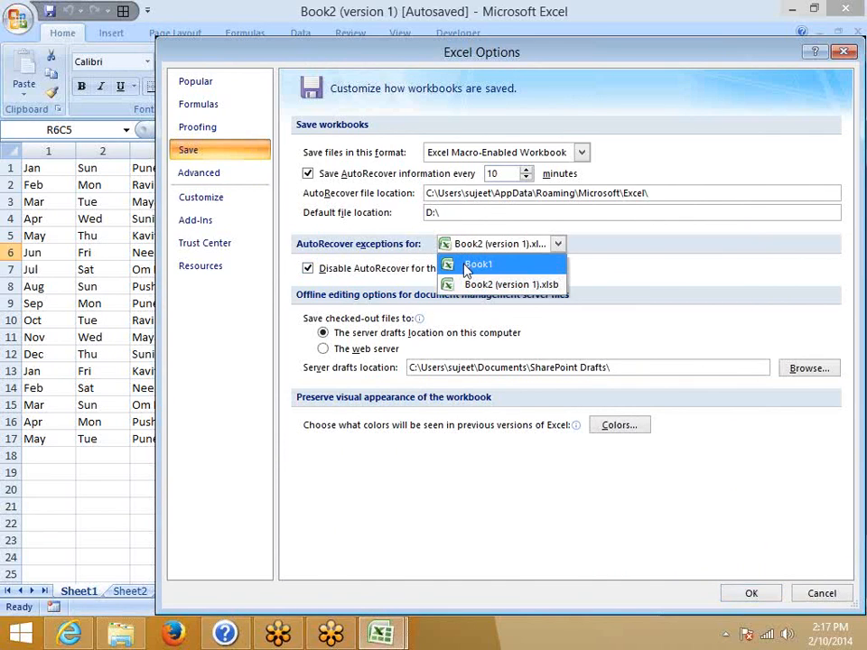
pyautogui.click(466, 265)
pyautogui.click(307, 269)
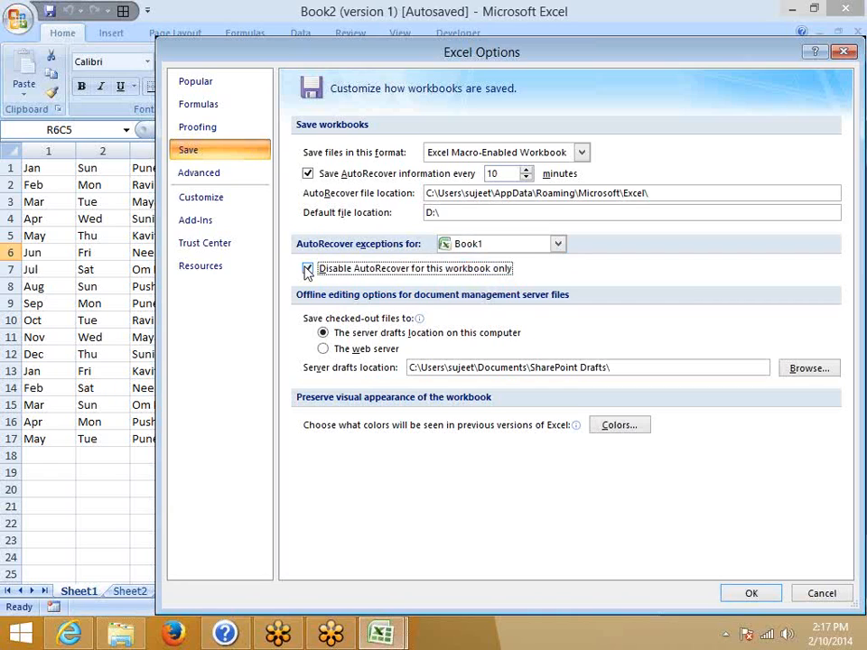
# Turn AutoRecover back on for Book2 (version 1).xlsb and Book1 by clearing their exceptions
pyautogui.click(307, 269)
pyautogui.click(461, 244)
pyautogui.click(463, 280)
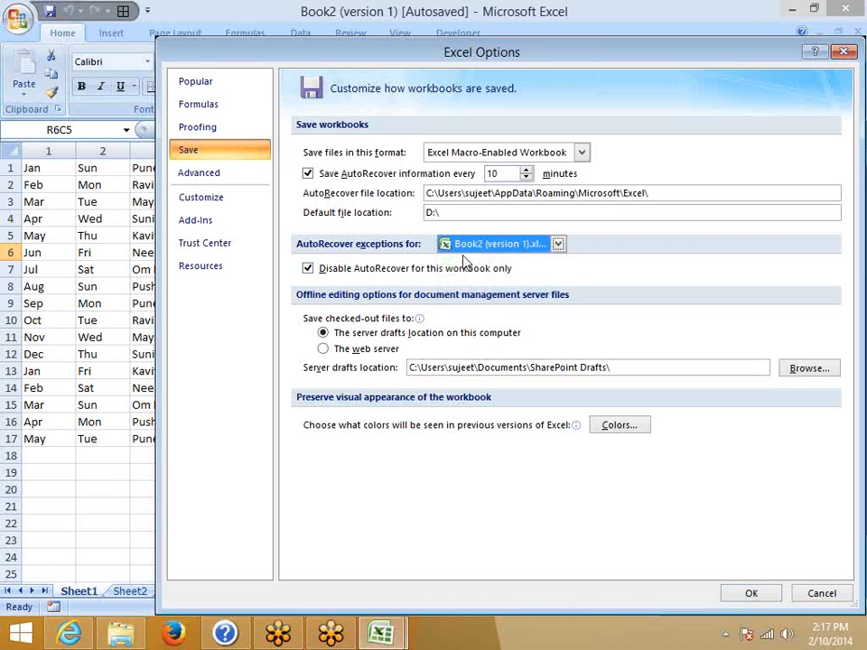
pyautogui.click(307, 270)
pyautogui.click(465, 244)
pyautogui.click(450, 266)
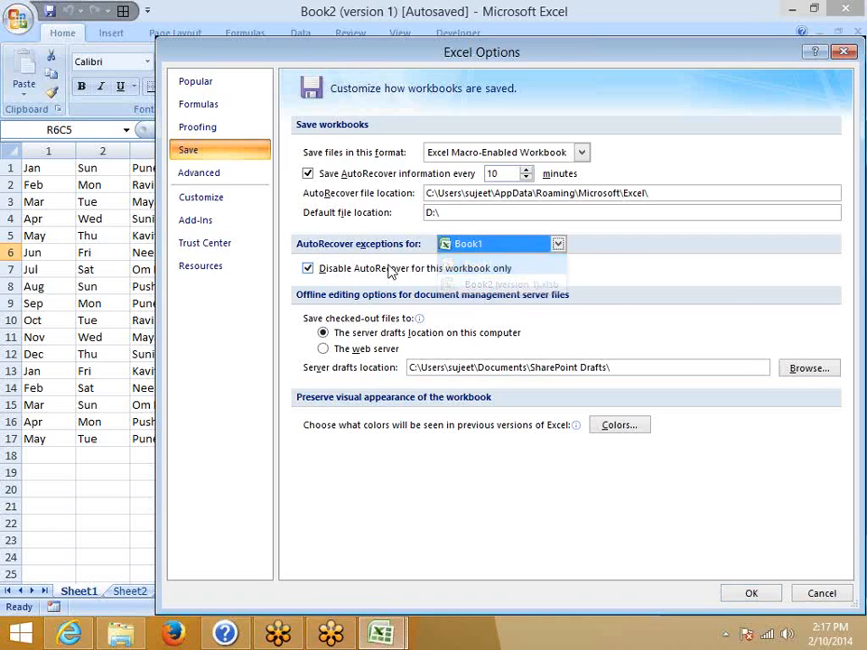
pyautogui.click(308, 269)
pyautogui.click(467, 247)
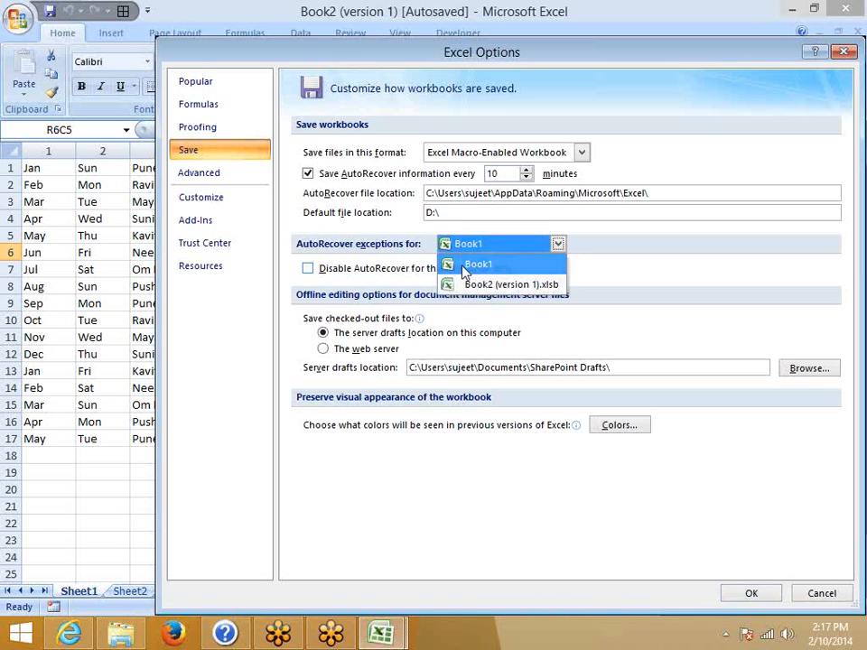
pyautogui.click(464, 264)
# Disable AutoRecover again for Book1 and Book2 (version 1).xlsb, and recheck the exception of each workbook
pyautogui.click(308, 269)
pyautogui.click(467, 245)
pyautogui.click(465, 285)
pyautogui.click(308, 268)
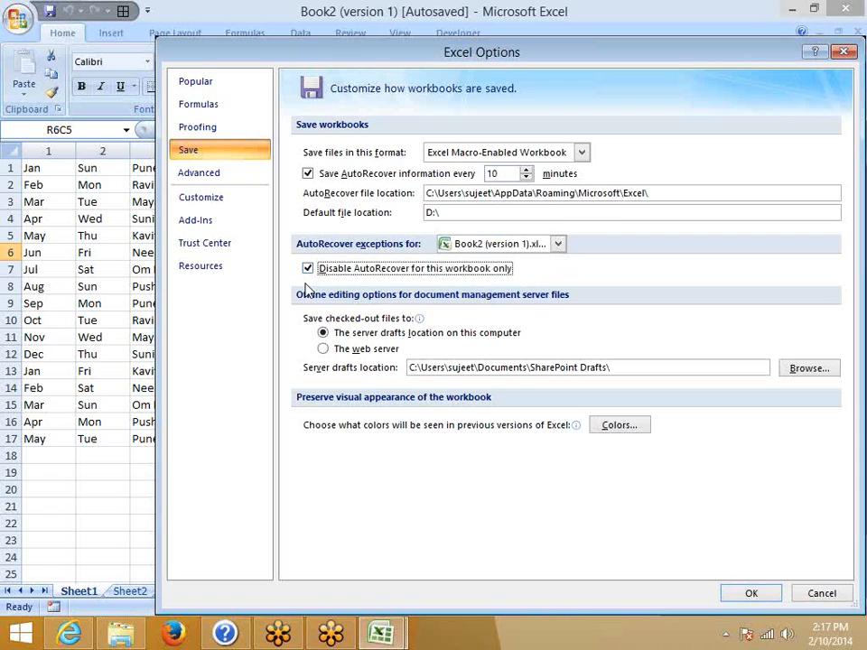
pyautogui.click(466, 244)
pyautogui.click(466, 265)
pyautogui.click(482, 244)
pyautogui.click(479, 285)
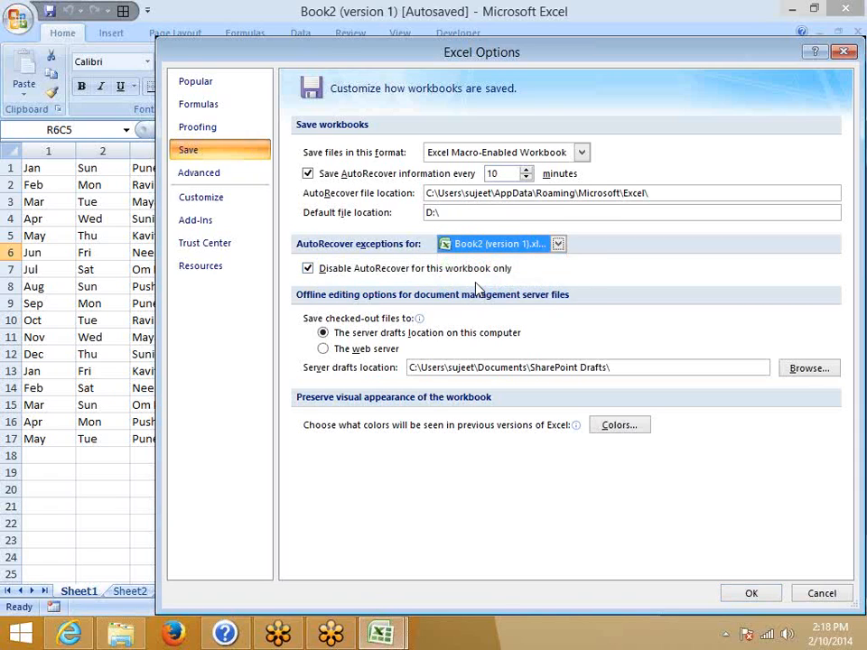
# In the advanced options, view the Enter direction choices, disable the fill handle and cell drag-and-drop, and apply the options
pyautogui.click(227, 180)
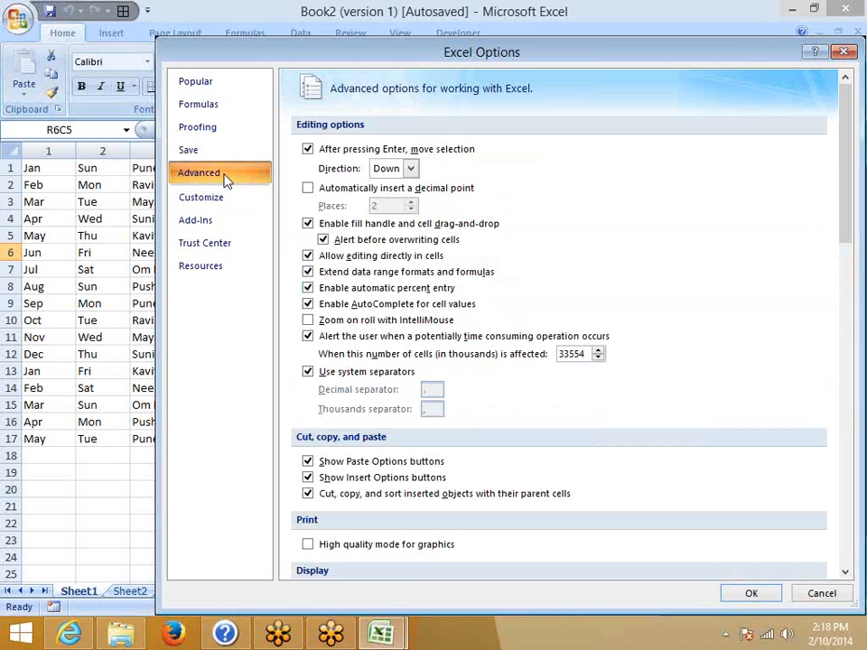
pyautogui.click(410, 169)
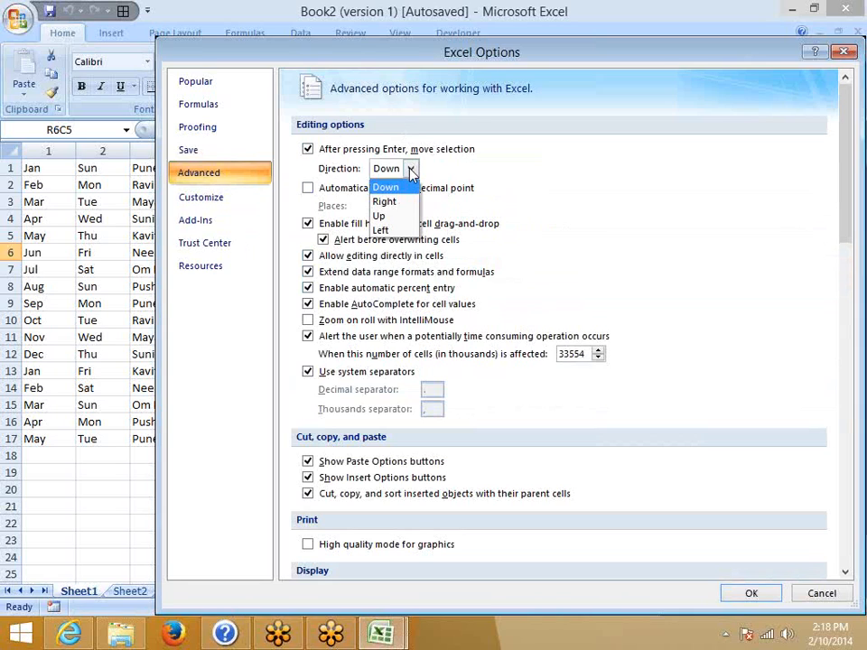
pyautogui.click(537, 194)
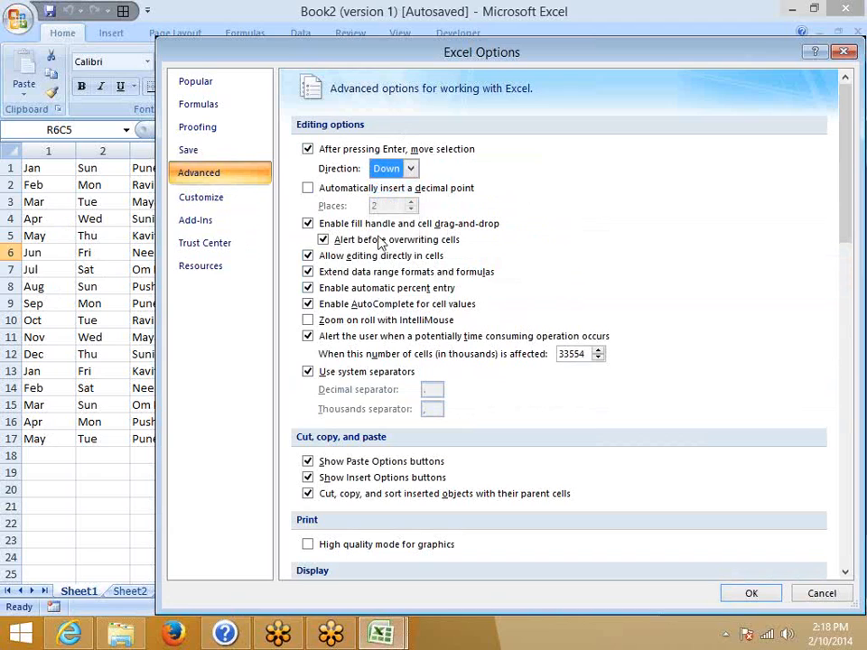
pyautogui.click(308, 224)
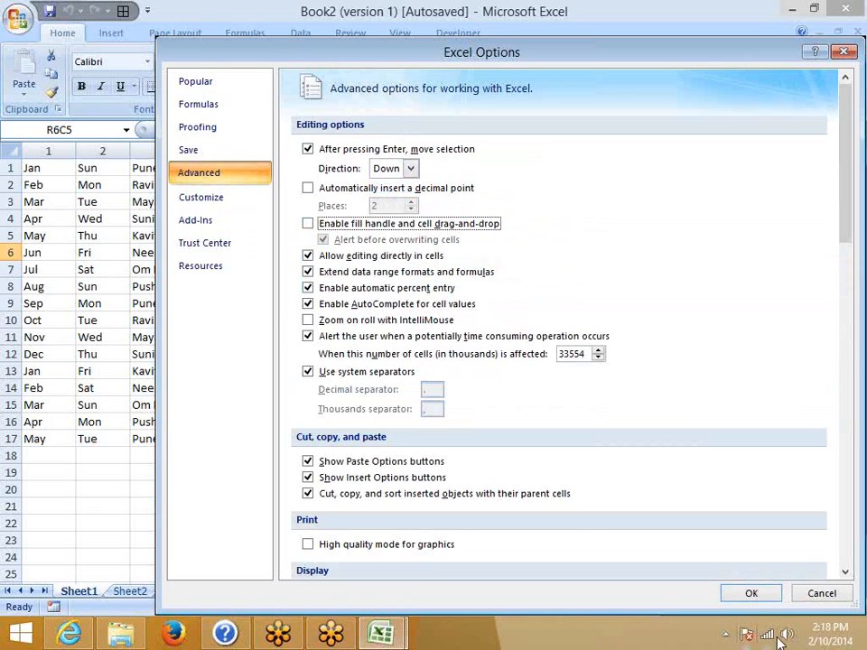
pyautogui.click(755, 594)
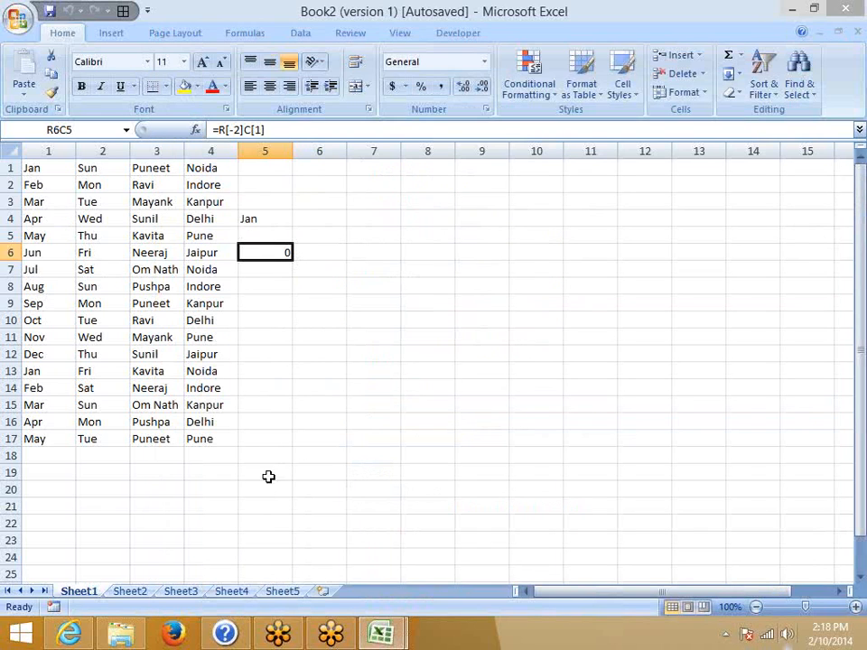
# In the advanced editing options, turn the fill handle and cell drag-and-drop back on
pyautogui.click(22, 20)
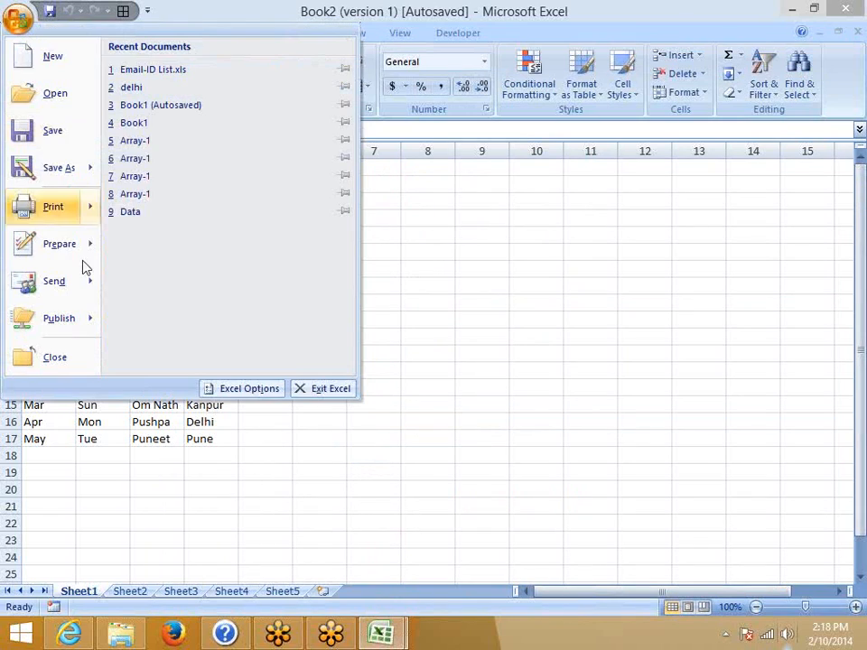
pyautogui.click(236, 390)
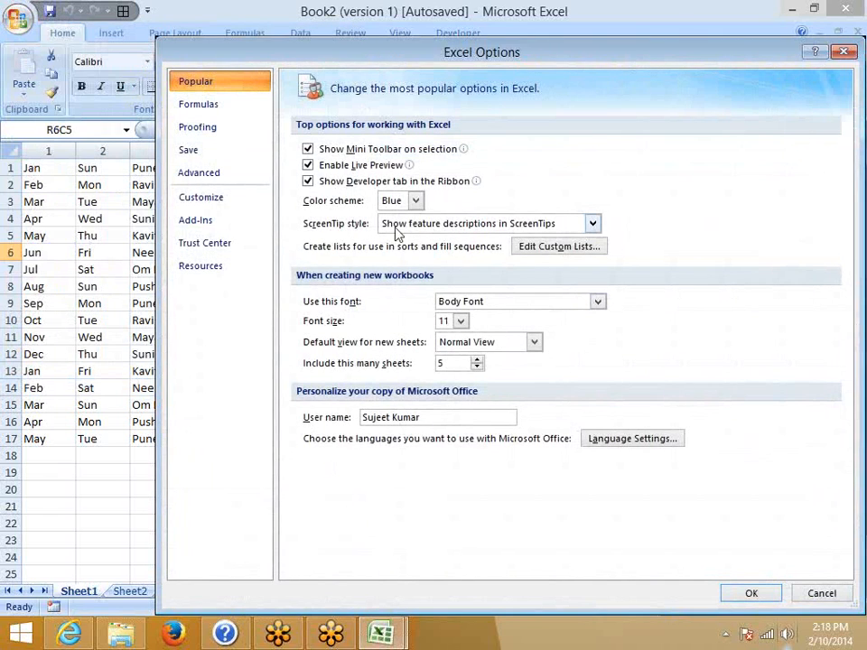
pyautogui.click(194, 129)
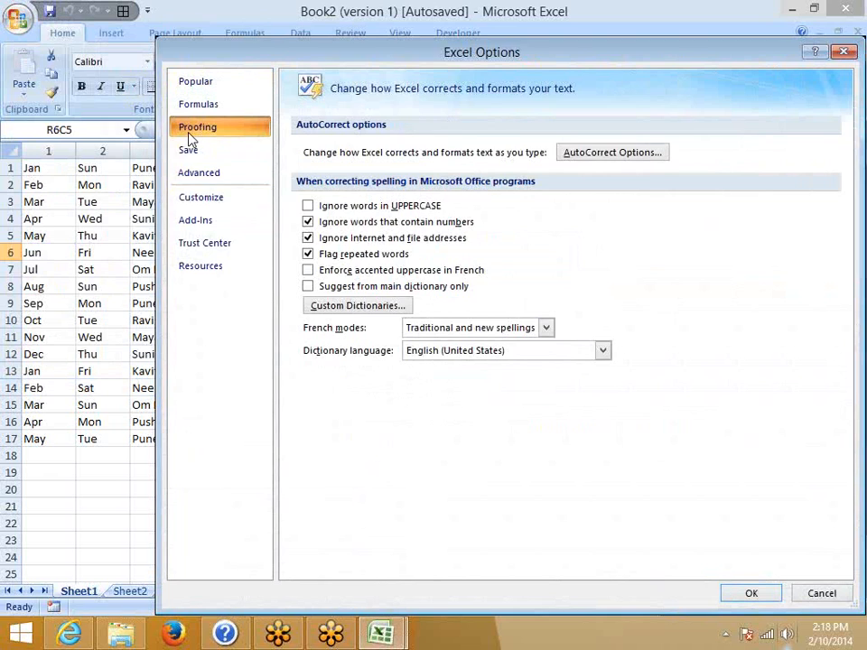
pyautogui.click(190, 150)
pyautogui.click(199, 172)
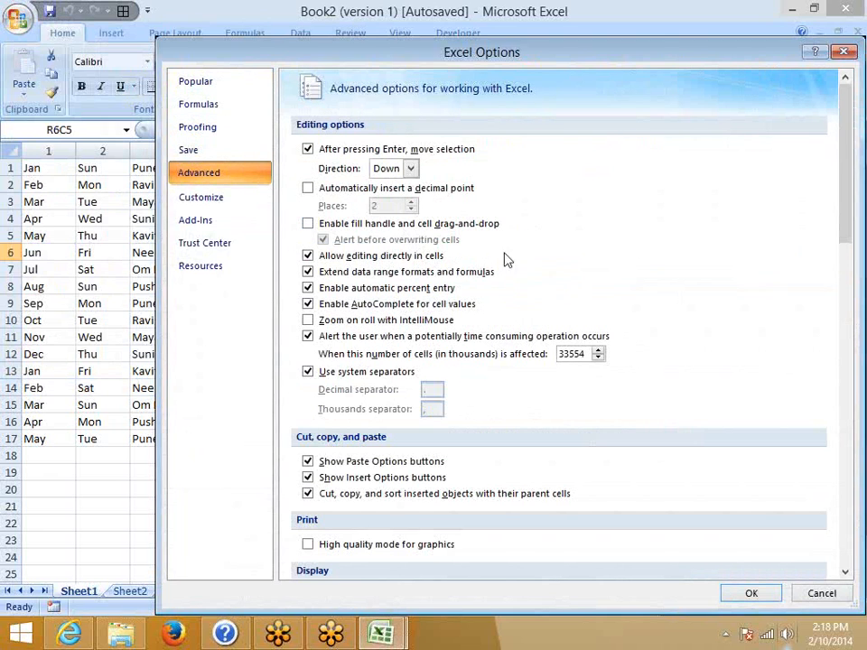
pyautogui.click(308, 224)
# In the advanced display options, turn off showing all windows in the Taskbar, apply the options, and check the Excel taskbar entry
pyautogui.scroll(-5, 391, 325)
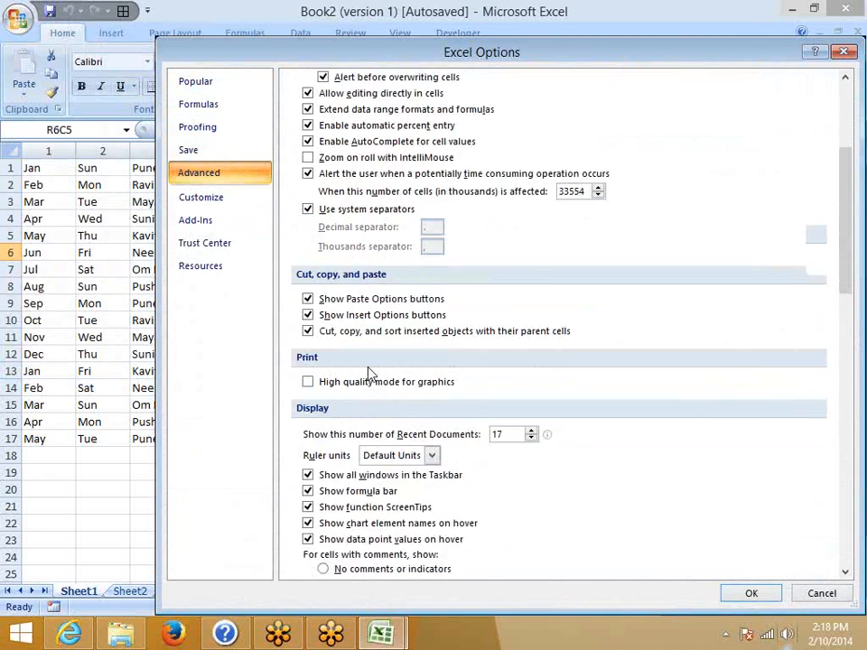
pyautogui.scroll(-1, 367, 376)
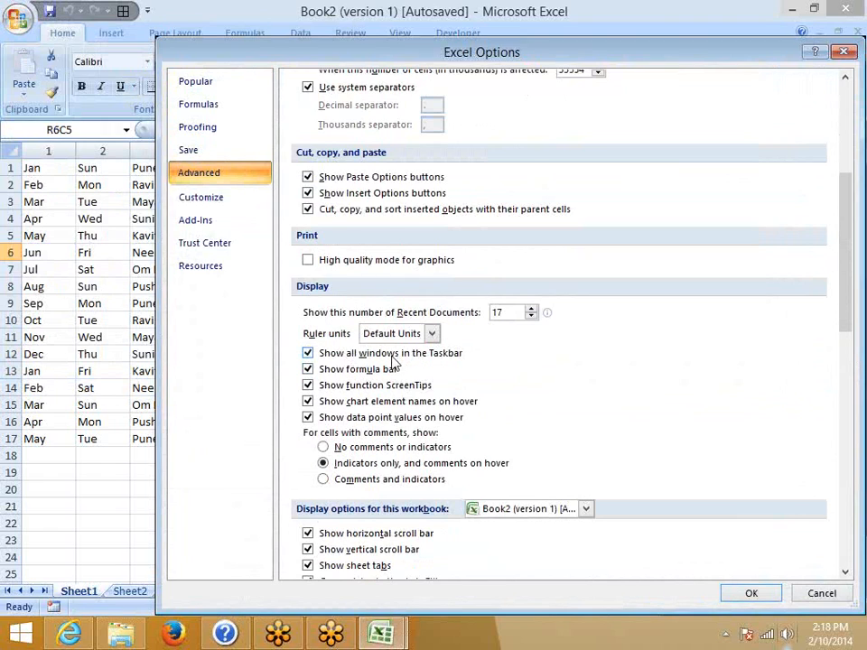
pyautogui.moveTo(380, 632)
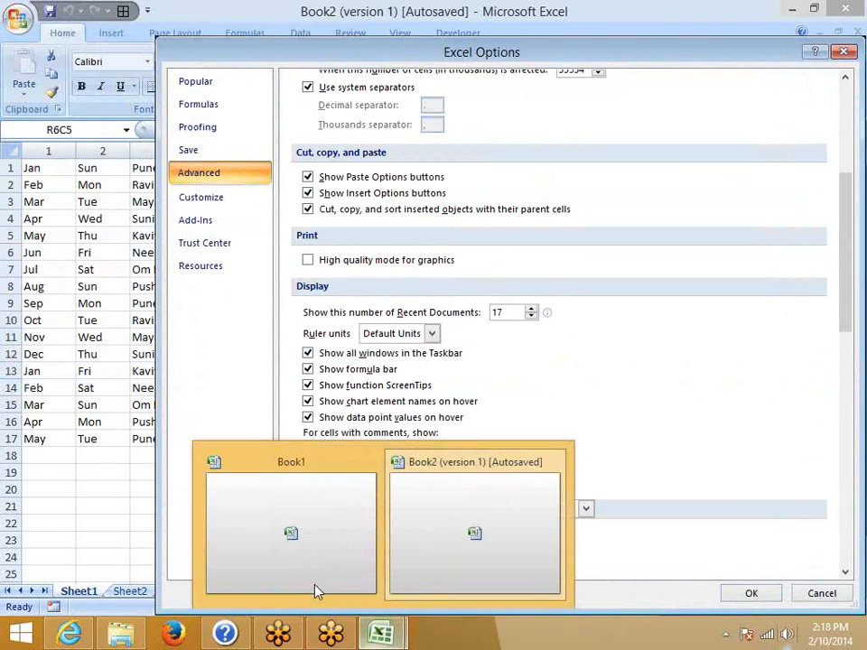
pyautogui.click(308, 354)
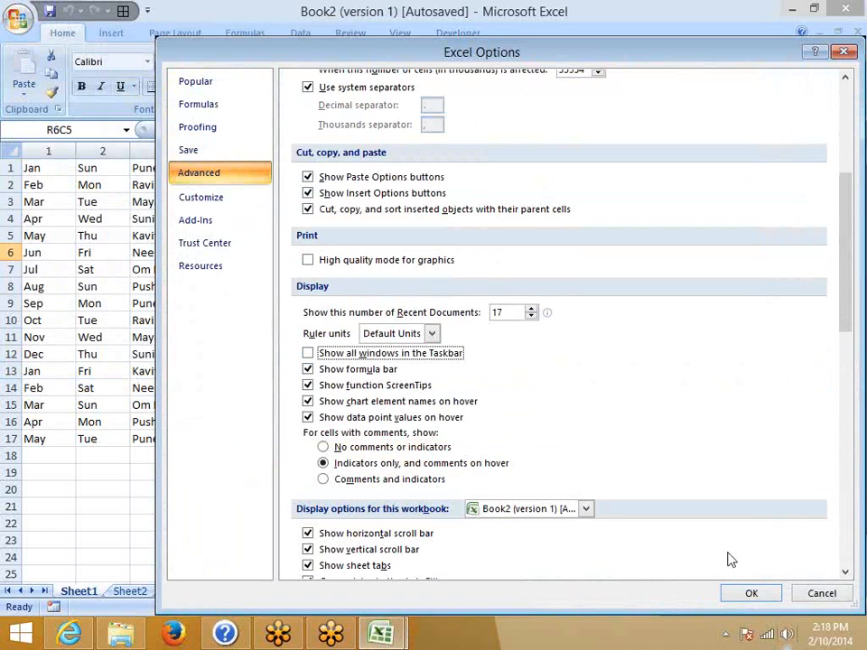
pyautogui.click(751, 594)
pyautogui.click(402, 641)
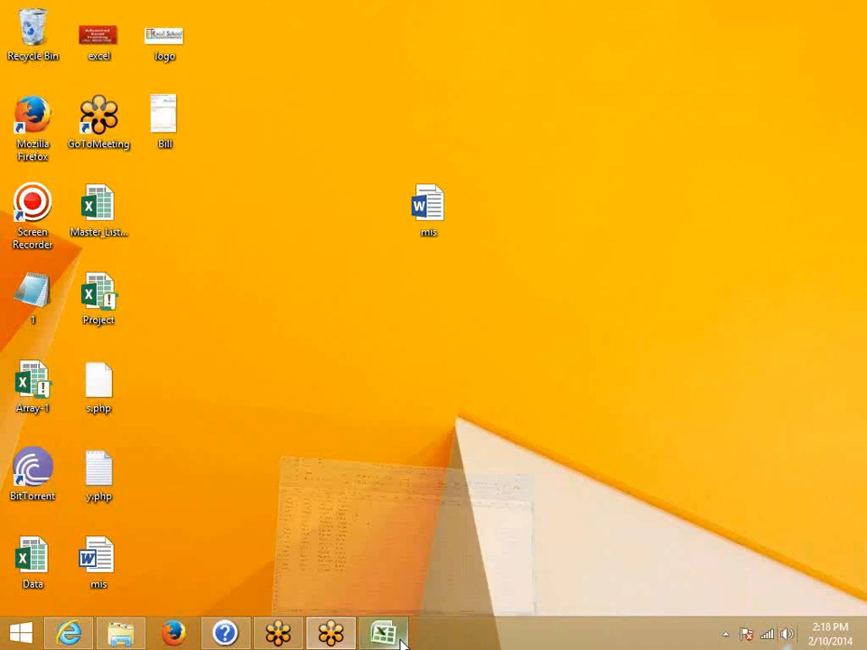
pyautogui.click(401, 637)
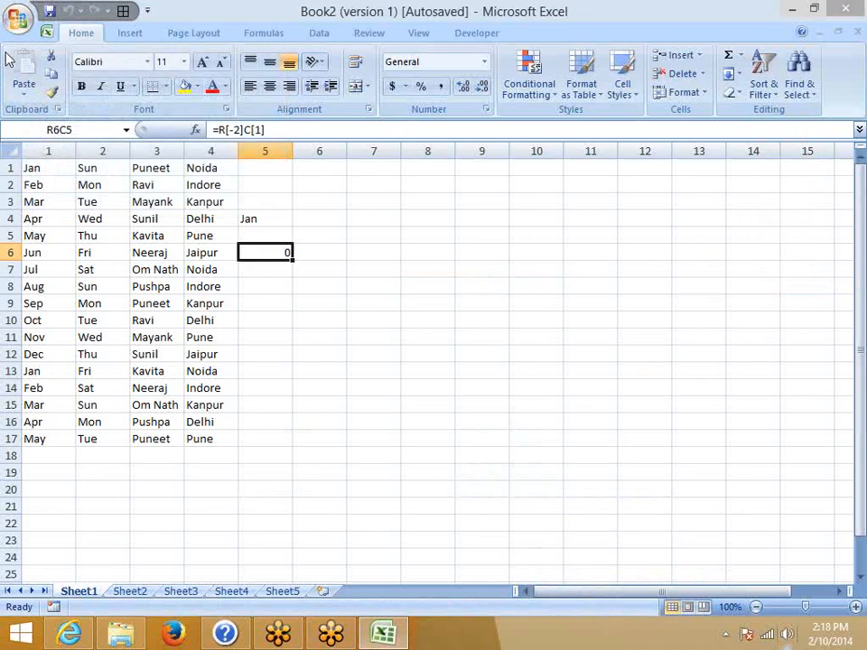
pyautogui.click(18, 30)
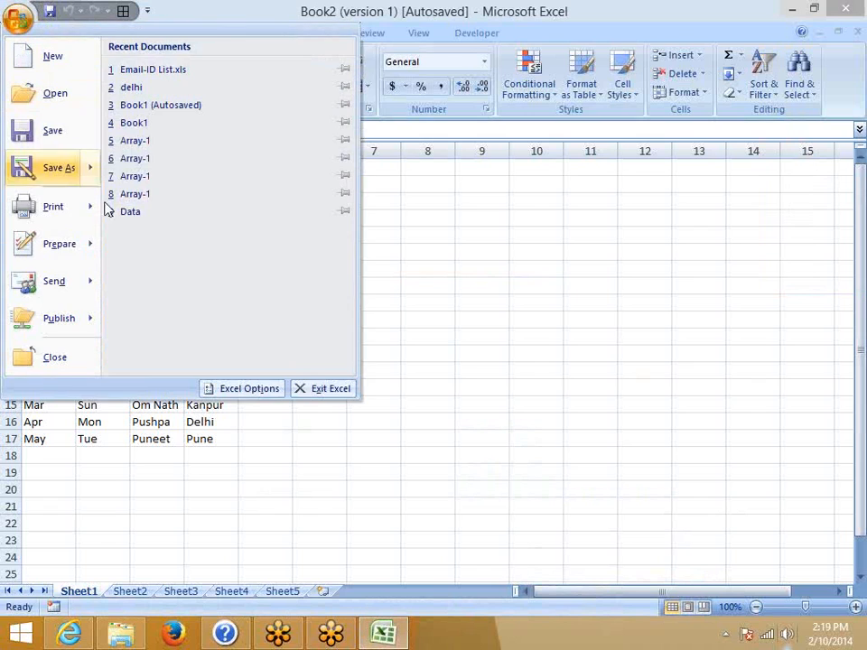
pyautogui.click(246, 387)
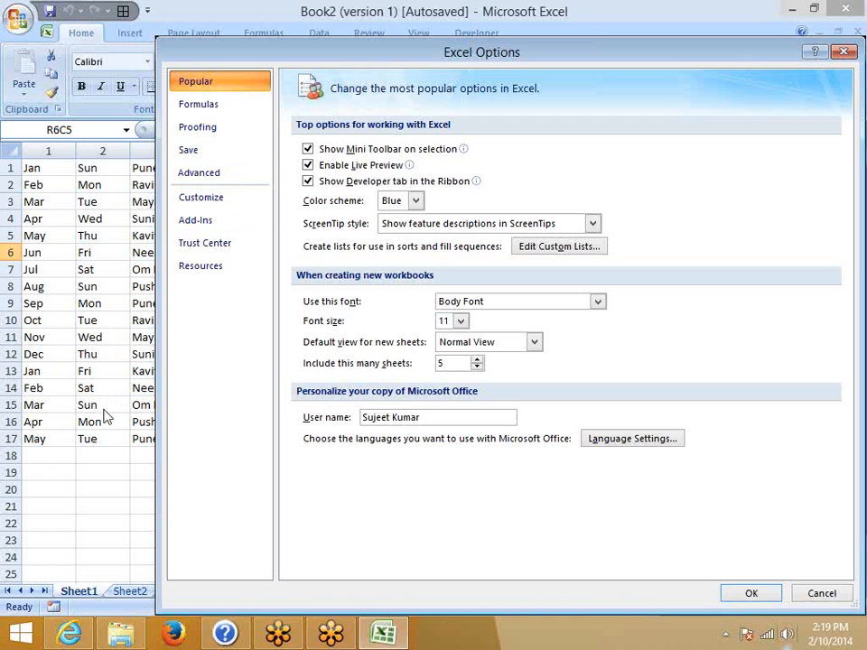
pyautogui.click(822, 593)
# Examine how the open workbooks are represented in the taskbar and the window switcher
pyautogui.click(384, 635)
pyautogui.click(383, 635)
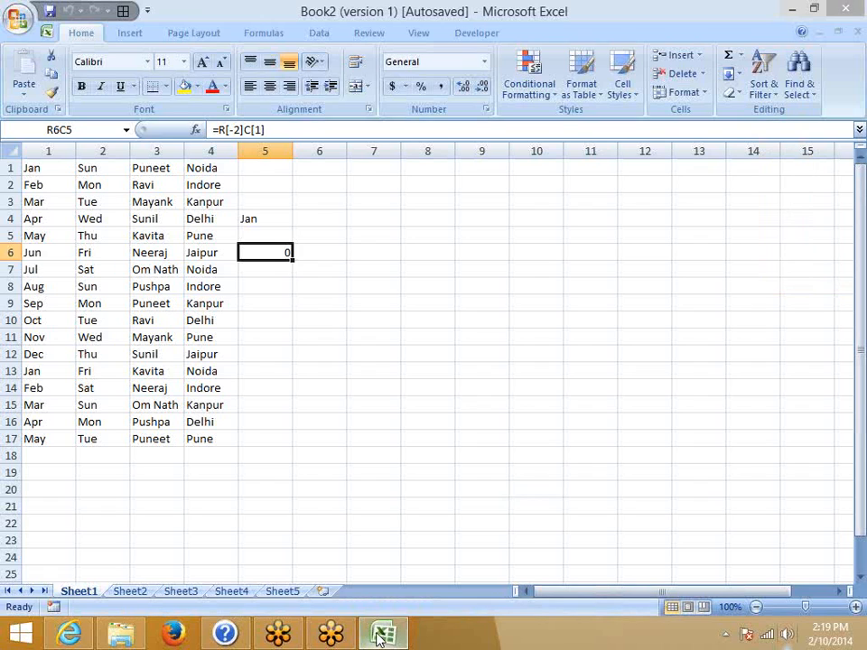
pyautogui.hotkey('alt', 'Tab')
pyautogui.hotkey('alt', 'Tab')
pyautogui.hotkey('alt', 'Tab')
pyautogui.hotkey('alt', 'Tab')
pyautogui.hotkey('alt', 'Tab')
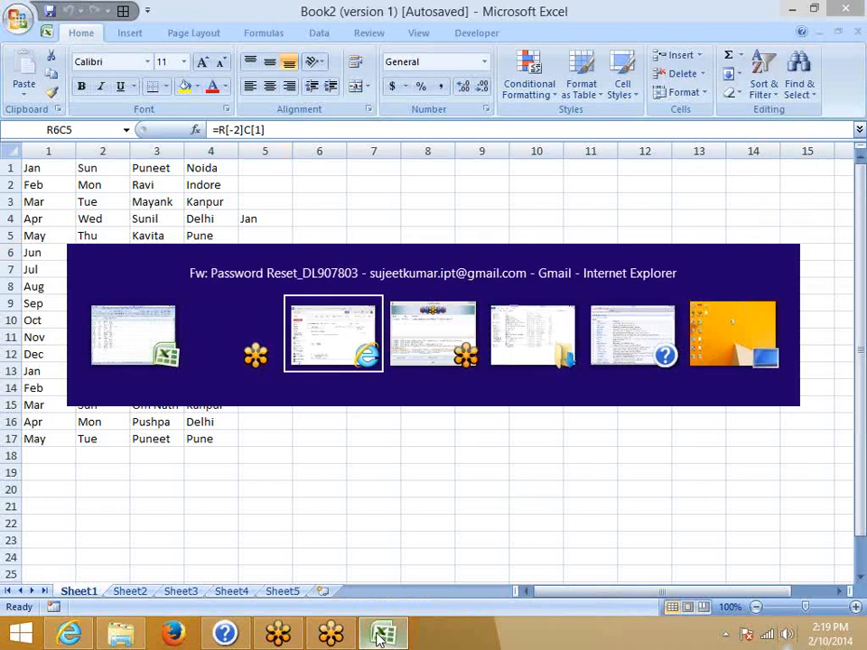
pyautogui.hotkey('alt', 'Tab')
pyautogui.hotkey('alt', 'Tab')
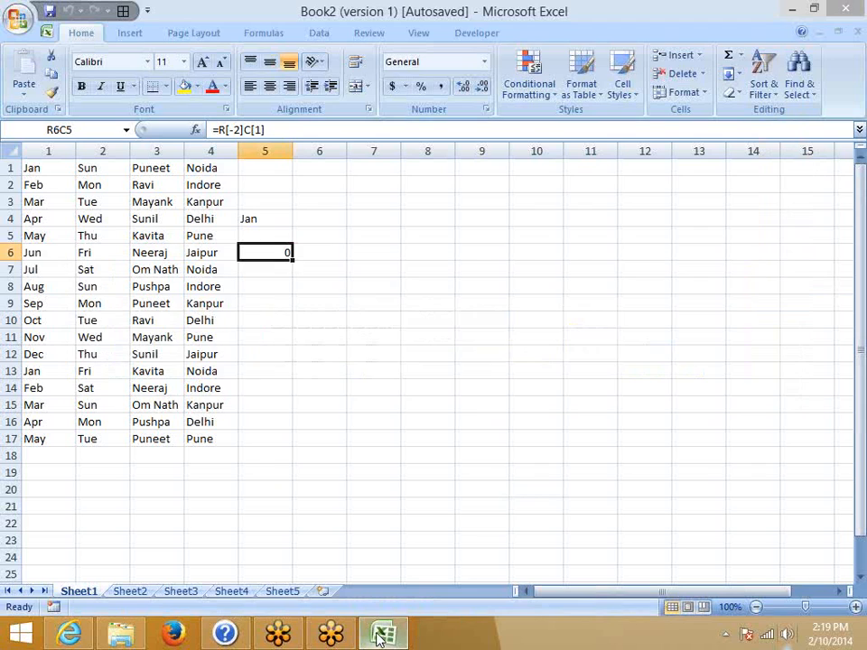
# Use Switch Windows to move between Book1 and Book2 (version 1), ending on Book2 (version 1)
pyautogui.click(423, 33)
pyautogui.click(730, 88)
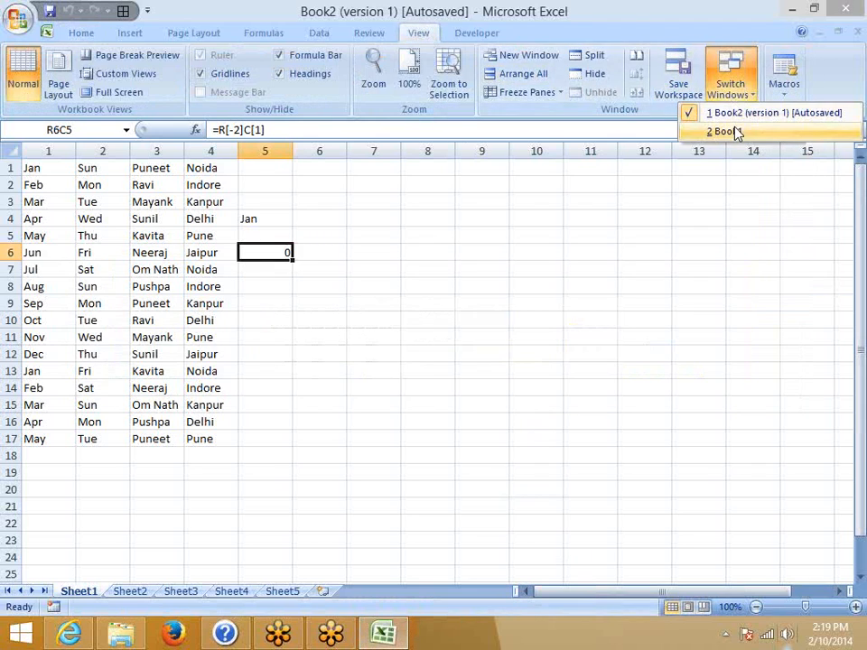
pyautogui.click(727, 132)
pyautogui.click(728, 91)
pyautogui.click(730, 130)
pyautogui.click(733, 97)
pyautogui.click(732, 113)
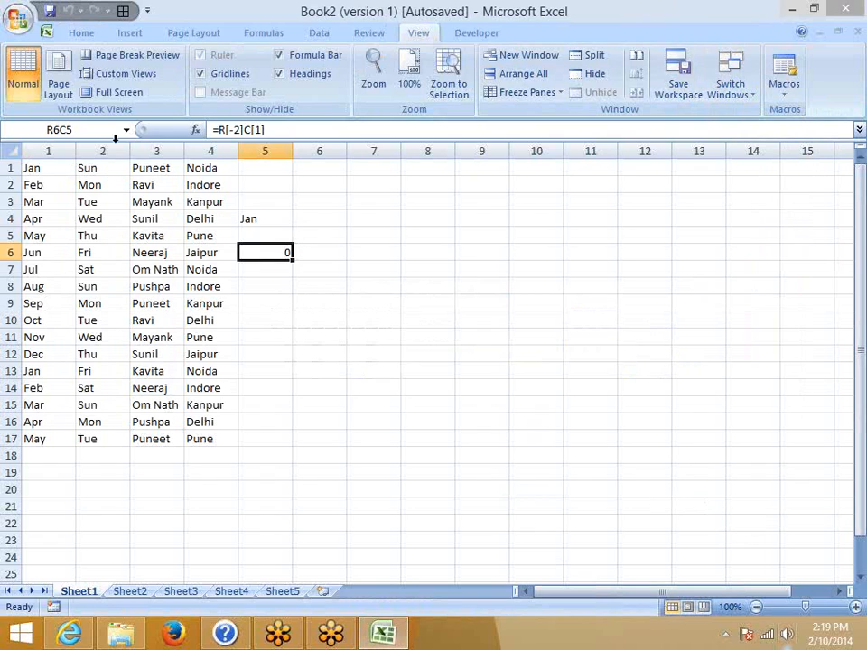
# In the Excel proofing options, enable ignoring words in UPPERCASE when correcting spelling
pyautogui.click(18, 24)
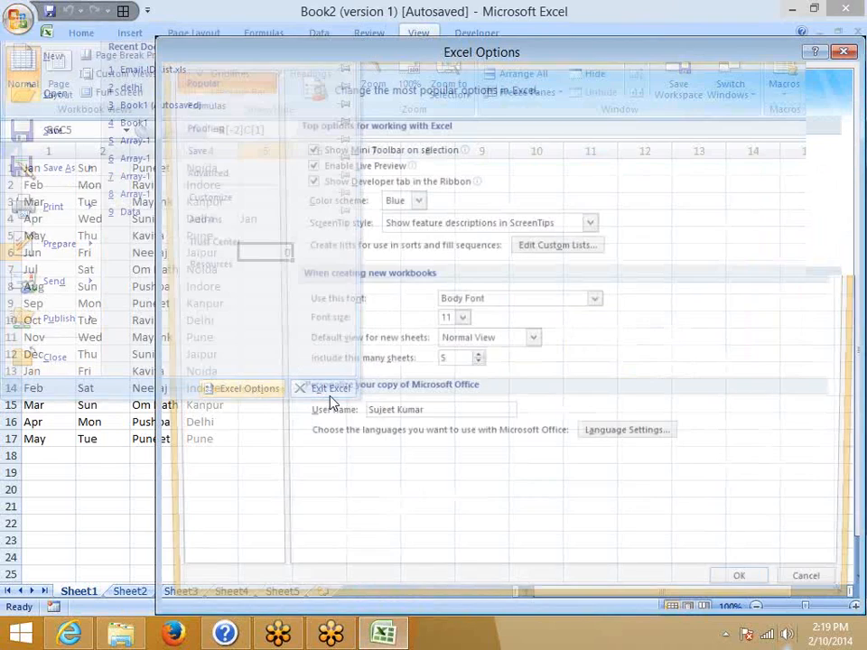
pyautogui.click(277, 390)
pyautogui.click(188, 128)
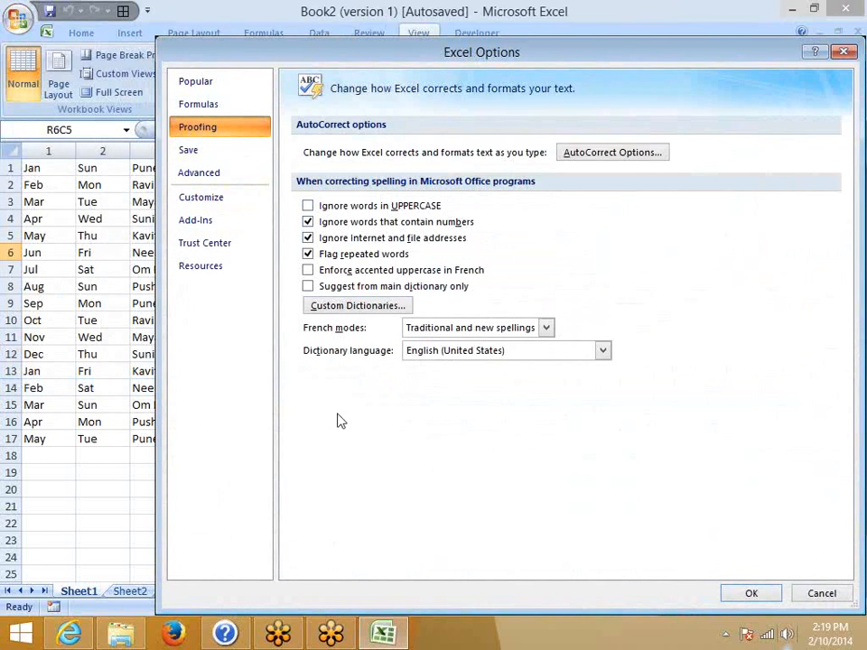
pyautogui.click(310, 207)
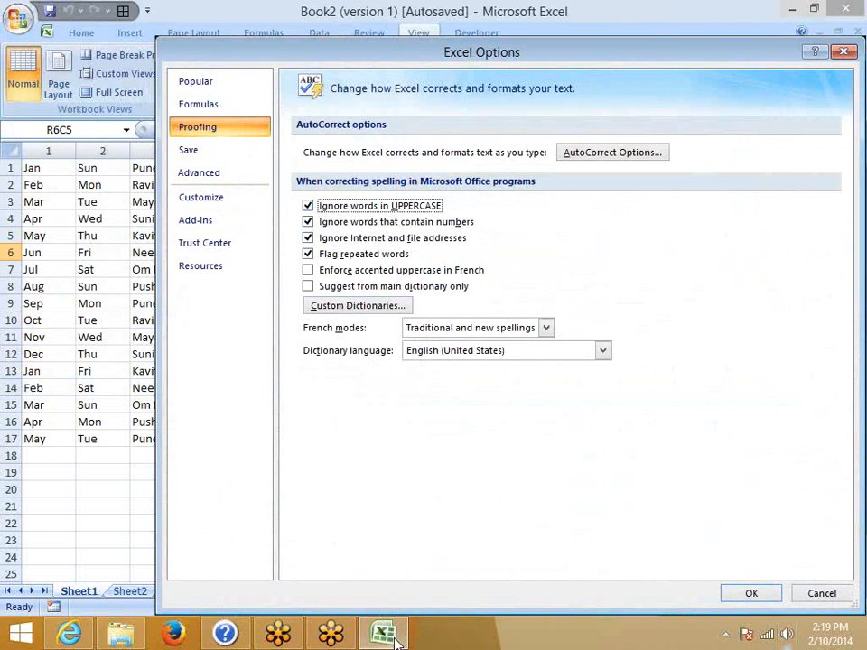
# In the advanced display options, turn showing all windows in the Taskbar back on
pyautogui.click(217, 156)
pyautogui.click(221, 174)
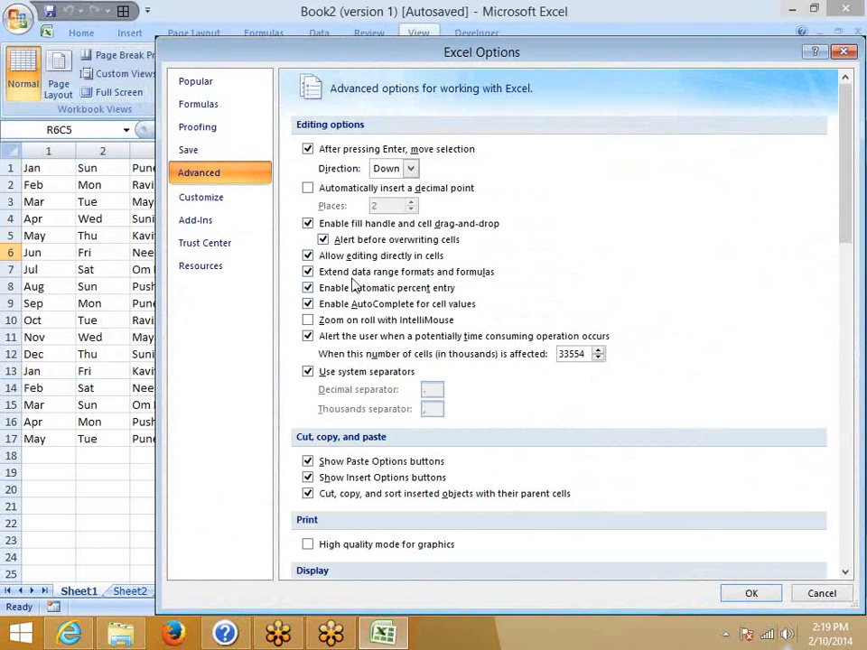
pyautogui.scroll(-3, 388, 446)
pyautogui.scroll(-3, 388, 447)
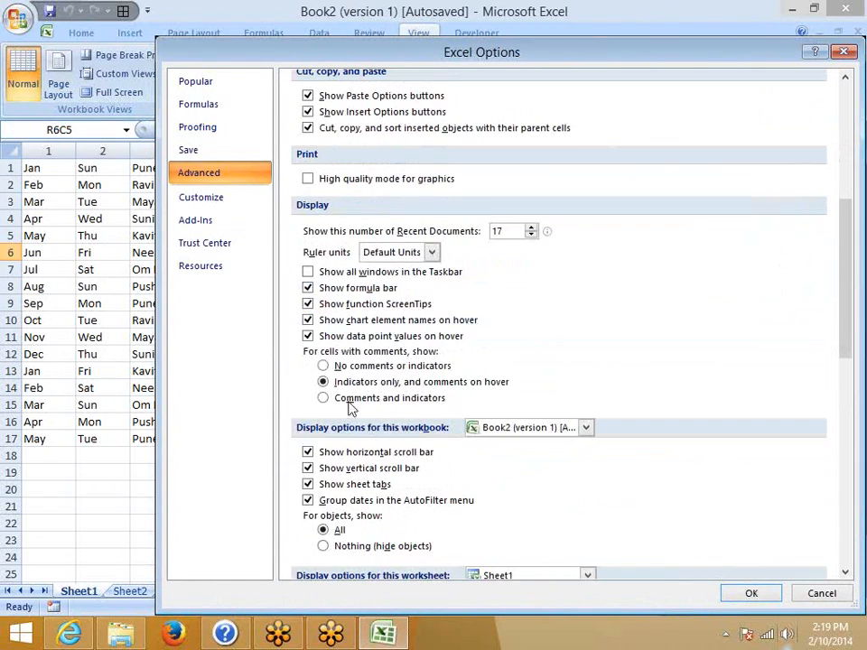
pyautogui.click(308, 273)
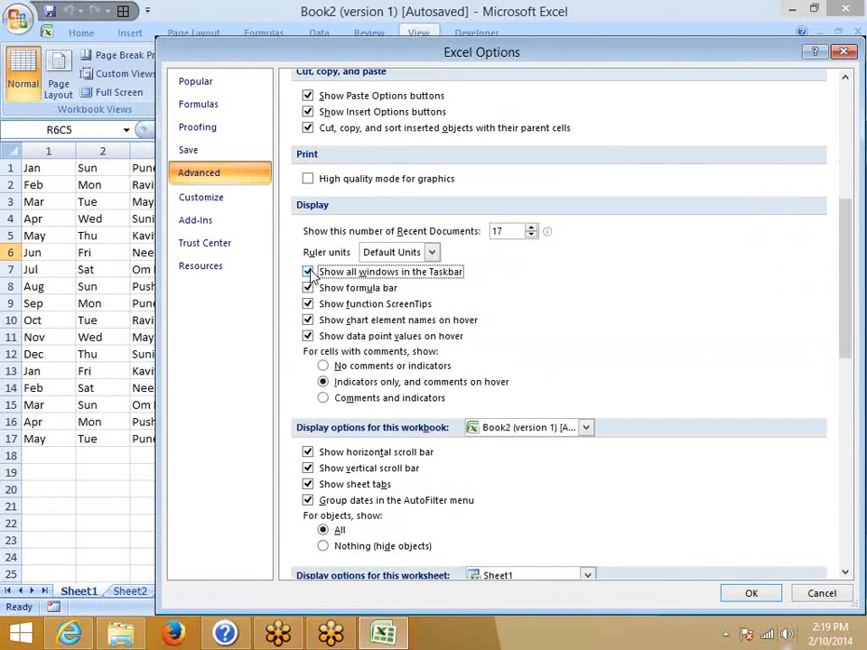
pyautogui.moveTo(388, 632)
# In the display options for the Sheet1 worksheet, set the gridline color to light orange and apply the options
pyautogui.scroll(-2, 414, 406)
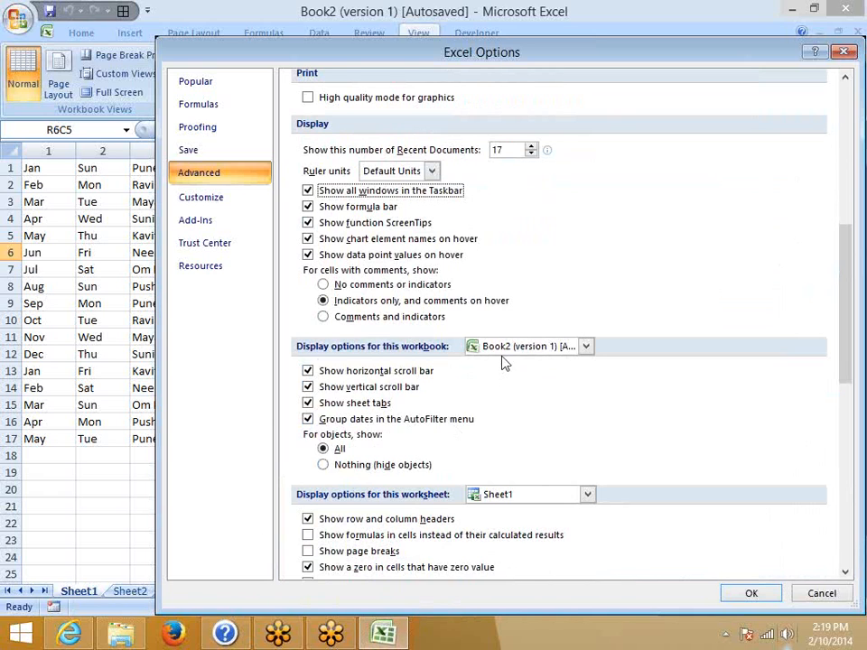
pyautogui.scroll(5, 542, 332)
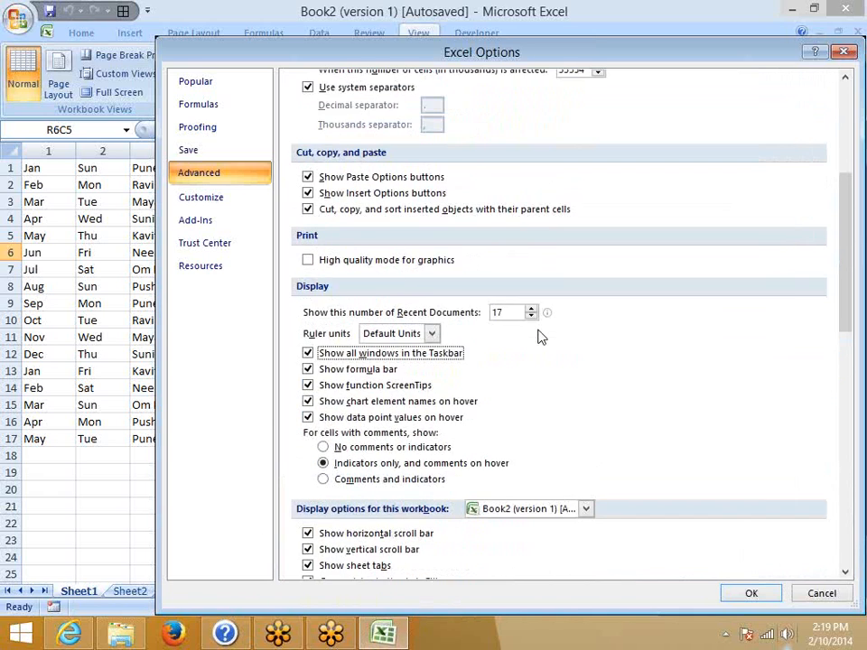
pyautogui.scroll(2, 539, 334)
pyautogui.scroll(-7, 539, 334)
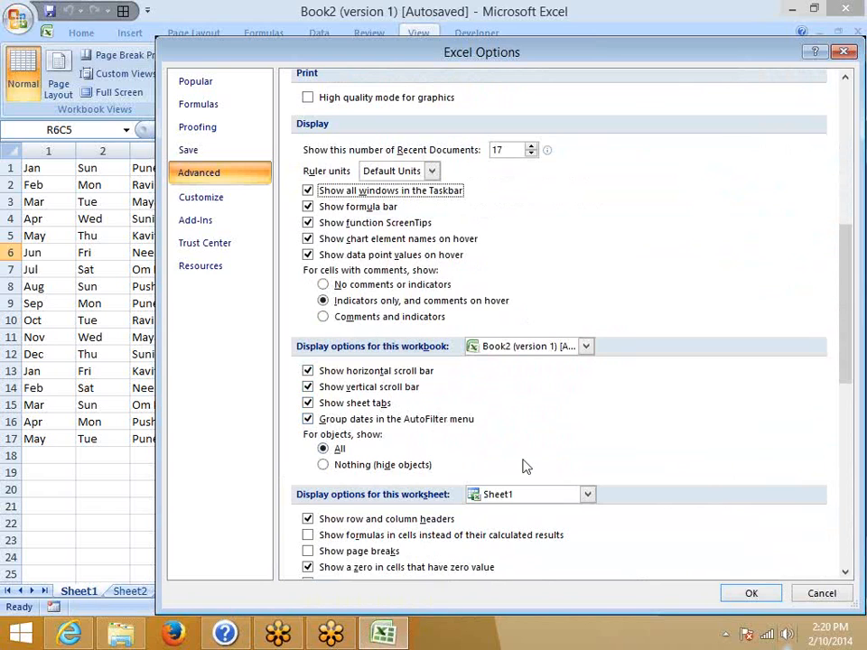
pyautogui.scroll(-5, 525, 466)
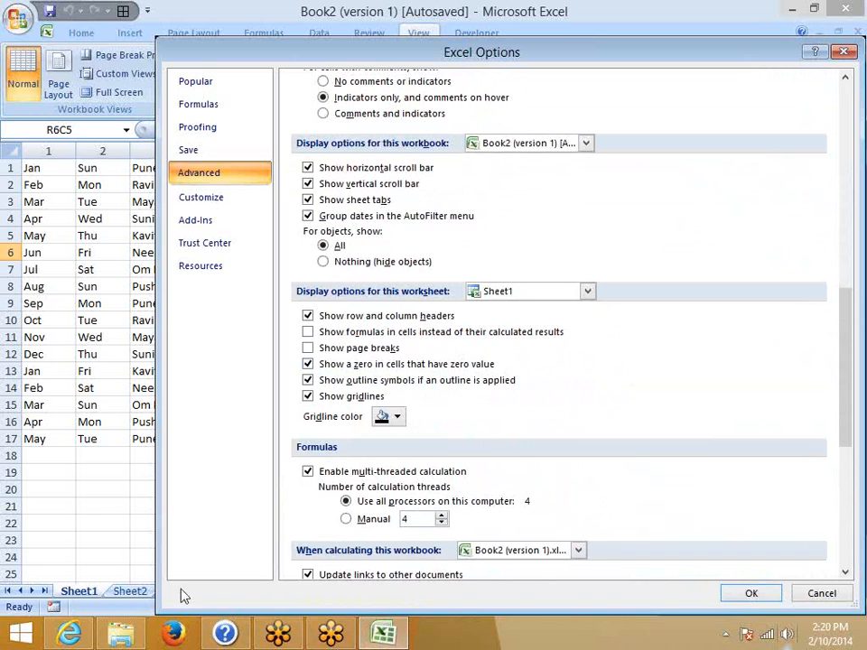
pyautogui.scroll(-5, 190, 603)
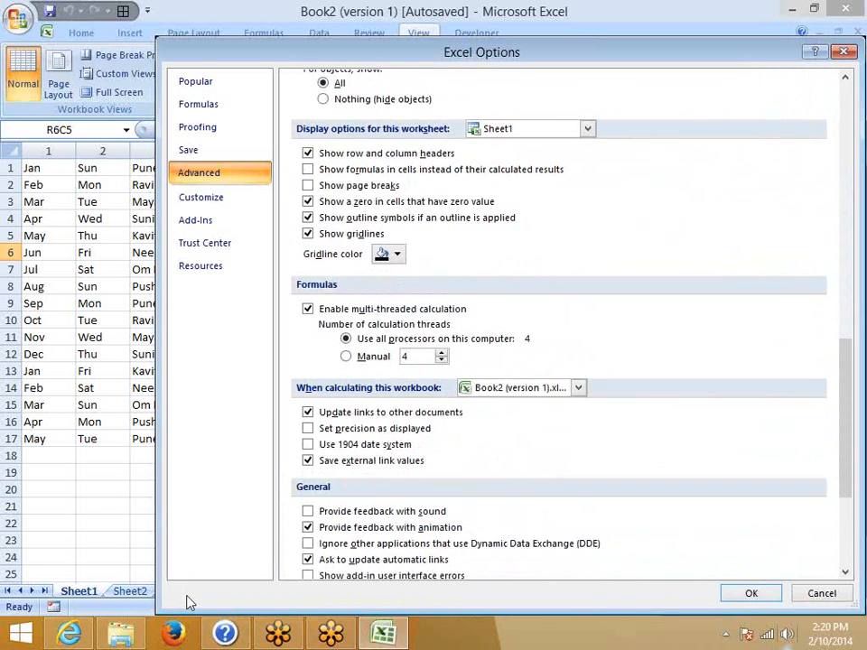
pyautogui.click(396, 214)
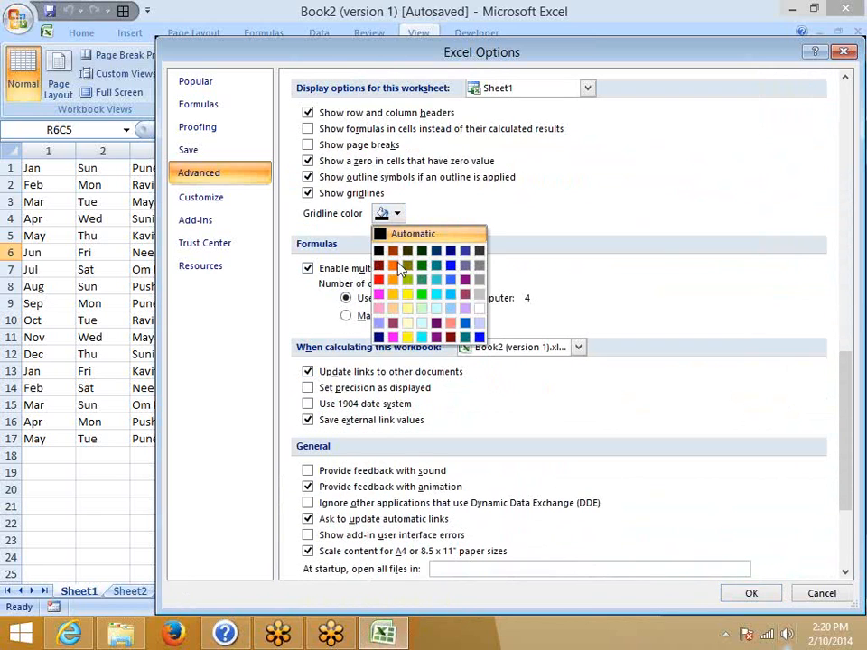
pyautogui.click(393, 284)
pyautogui.click(750, 593)
pyautogui.click(525, 426)
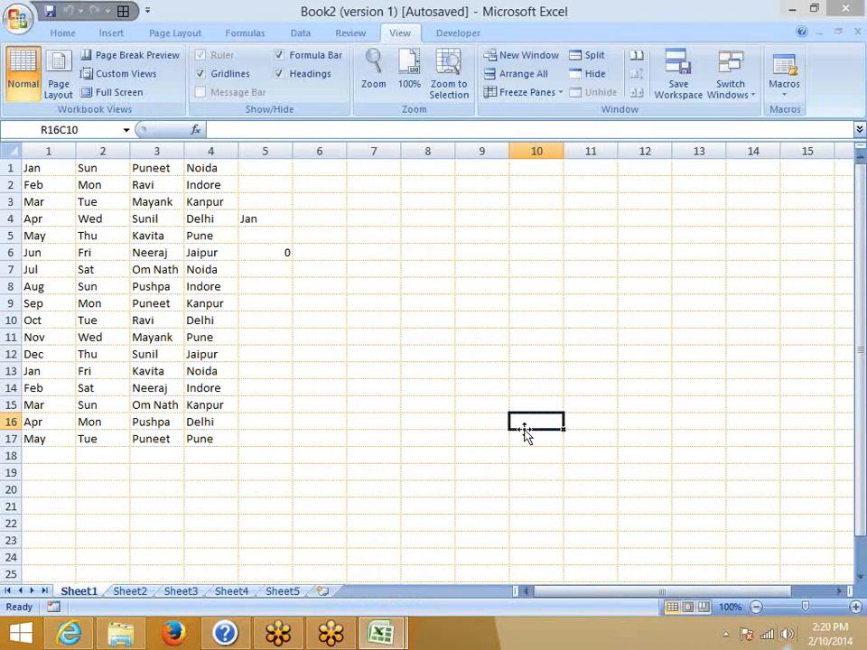
# Examine the Quick Access Toolbar customization options, browsing All Commands and the All Borders entry, and leave without changes
pyautogui.click(18, 17)
pyautogui.click(246, 394)
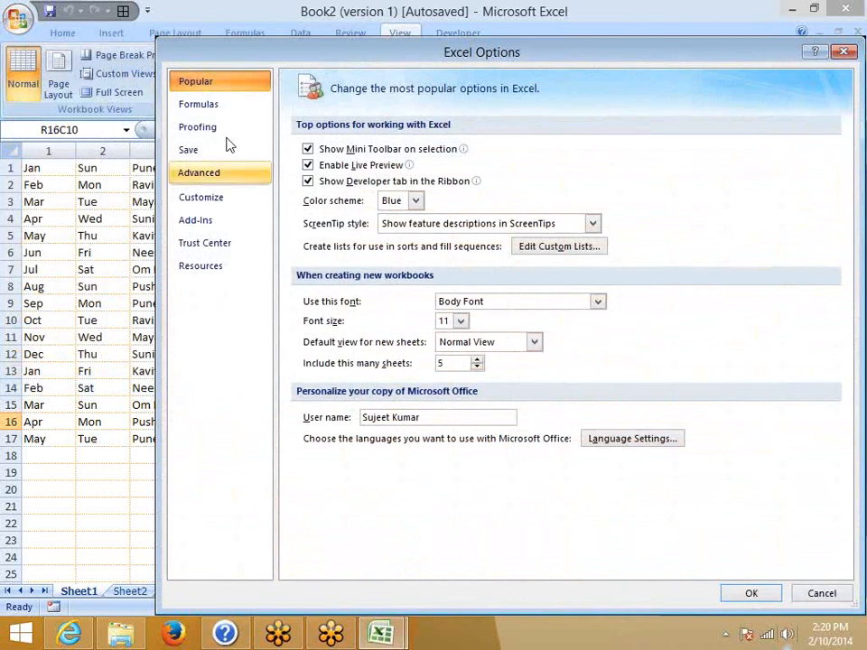
pyautogui.click(220, 199)
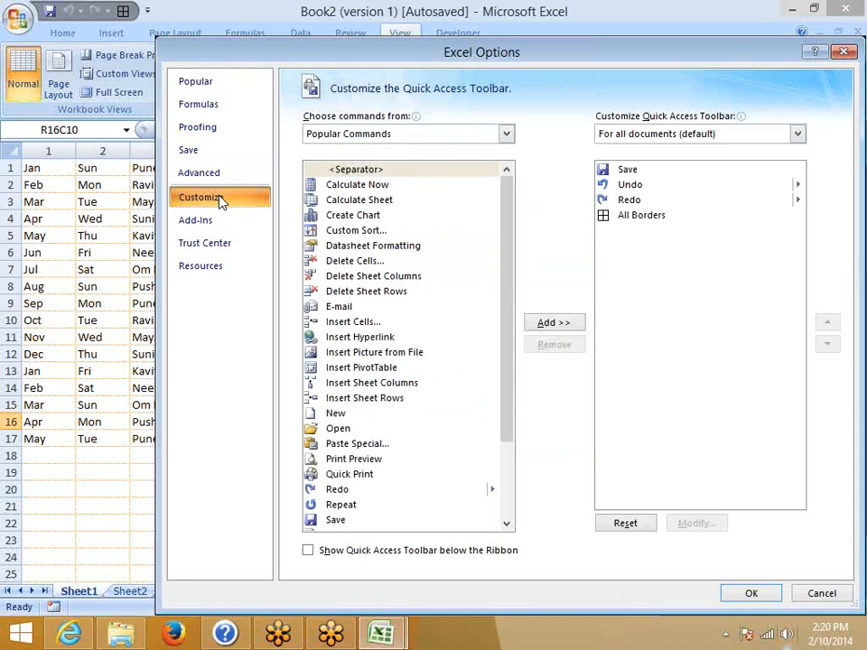
pyautogui.click(379, 133)
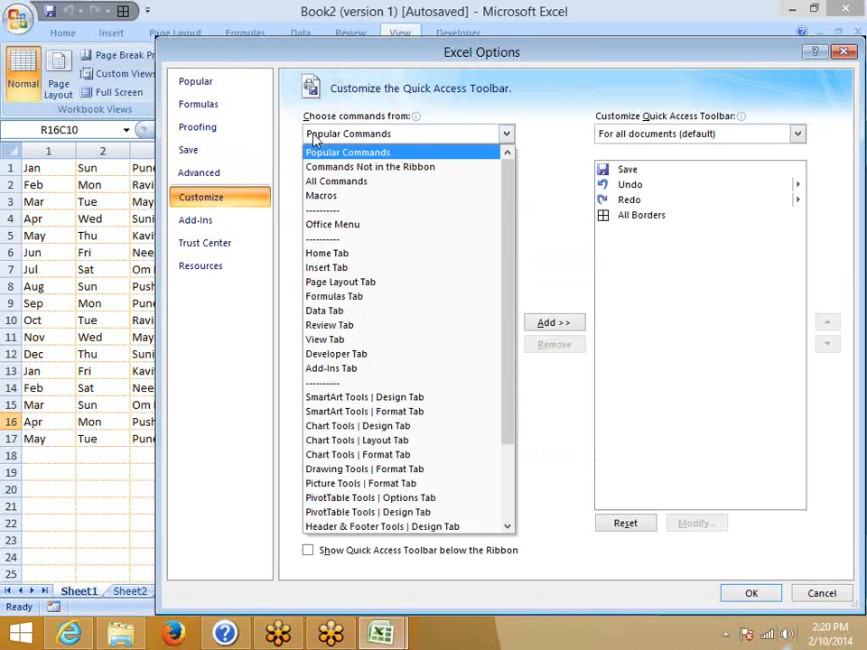
pyautogui.click(333, 184)
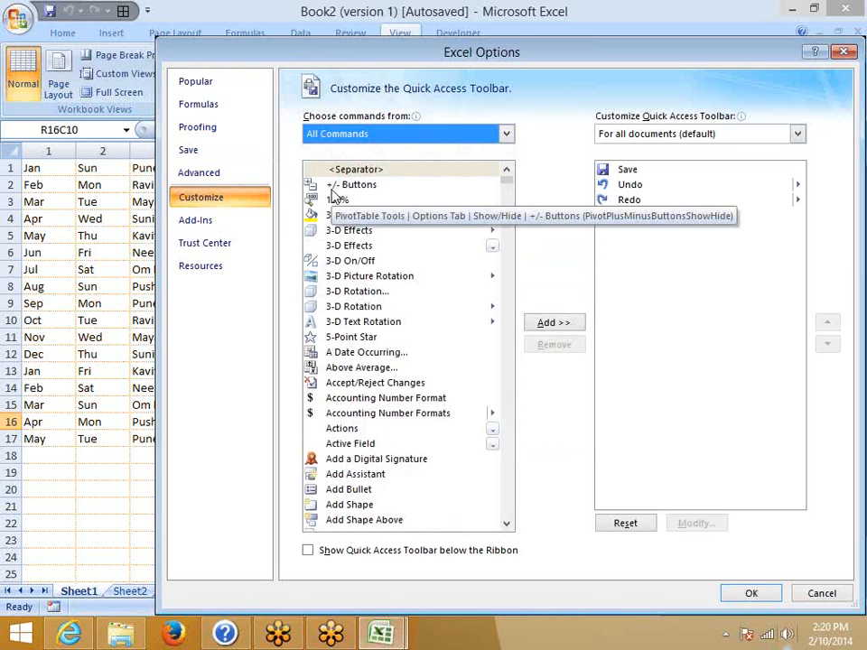
pyautogui.scroll(-20, 339, 361)
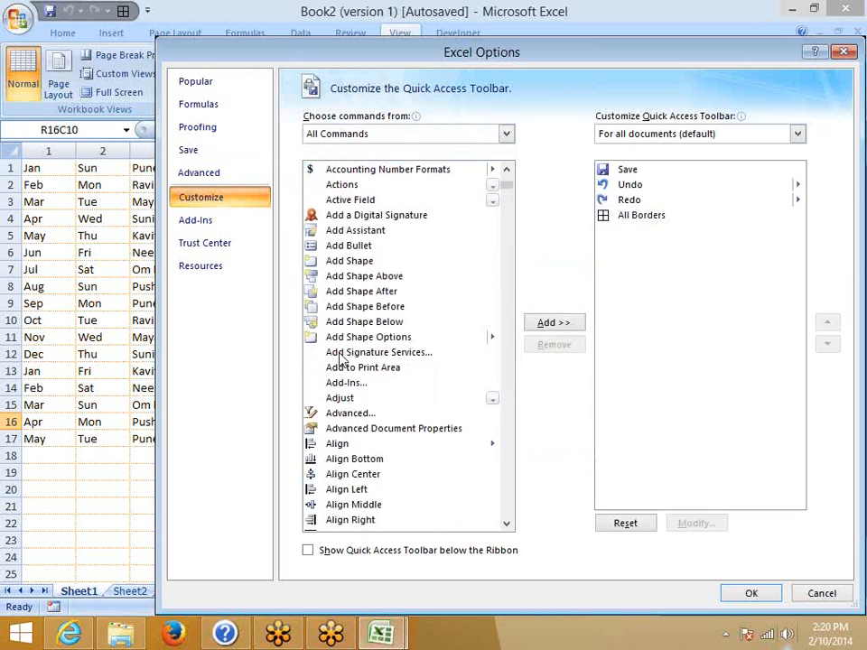
pyautogui.scroll(-8, 334, 397)
pyautogui.scroll(5, 334, 393)
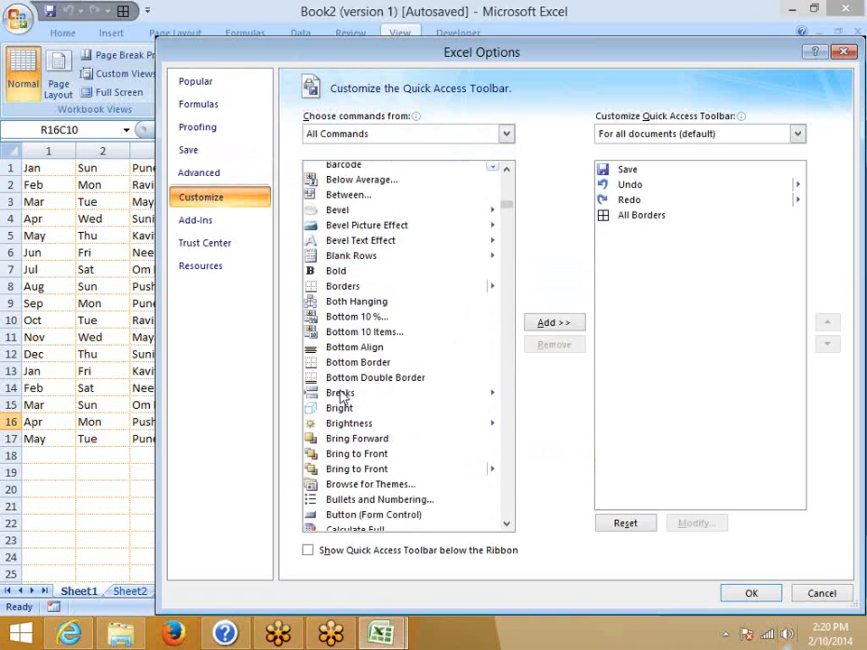
pyautogui.click(331, 291)
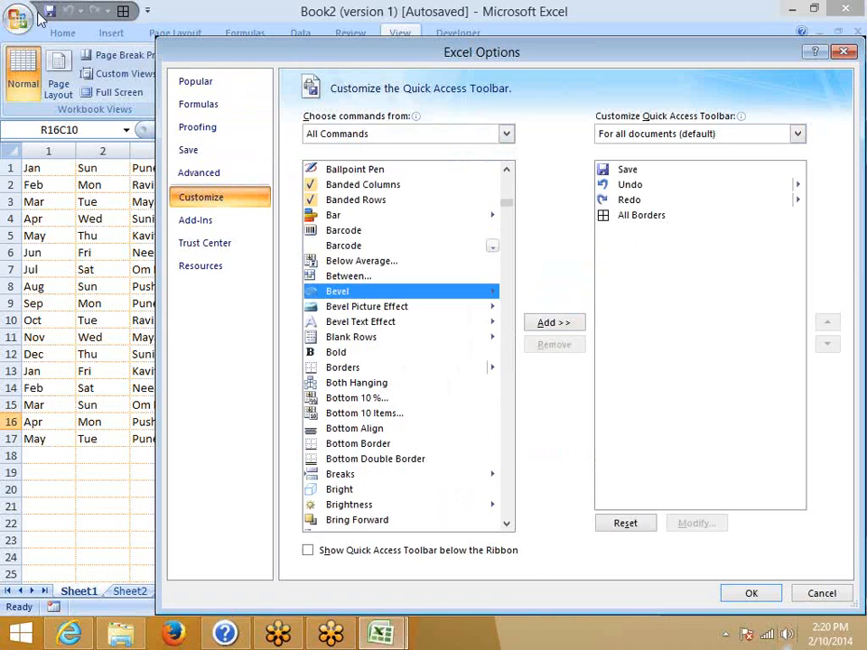
pyautogui.click(652, 219)
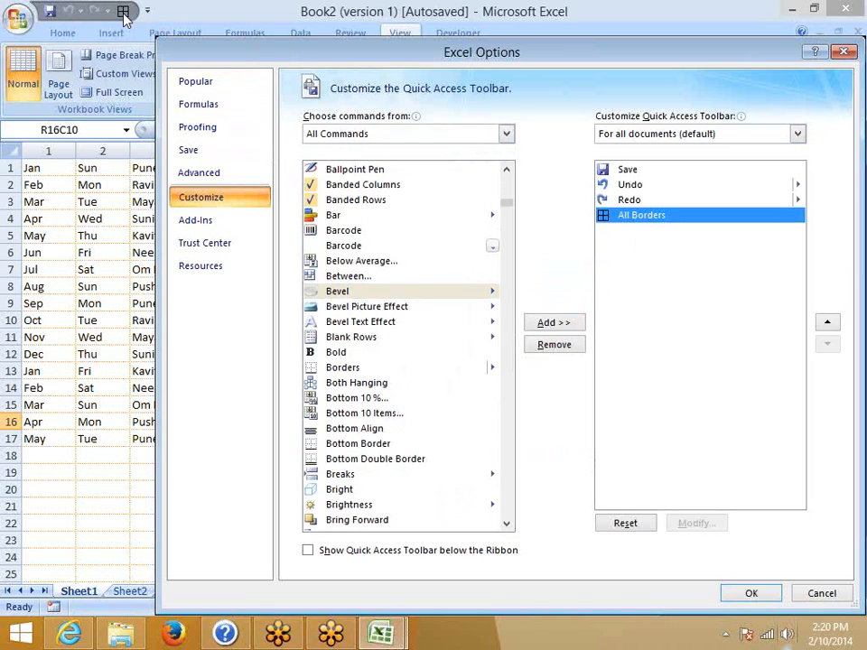
pyautogui.click(821, 593)
# On Sheet1, apply All Borders to the empty range from R6C8 to R16C10 using the Quick Access Toolbar command
pyautogui.moveTo(428, 252); pyautogui.dragTo(559, 417)
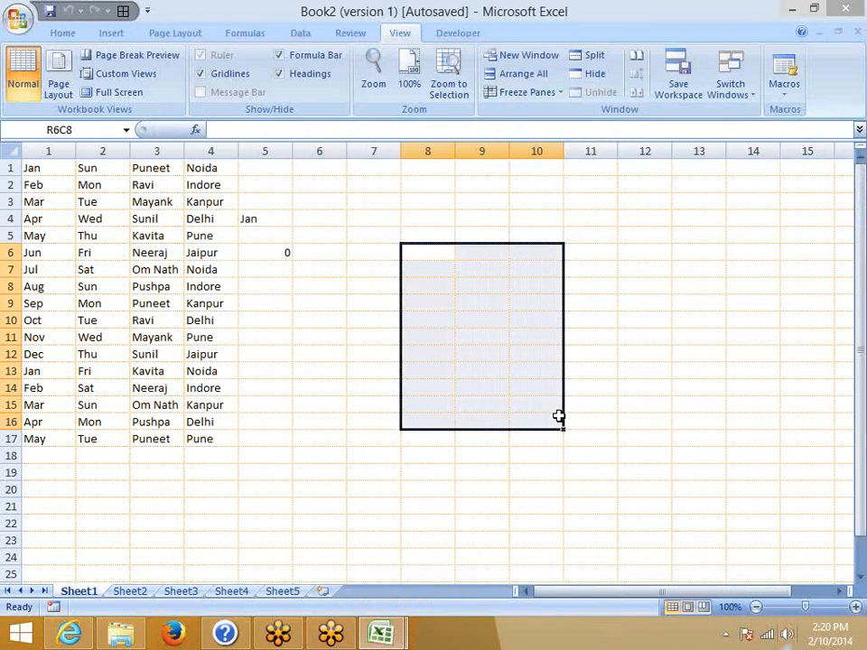
pyautogui.click(63, 31)
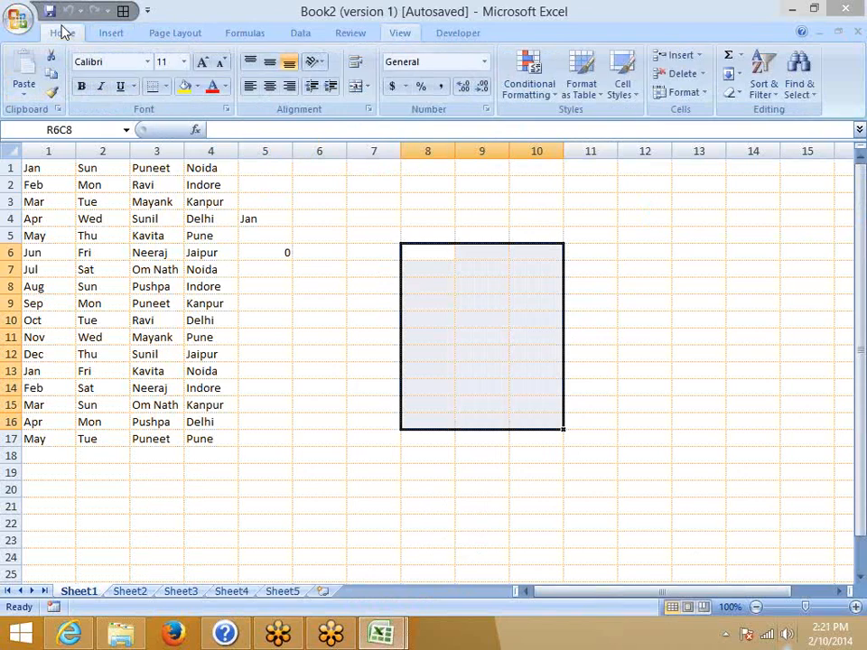
pyautogui.click(168, 86)
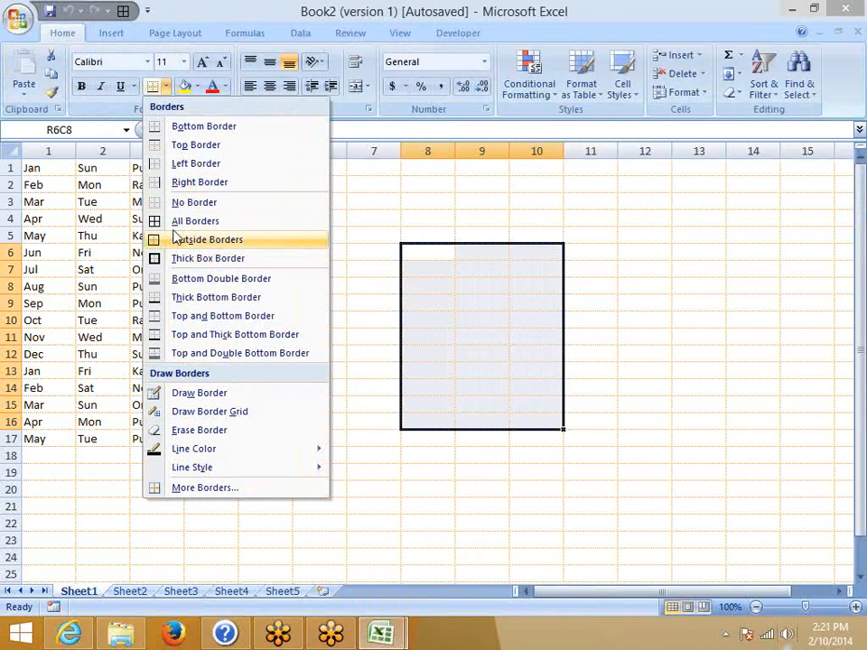
pyautogui.click(126, 12)
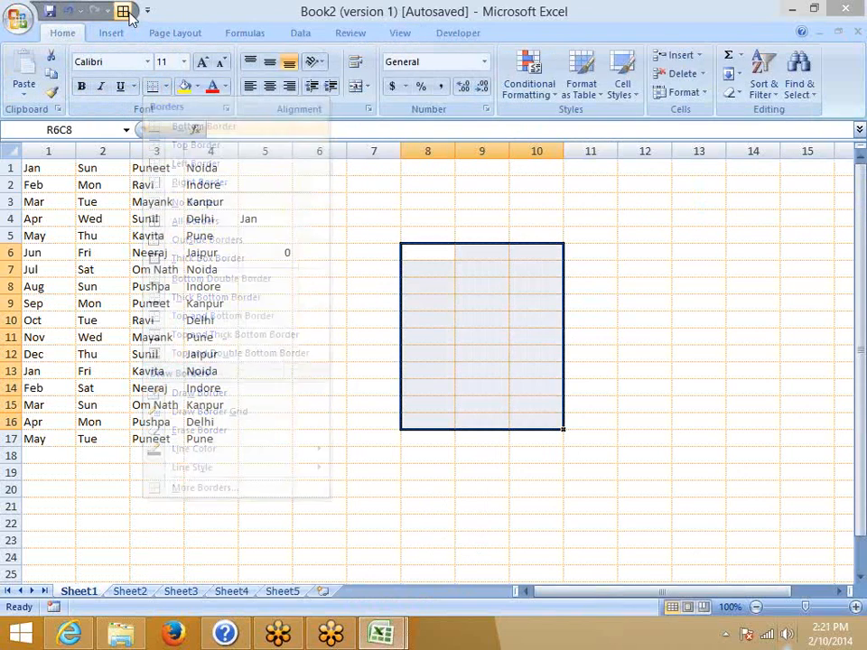
pyautogui.click(230, 372)
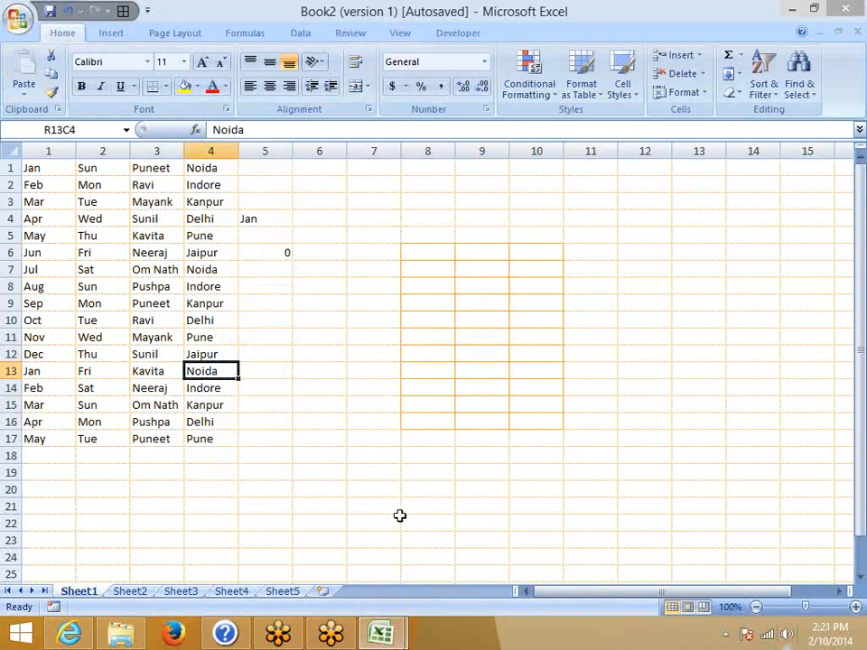
# On Sheet2, apply All Borders to the range from R7C4 to R17C7
pyautogui.click(145, 592)
pyautogui.moveTo(206, 269); pyautogui.dragTo(388, 443)
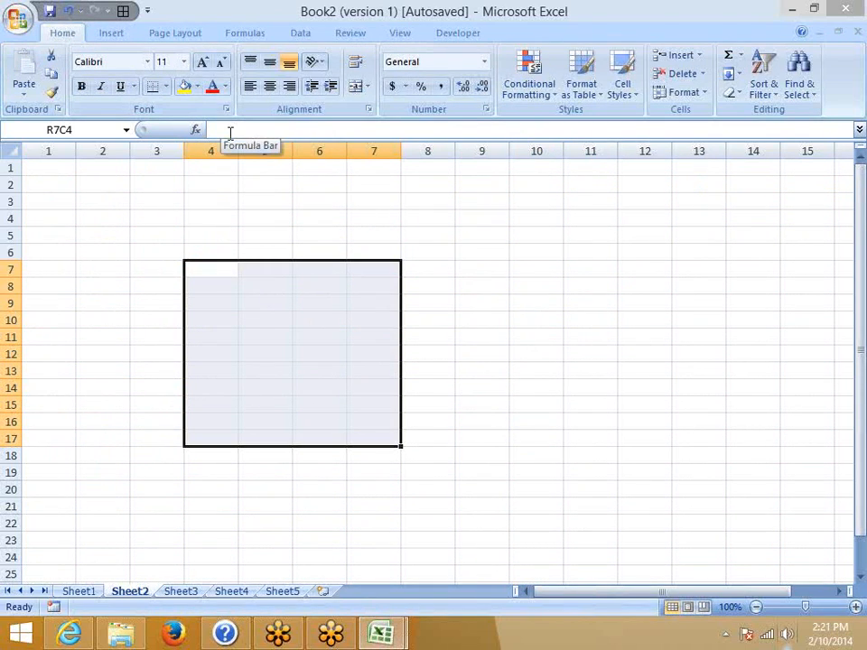
pyautogui.press('alt')
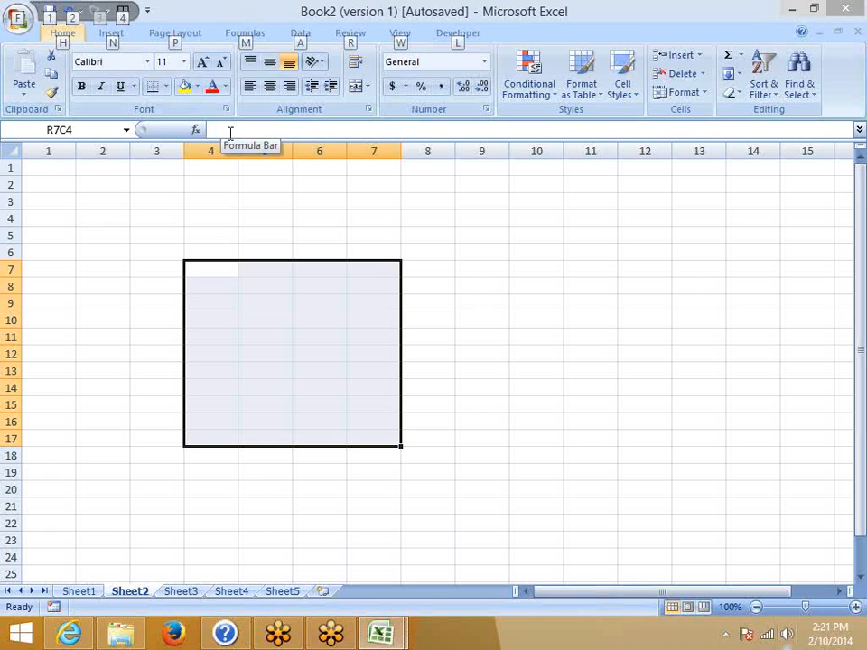
pyautogui.press('h')
pyautogui.press('b')
pyautogui.press('a')
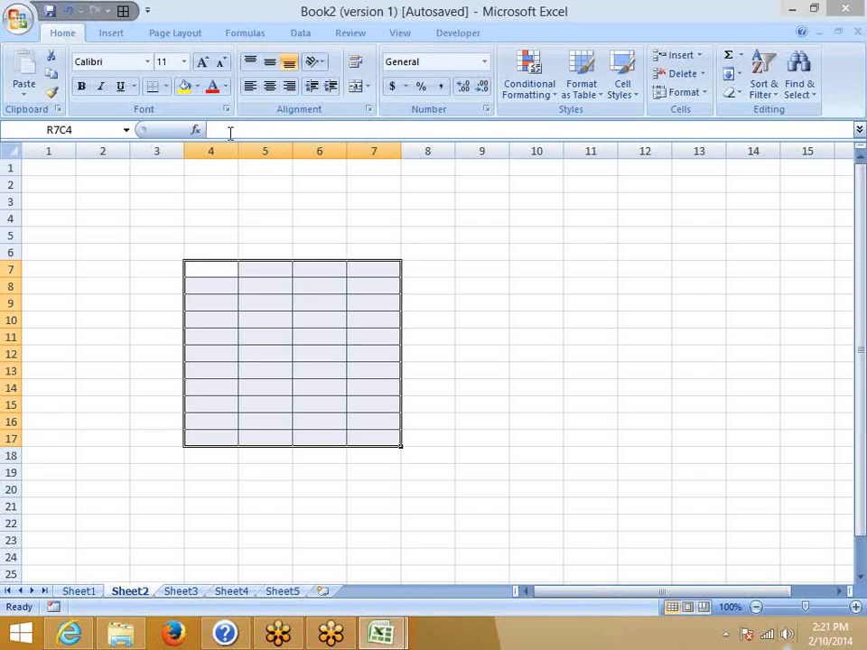
# Examine the Trust Center, Resources and Add-Ins pages of the Excel options
pyautogui.click(20, 20)
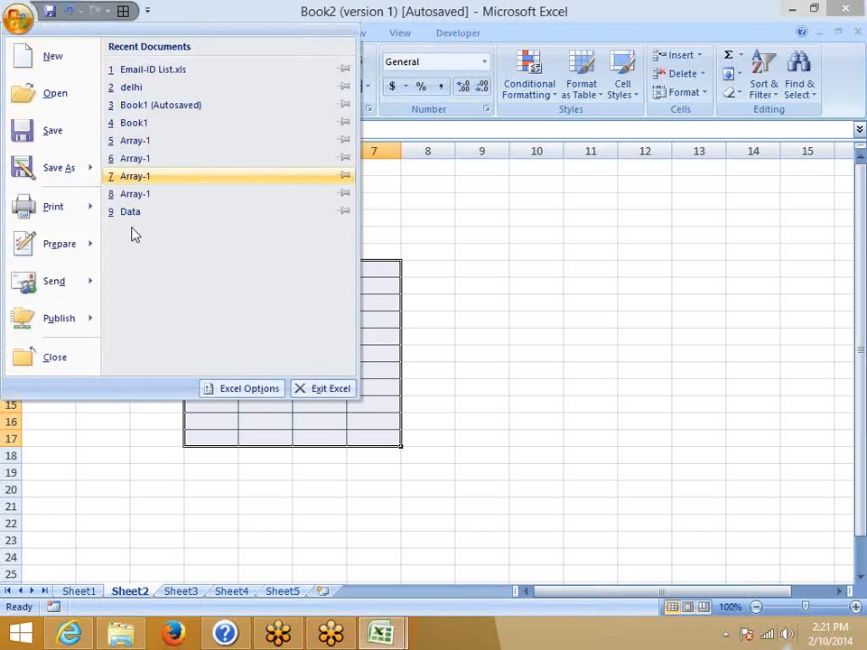
pyautogui.click(244, 390)
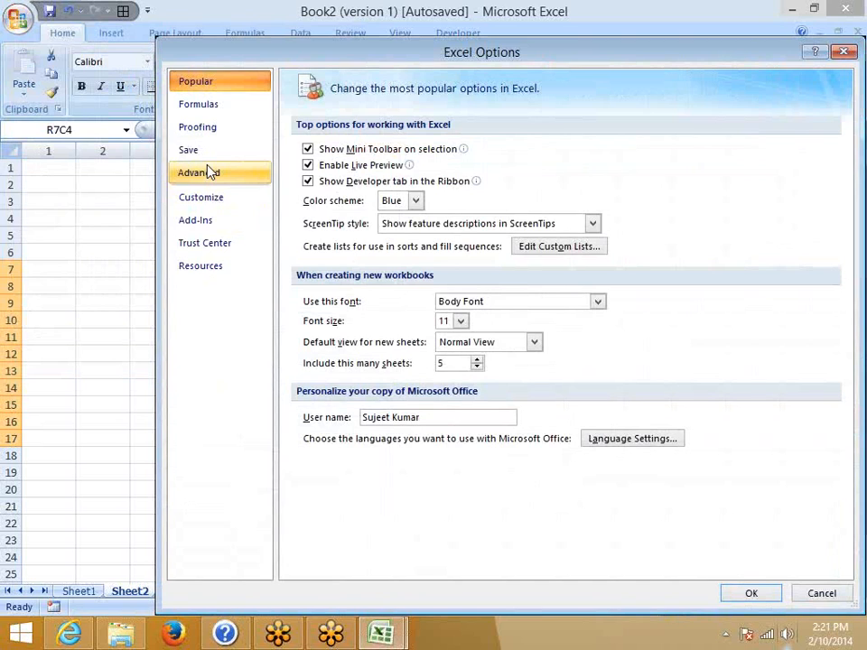
pyautogui.click(202, 244)
pyautogui.click(202, 266)
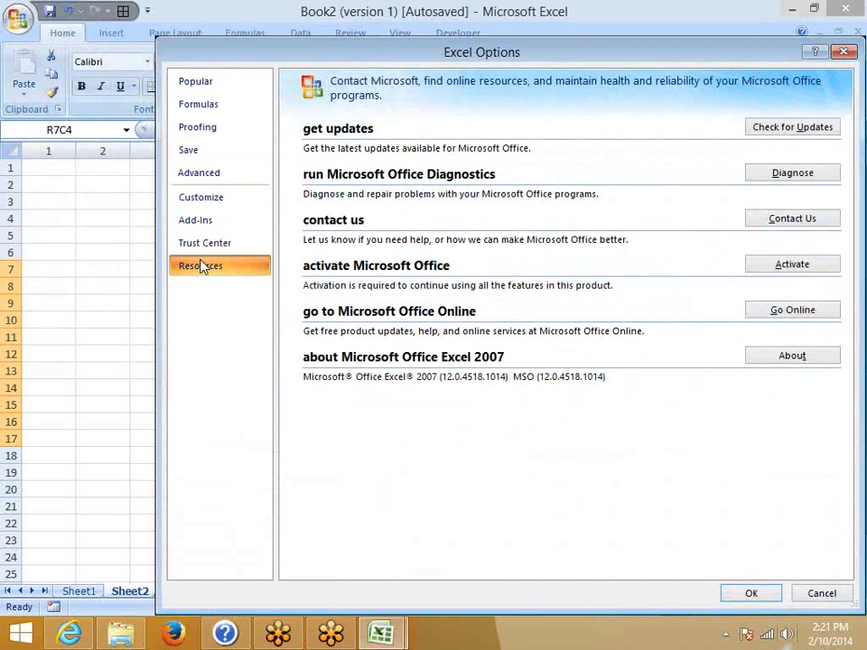
pyautogui.click(203, 242)
pyautogui.click(204, 221)
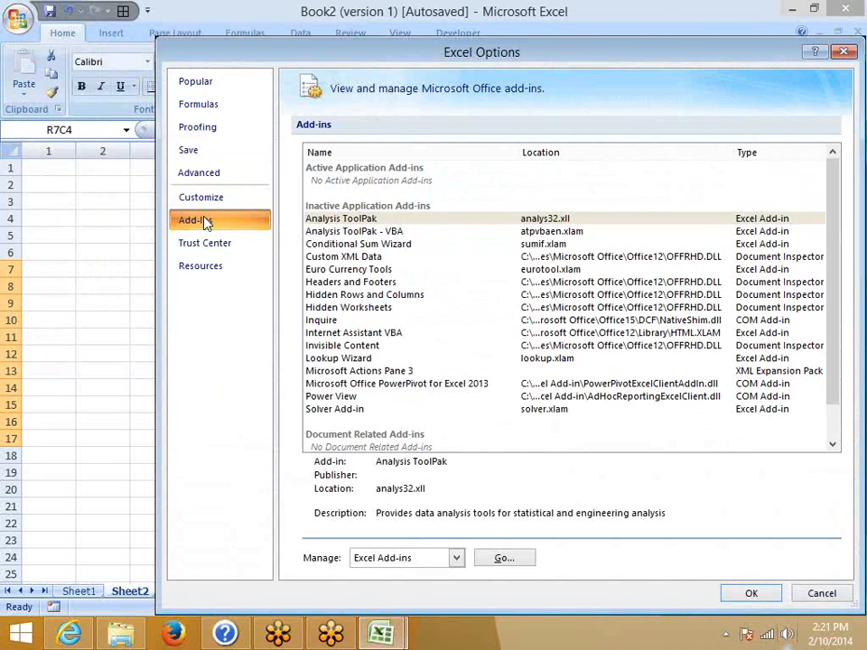
# Enable all seven available Excel add-ins, from Analysis ToolPak to Solver Add-in, and agree to install the missing features
pyautogui.click(495, 562)
pyautogui.click(431, 206)
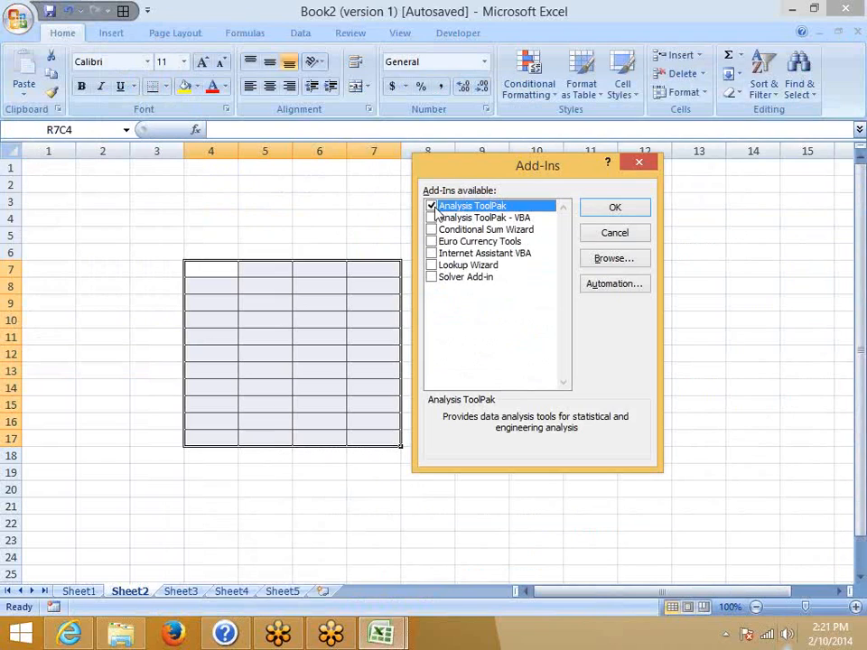
pyautogui.click(432, 217)
pyautogui.click(432, 229)
pyautogui.click(431, 241)
pyautogui.click(432, 253)
pyautogui.click(432, 265)
pyautogui.click(431, 276)
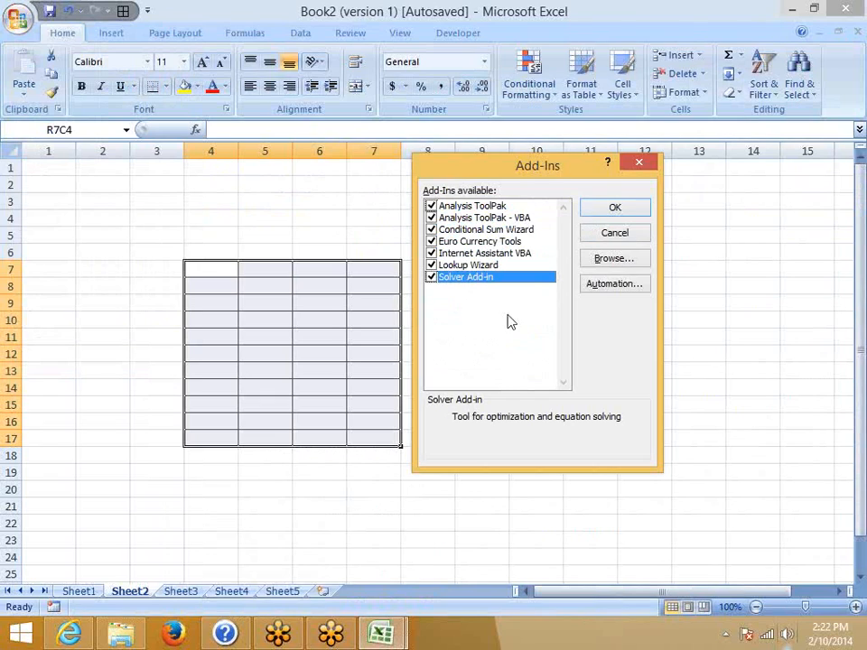
pyautogui.click(615, 209)
pyautogui.click(404, 360)
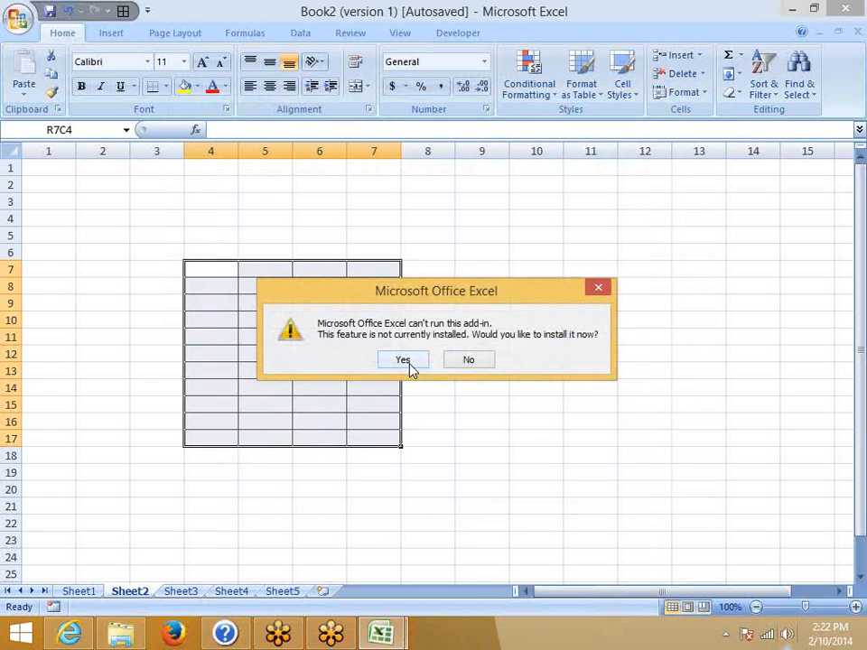
pyautogui.click(408, 362)
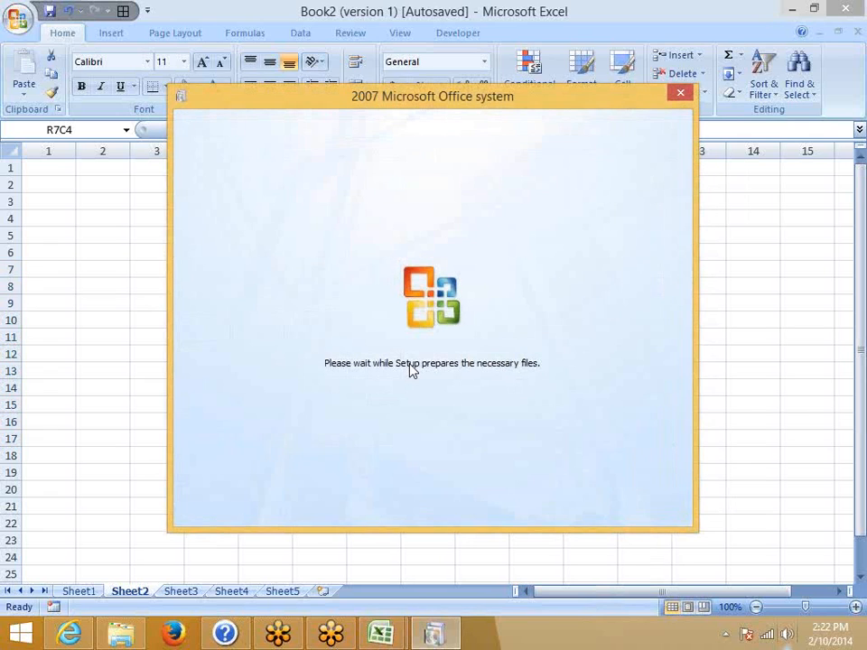